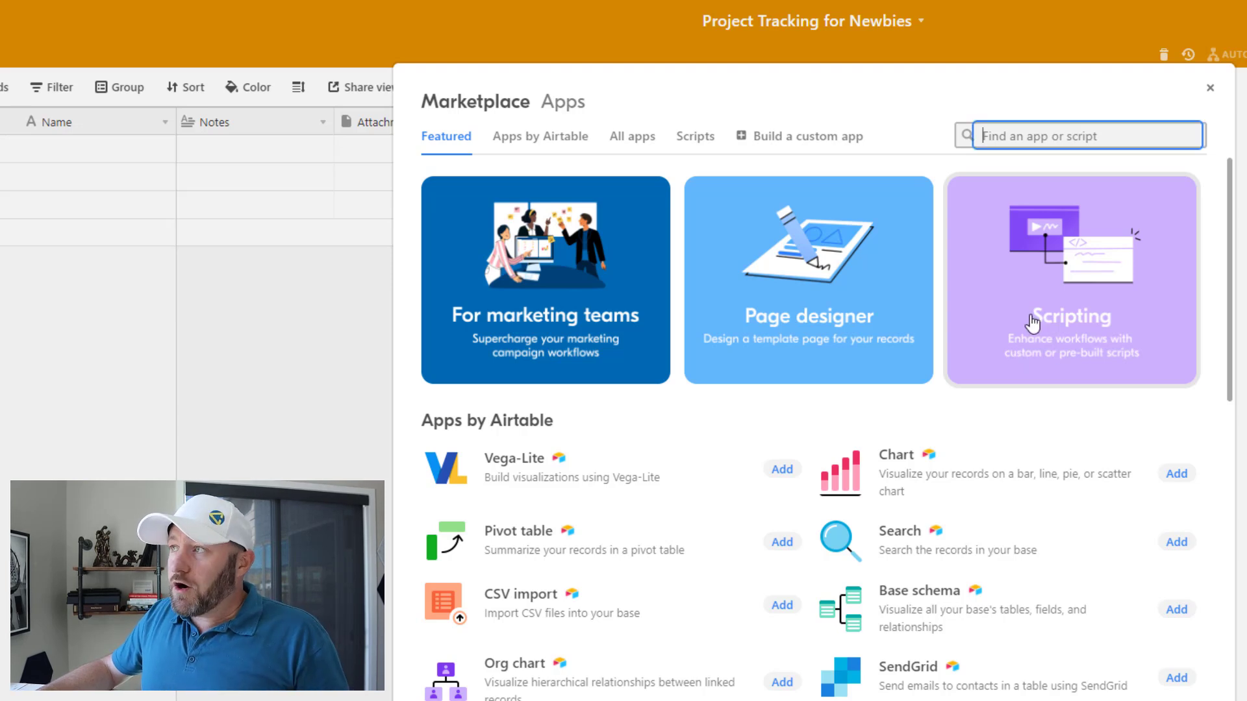
- Add the "Create records for multiple templates" script from the Marketplace's scripts to the base
{"action": "left_click", "coordinate": [591, 323]}
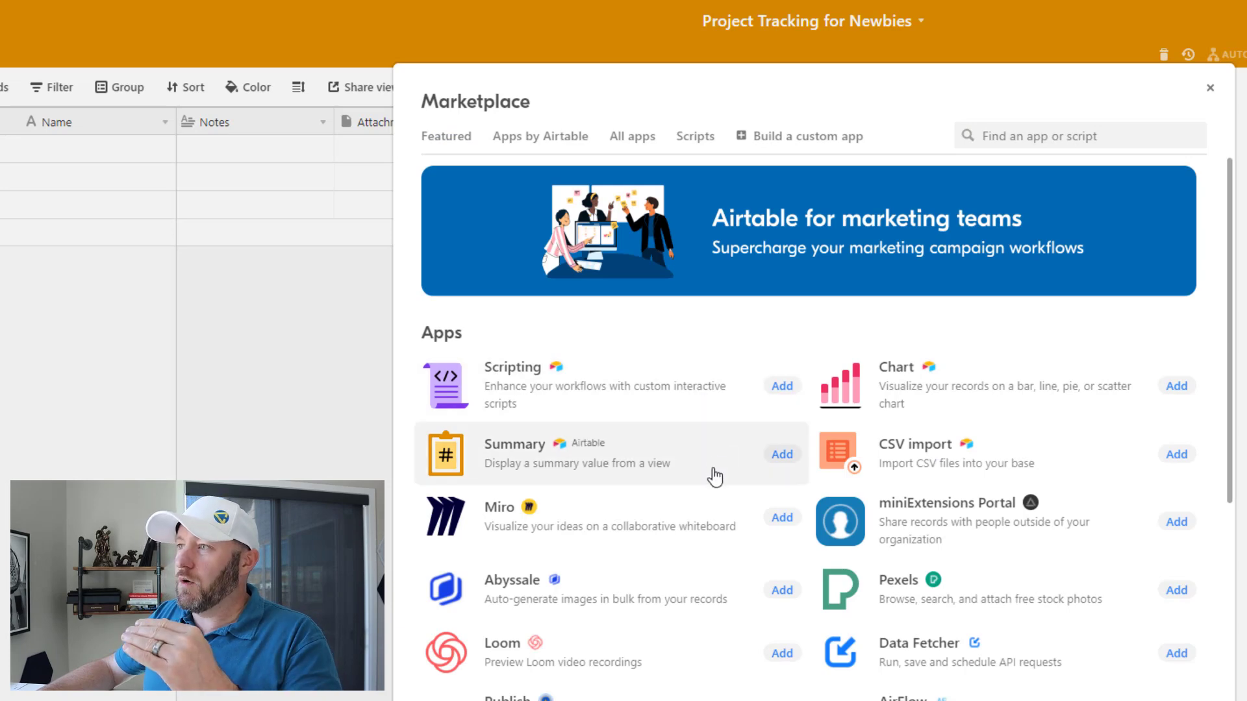
{"action": "scroll", "coordinate": [717, 473], "scroll_direction": "down", "scroll_amount": 8}
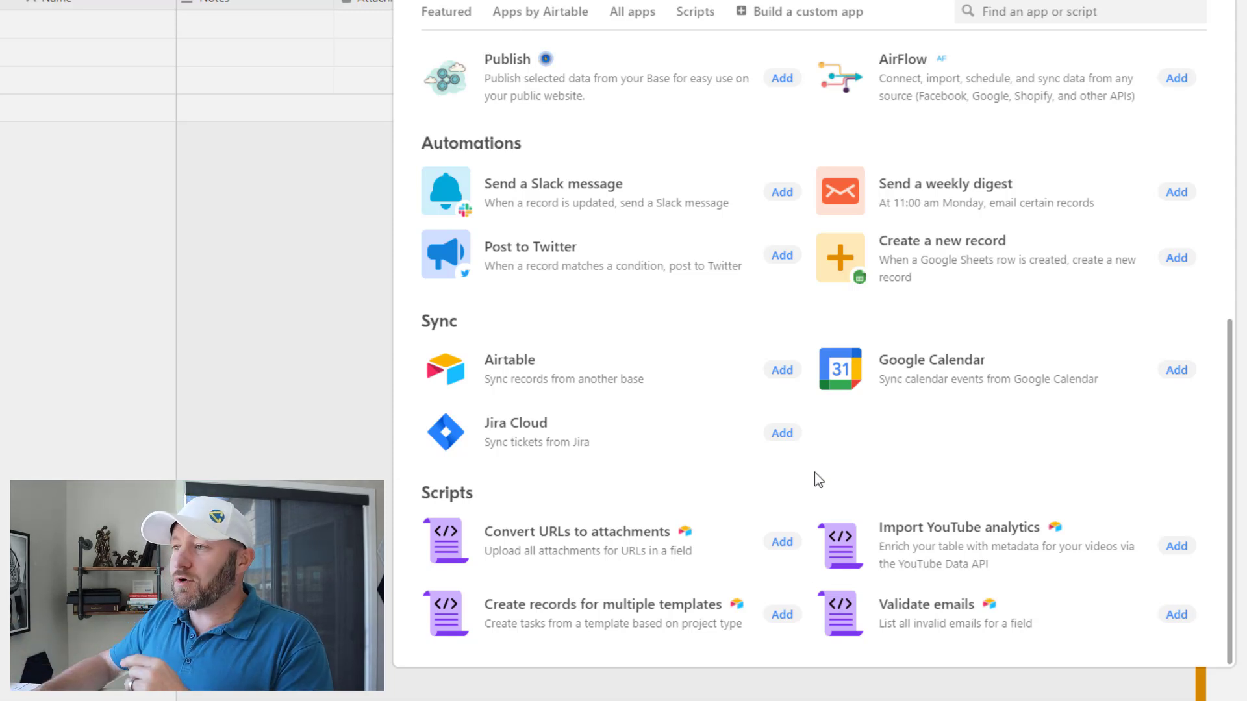
{"action": "left_click", "coordinate": [646, 640]}
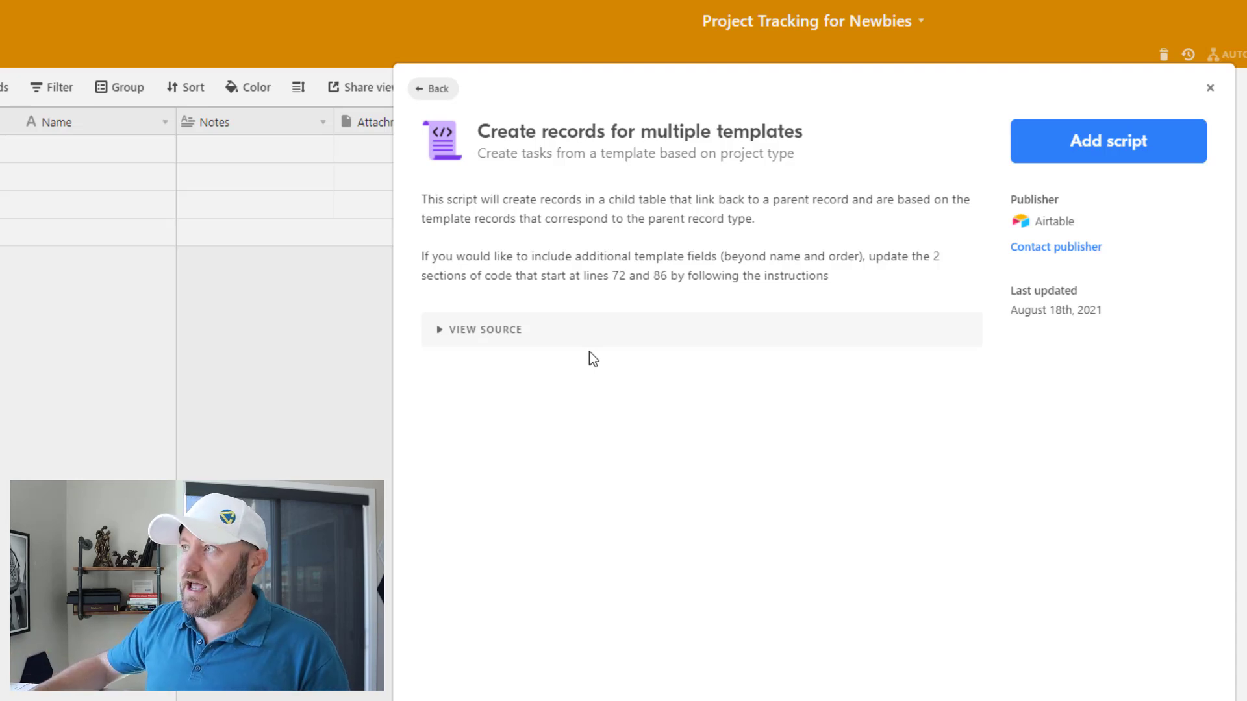
{"action": "left_click", "coordinate": [1108, 158]}
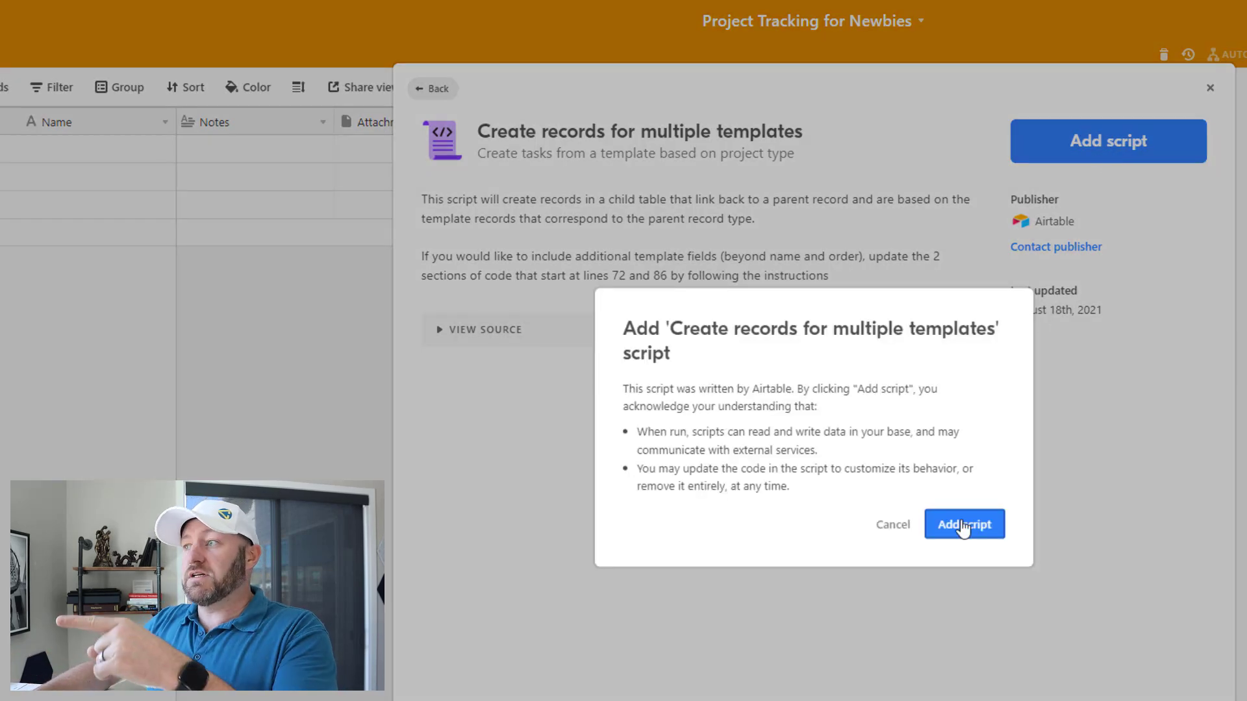
{"action": "left_click", "coordinate": [961, 525]}
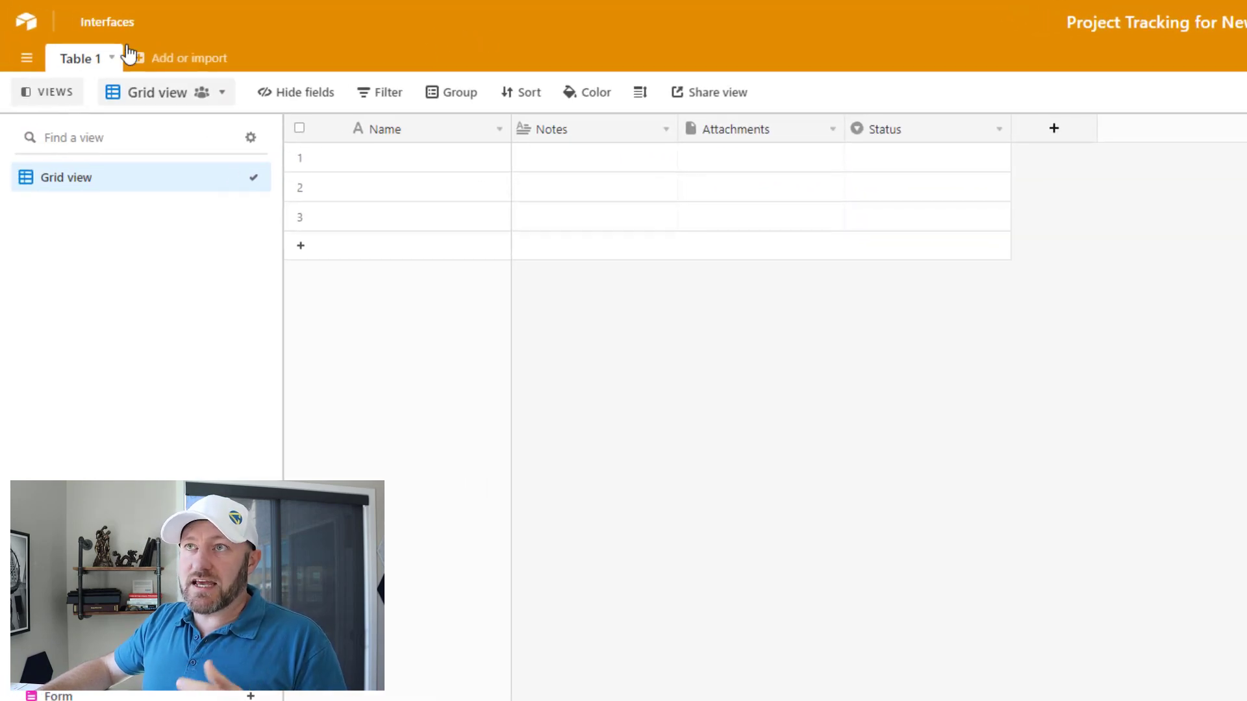
- Rename the table Table 1 as Projects
{"action": "double_click", "coordinate": [73, 58]}
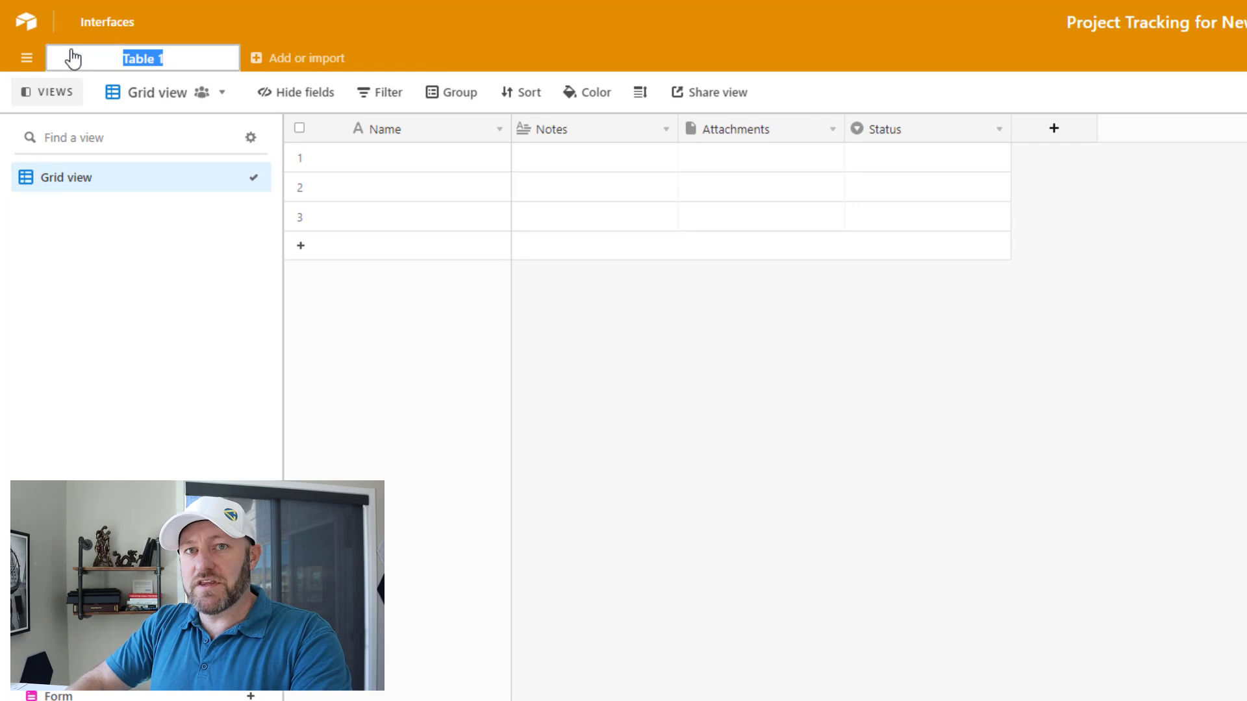
{"action": "type", "text": "Poe"}
{"action": "key", "text": "BackSpace"}
{"action": "key", "text": "BackSpace"}
{"action": "type", "text": "roej"}
{"action": "key", "text": "BackSpace"}
{"action": "key", "text": "BackSpace"}
{"action": "type", "text": "jects"}
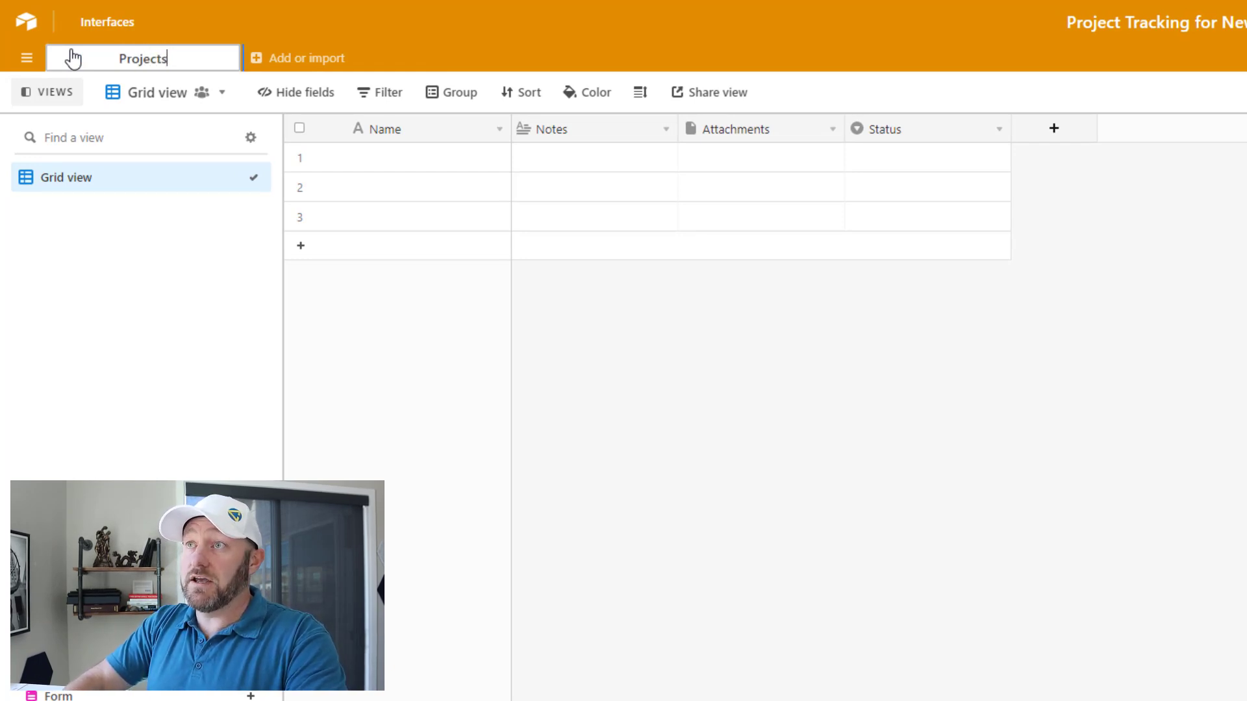
{"action": "key", "text": "Return"}
- Delete the Notes, Attachments and Status fields from the Projects table, keeping only the Name field
{"action": "right_click", "coordinate": [549, 133]}
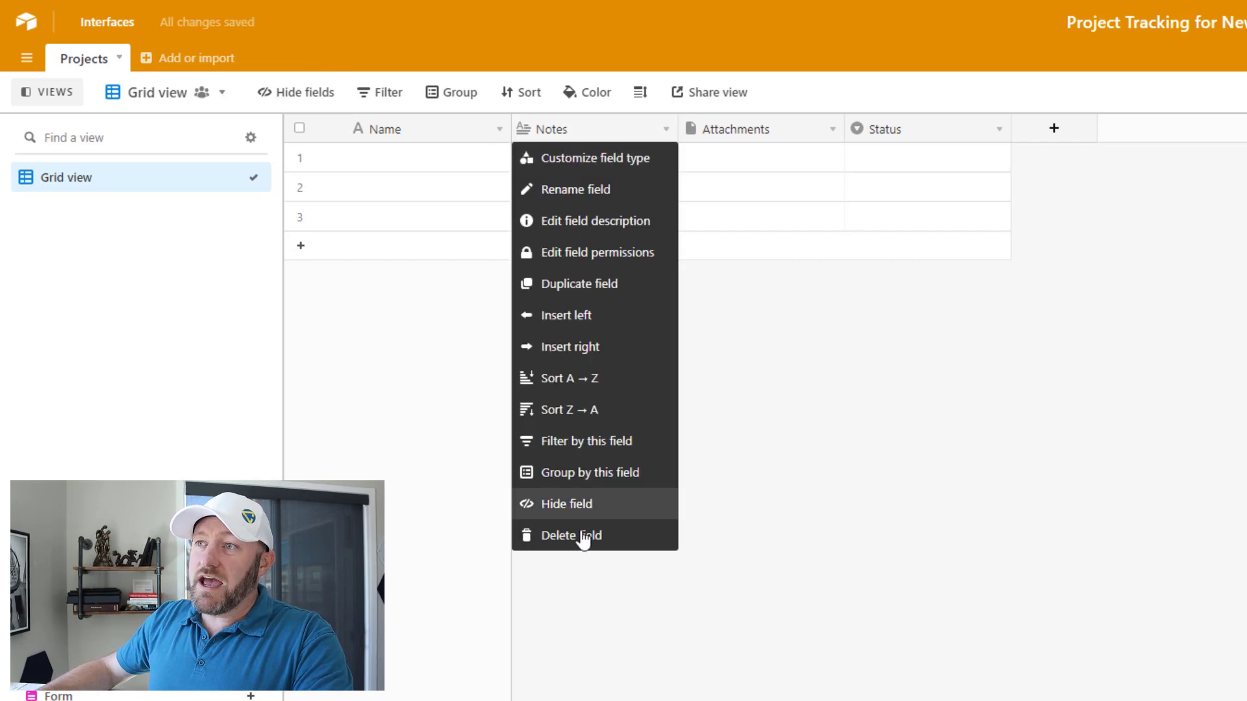
{"action": "left_click", "coordinate": [569, 536]}
{"action": "right_click", "coordinate": [593, 135]}
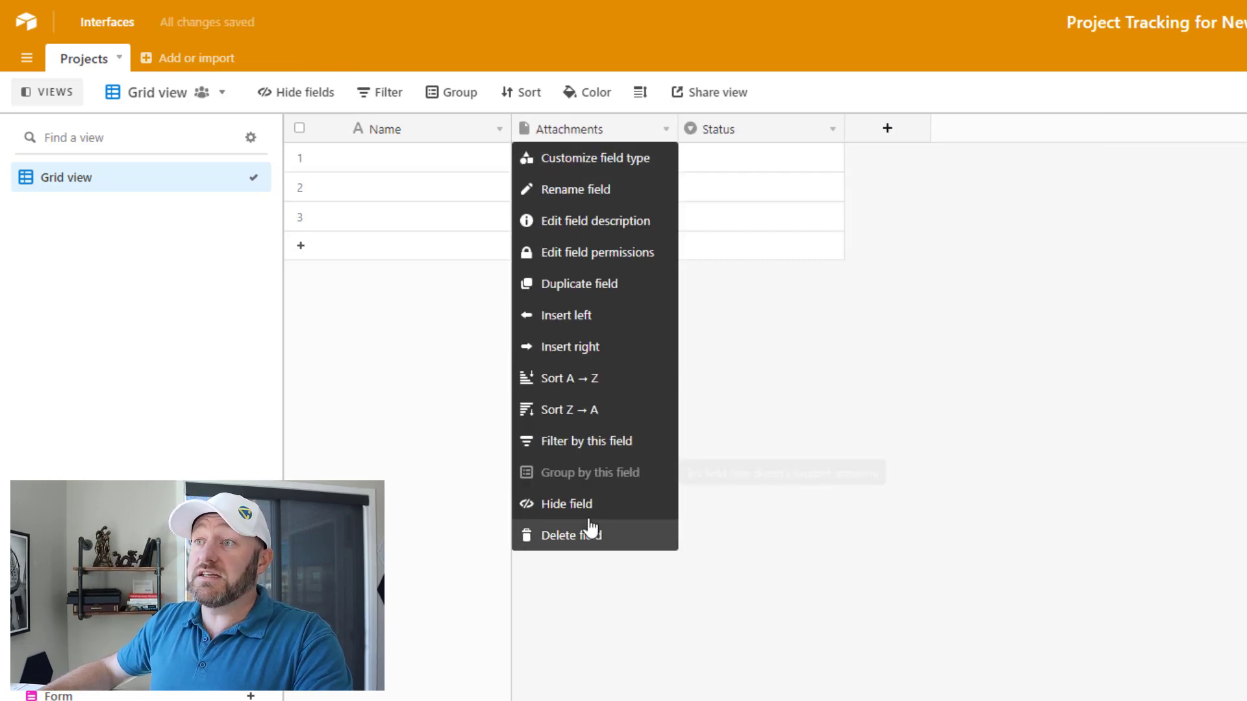
{"action": "left_click", "coordinate": [588, 535]}
{"action": "right_click", "coordinate": [593, 135]}
{"action": "left_click", "coordinate": [594, 543]}
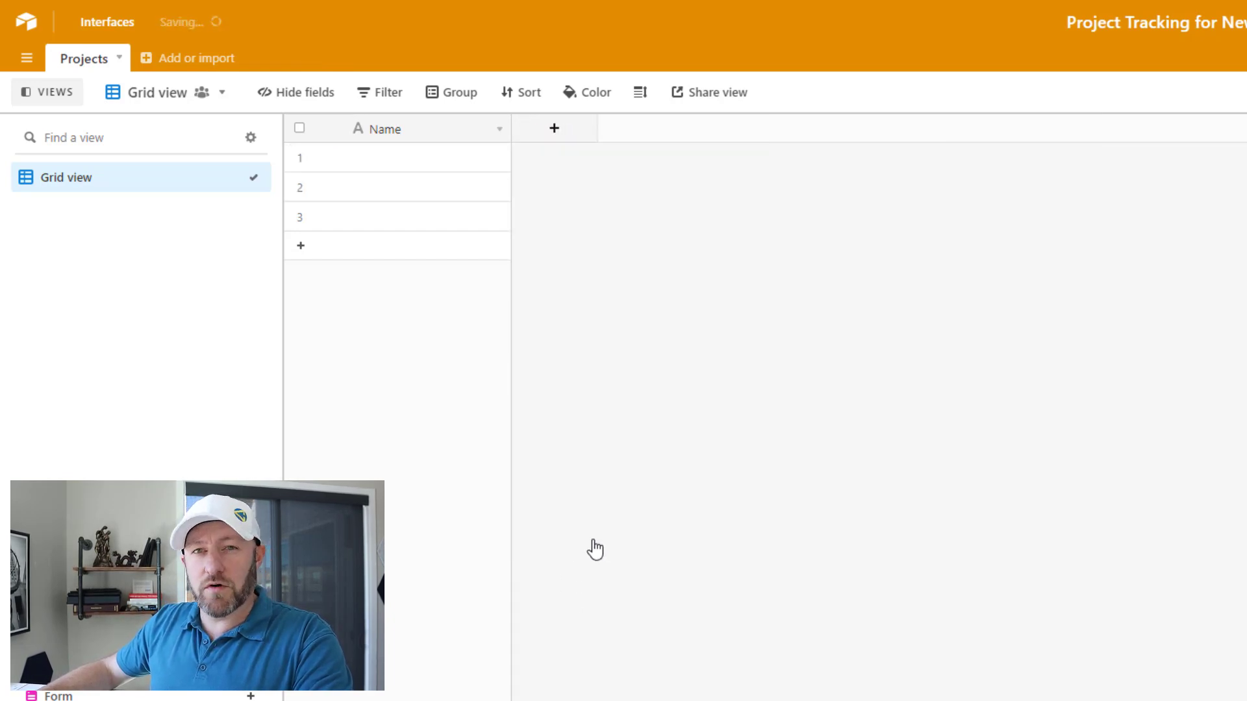
- Create a second empty table in the base and name it Tasks
{"action": "left_click", "coordinate": [190, 58]}
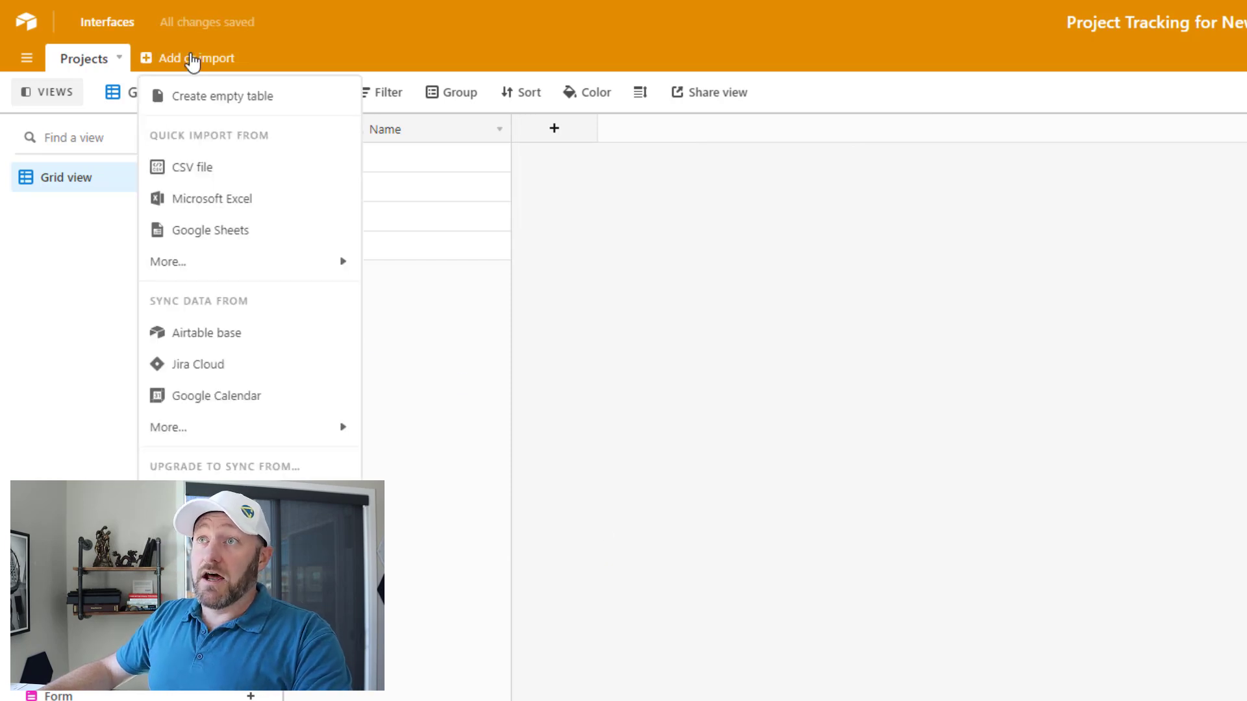
{"action": "left_click", "coordinate": [225, 97]}
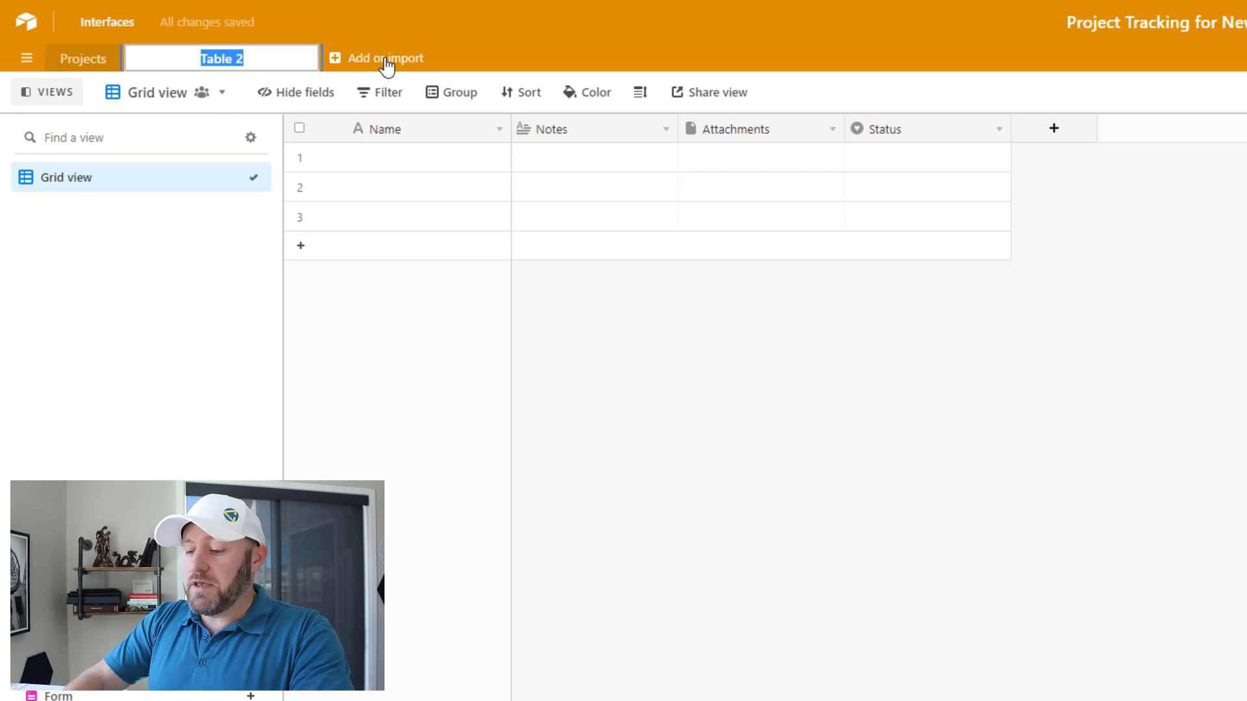
{"action": "type", "text": "Tasks"}
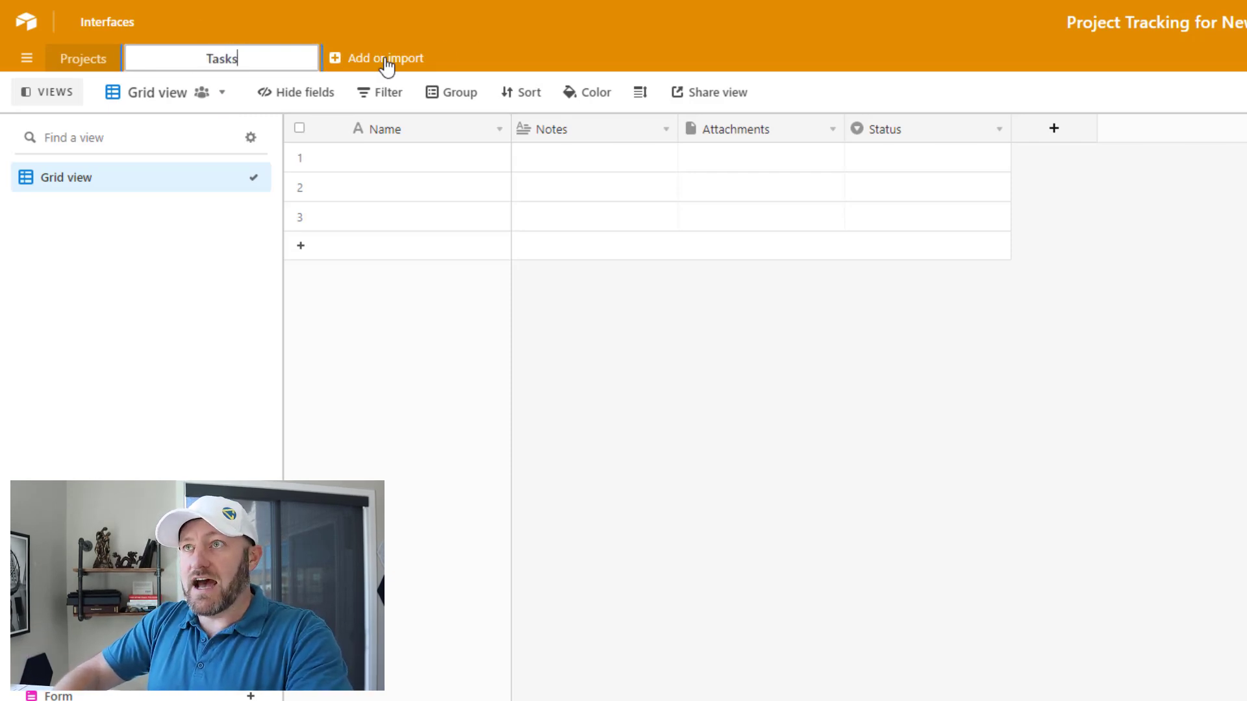
{"action": "key", "text": "Return"}
- Delete the Notes, Attachments and Status fields from the Tasks table, keeping only the Name field
{"action": "right_click", "coordinate": [556, 131]}
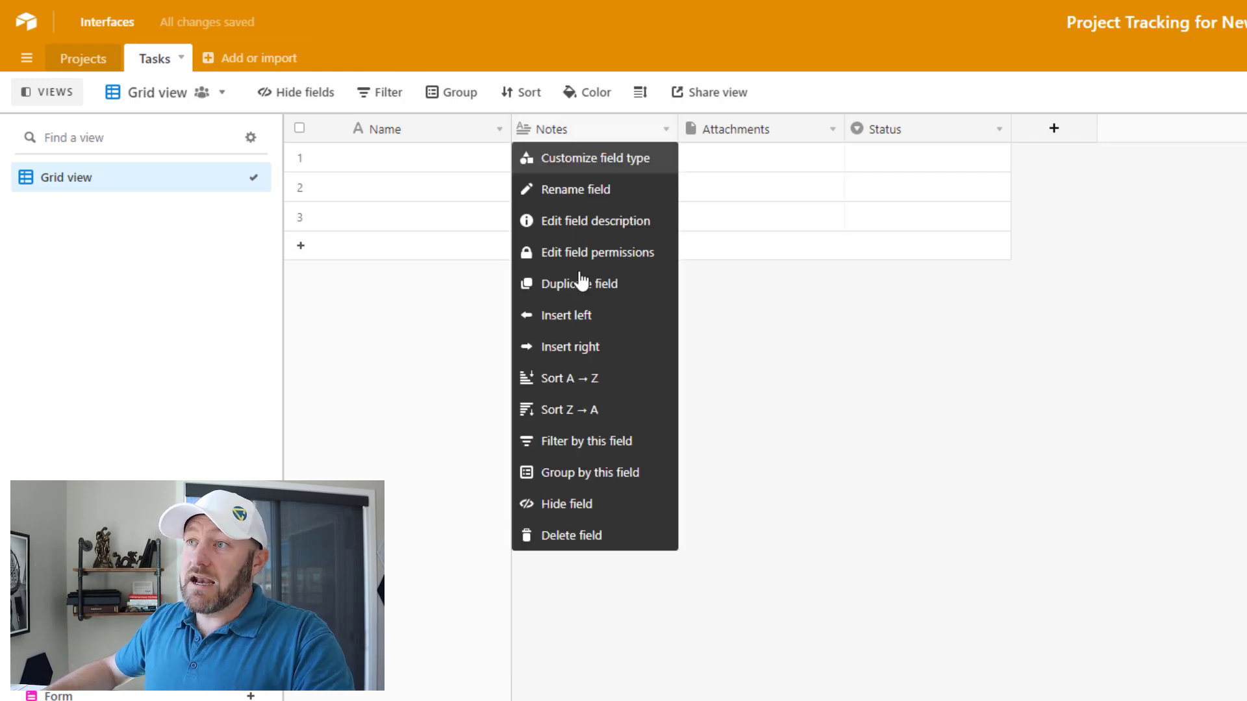
{"action": "left_click", "coordinate": [585, 536]}
{"action": "right_click", "coordinate": [604, 132]}
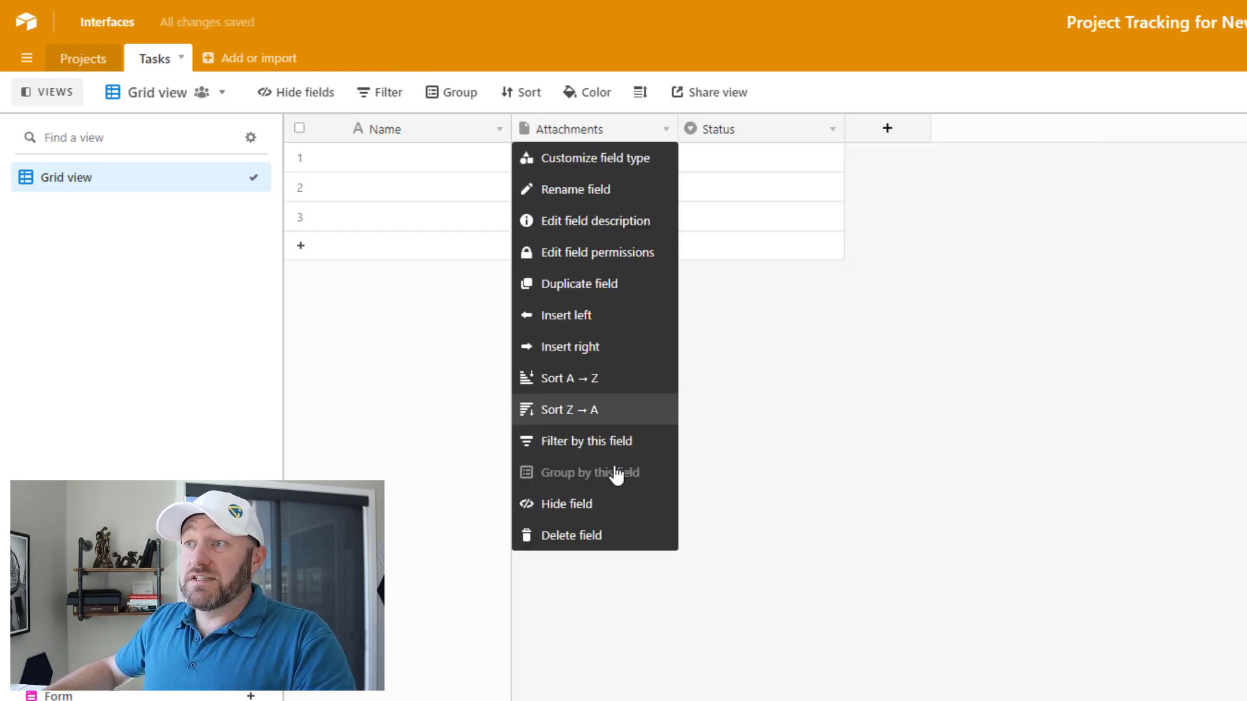
{"action": "left_click", "coordinate": [598, 537]}
{"action": "right_click", "coordinate": [571, 130]}
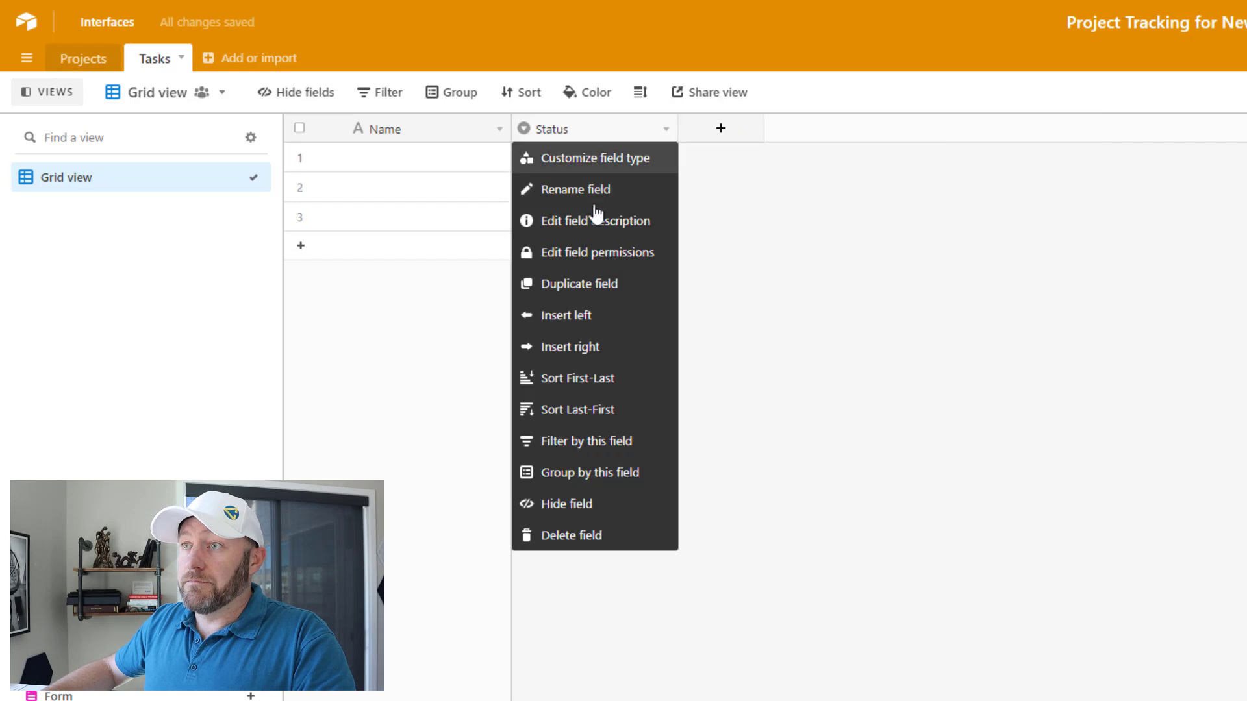
{"action": "left_click", "coordinate": [598, 537]}
- Create a third empty table in the base and name it Type
{"action": "left_click", "coordinate": [255, 61]}
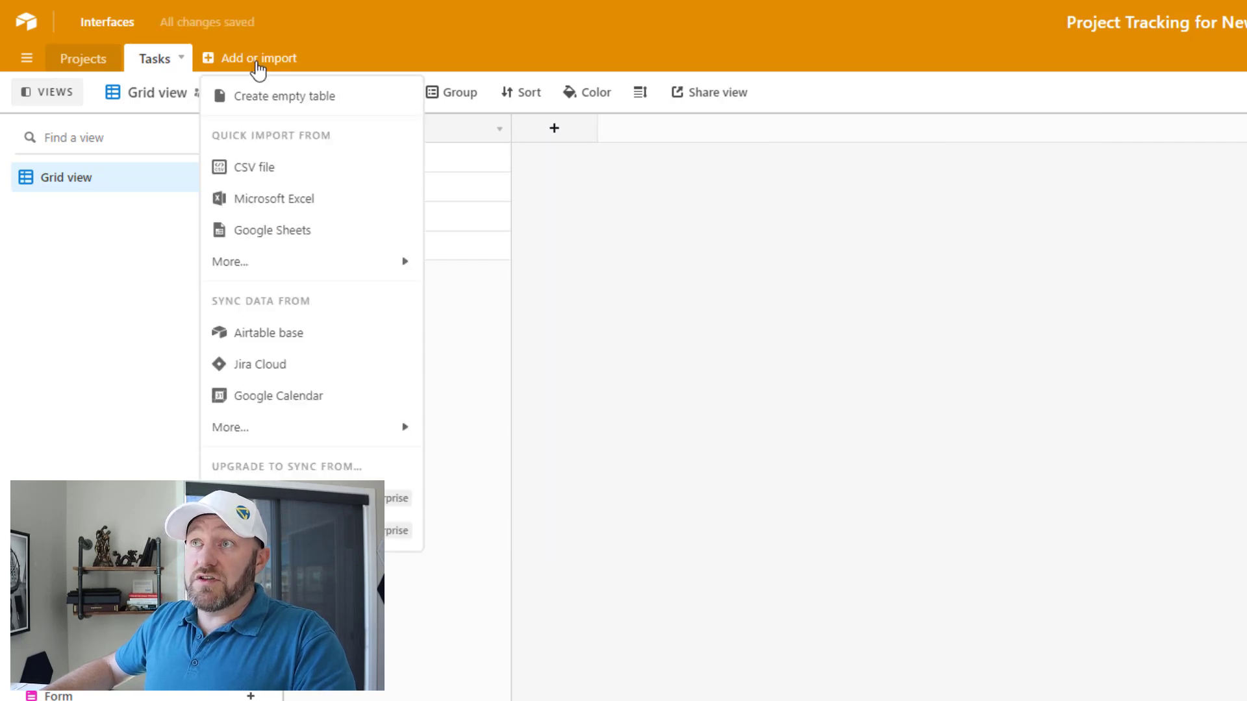
{"action": "left_click", "coordinate": [300, 99]}
{"action": "type", "text": "Type"}
{"action": "key", "text": "Return"}
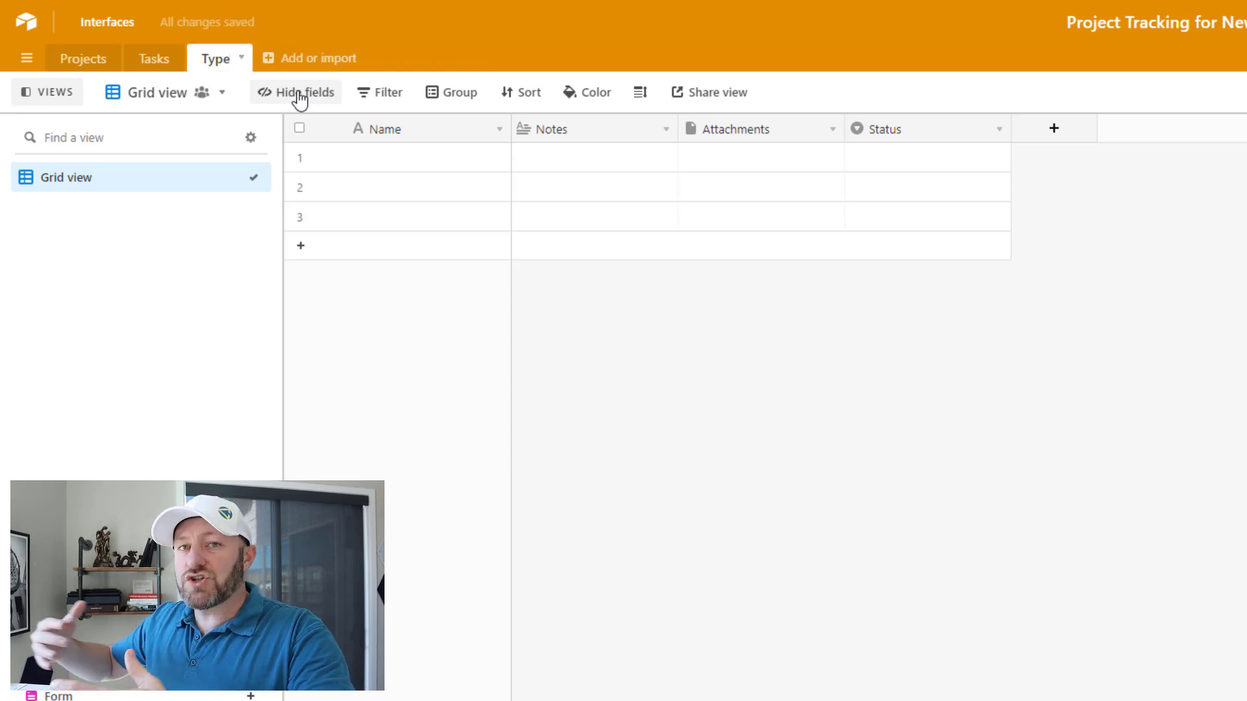
- Delete the Notes, Attachments and Status fields from the Type table, keeping only the Name field
{"action": "right_click", "coordinate": [601, 130]}
{"action": "left_click", "coordinate": [567, 538]}
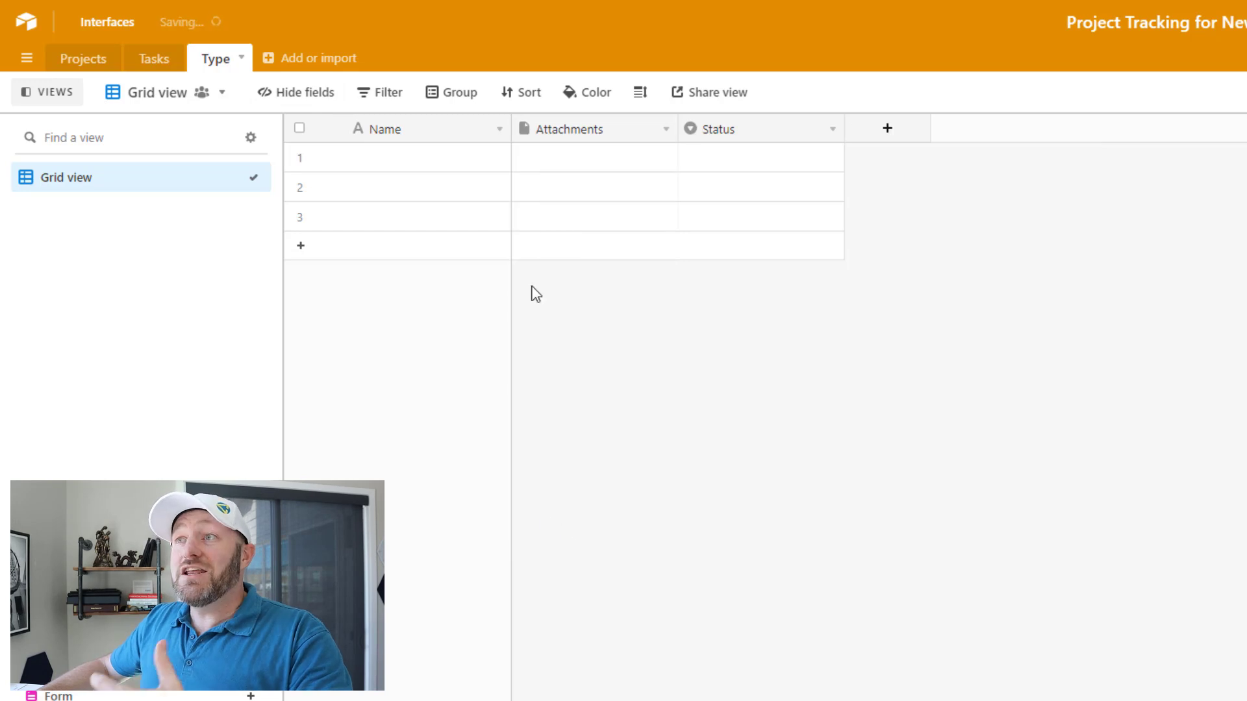
{"action": "right_click", "coordinate": [571, 133]}
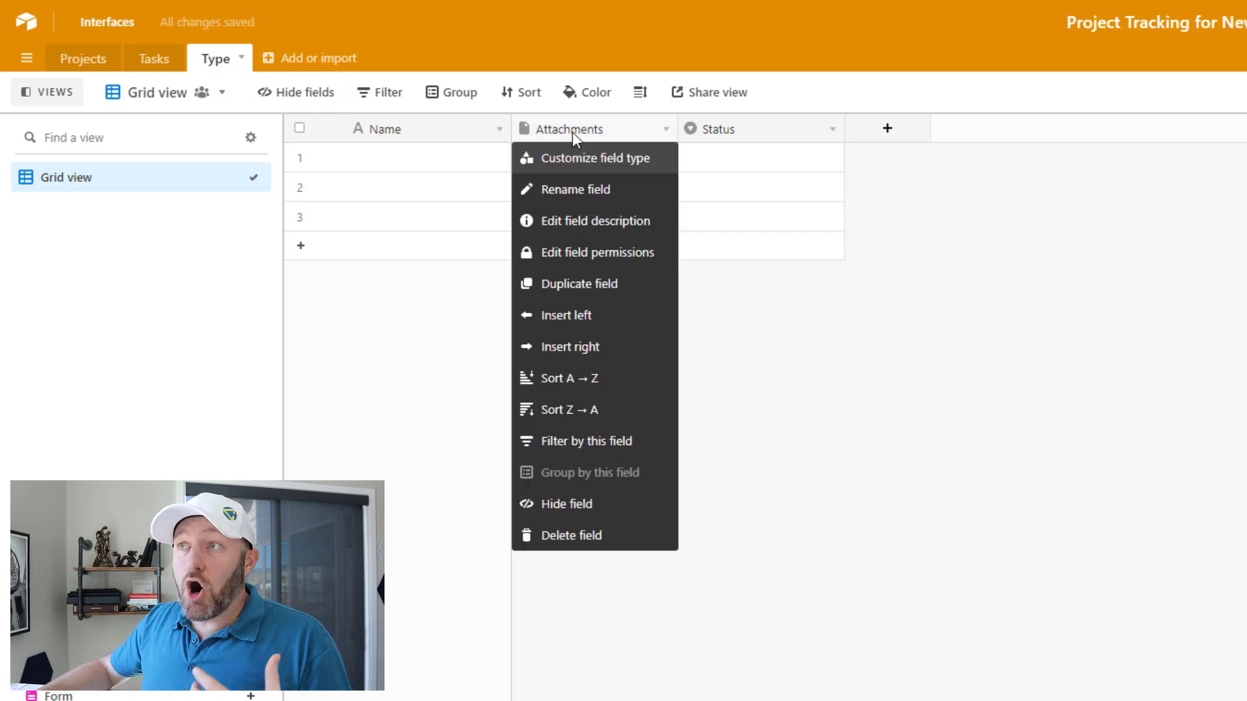
{"action": "left_click", "coordinate": [571, 549]}
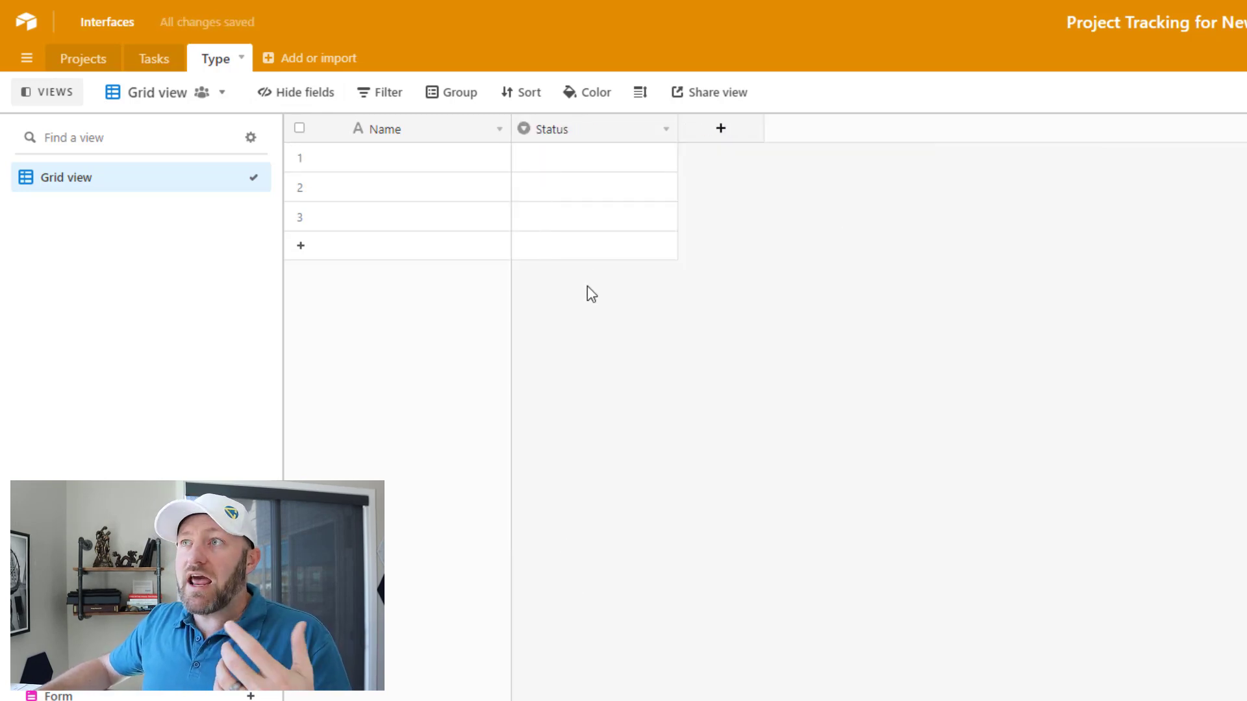
{"action": "right_click", "coordinate": [578, 130]}
{"action": "left_click", "coordinate": [583, 549]}
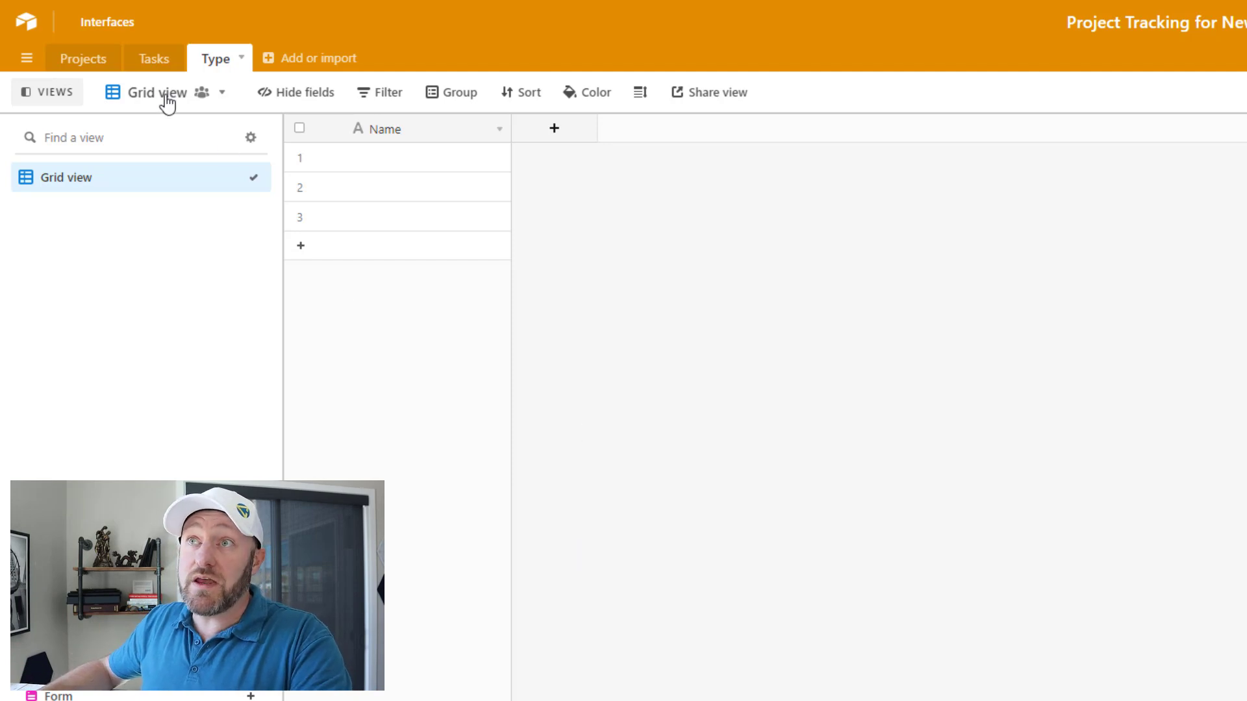
- Create a fourth empty table in the base and name it Template
{"action": "left_click", "coordinate": [293, 59]}
{"action": "left_click", "coordinate": [336, 97]}
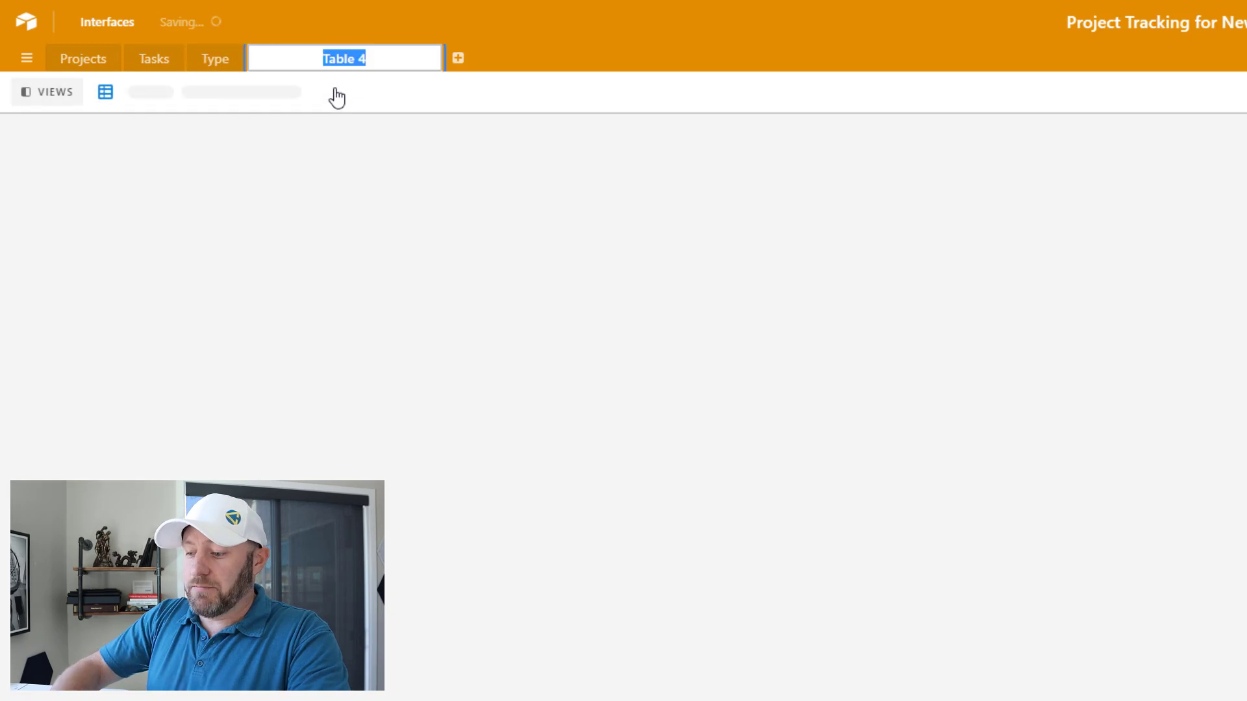
{"action": "type", "text": "Template"}
{"action": "key", "text": "Return"}
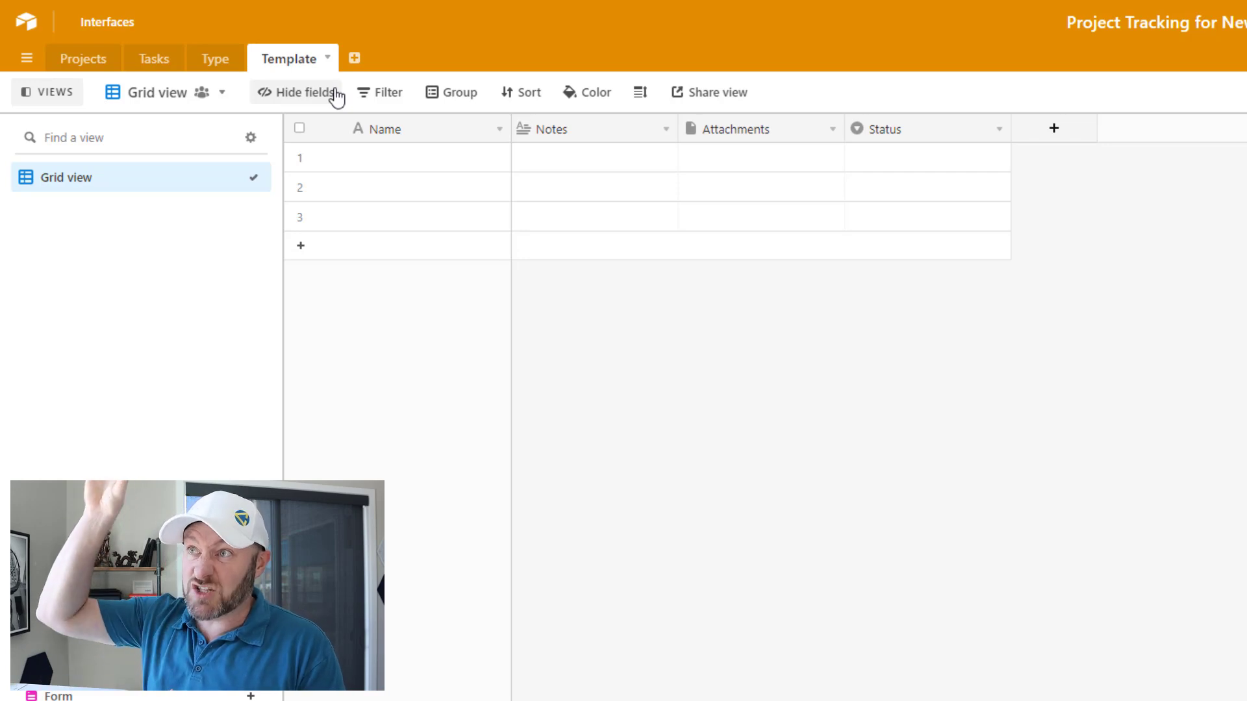
- Delete the Notes, Attachments and Status fields from the Template table, keeping only the Name field
{"action": "right_click", "coordinate": [580, 133]}
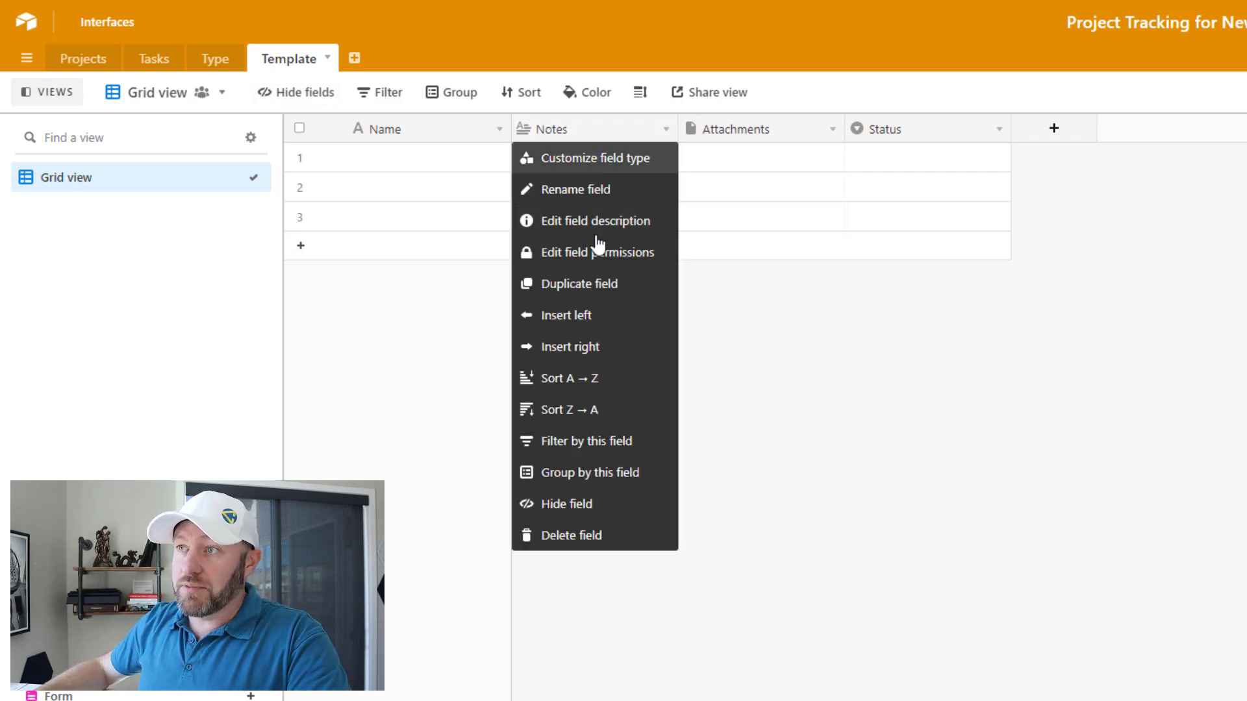
{"action": "left_click", "coordinate": [579, 534]}
{"action": "right_click", "coordinate": [603, 133]}
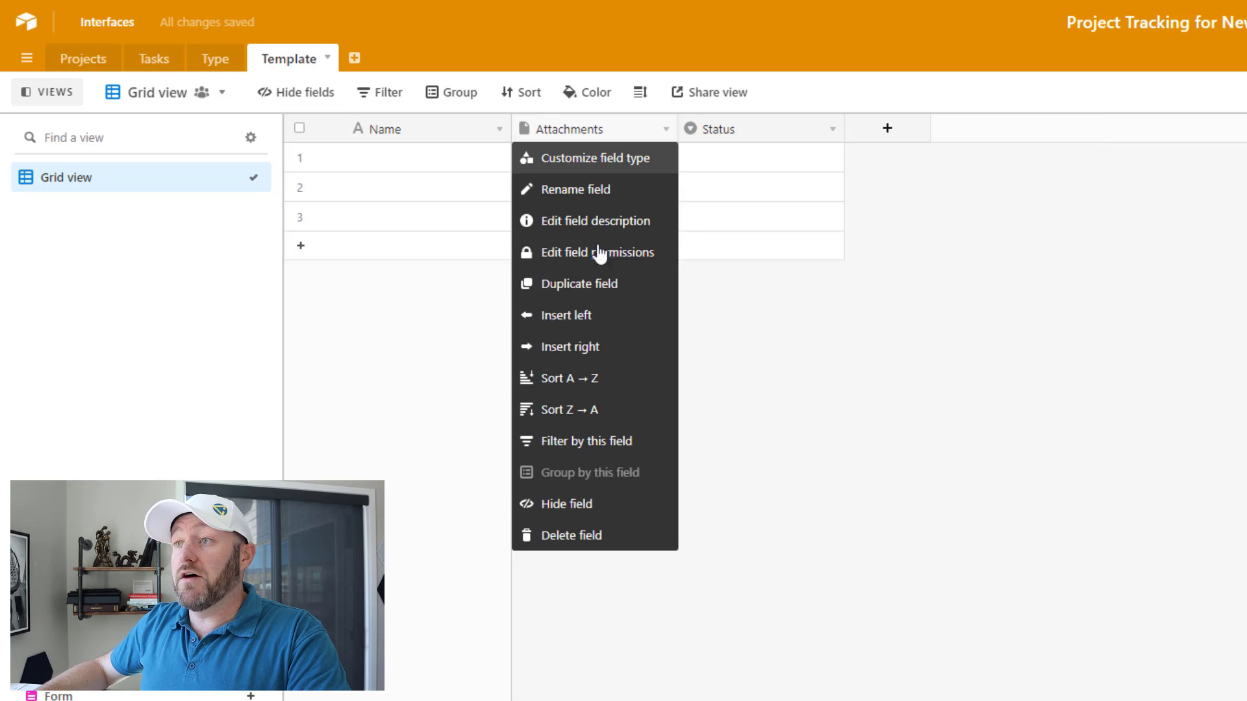
{"action": "left_click", "coordinate": [575, 536]}
{"action": "right_click", "coordinate": [581, 130]}
{"action": "left_click", "coordinate": [588, 535]}
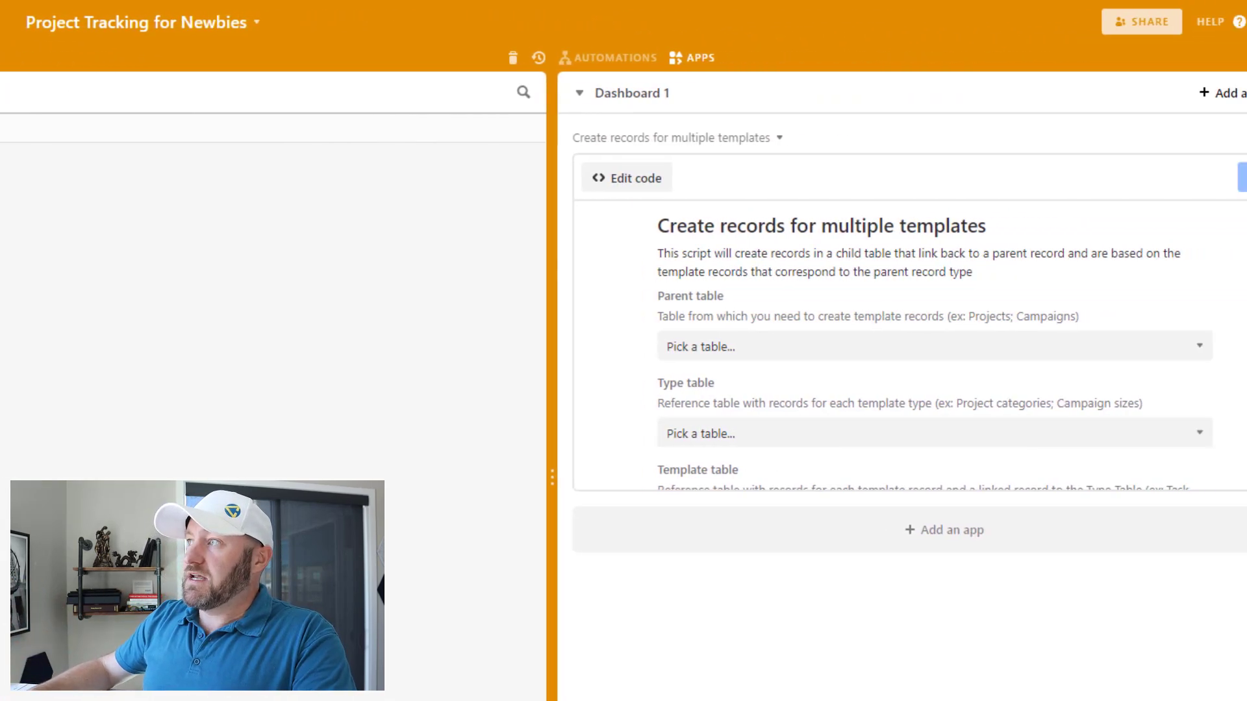
- Enlarge the script app's area and set its Parent table to Projects and its Type table to Type
{"action": "left_click_drag", "start_coordinate": [1227, 489], "coordinate": [1223, 610]}
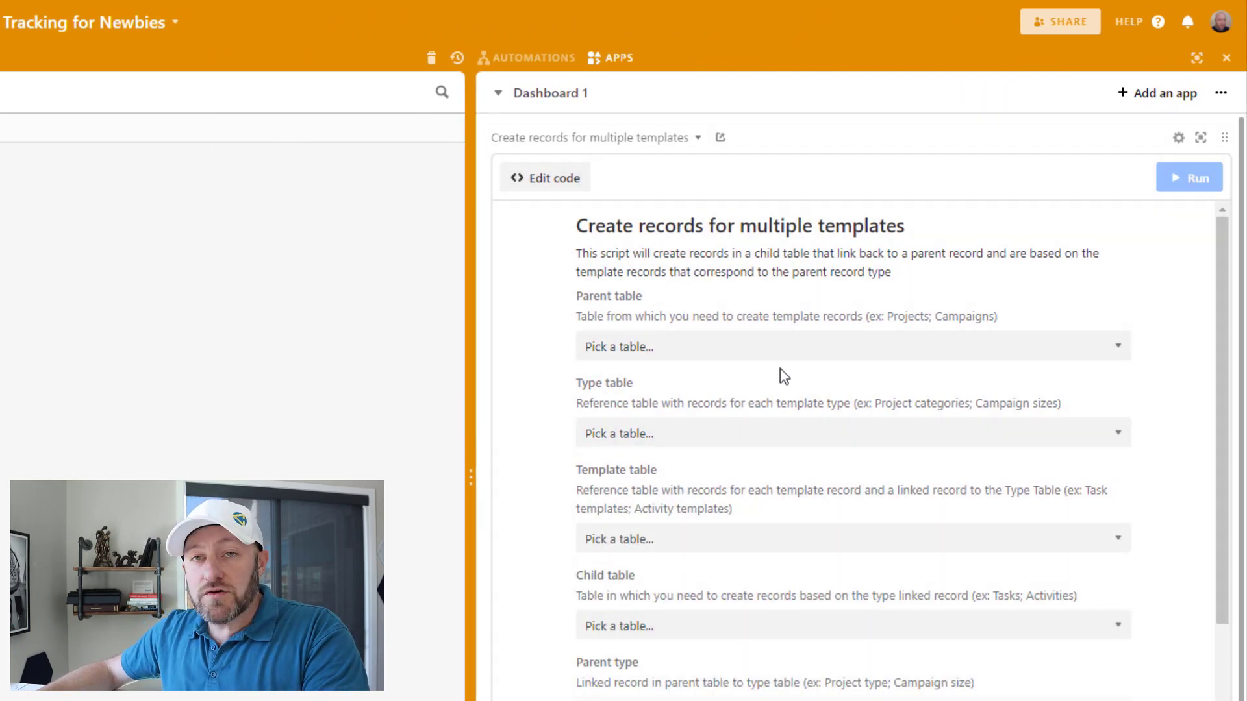
{"action": "left_click", "coordinate": [739, 346]}
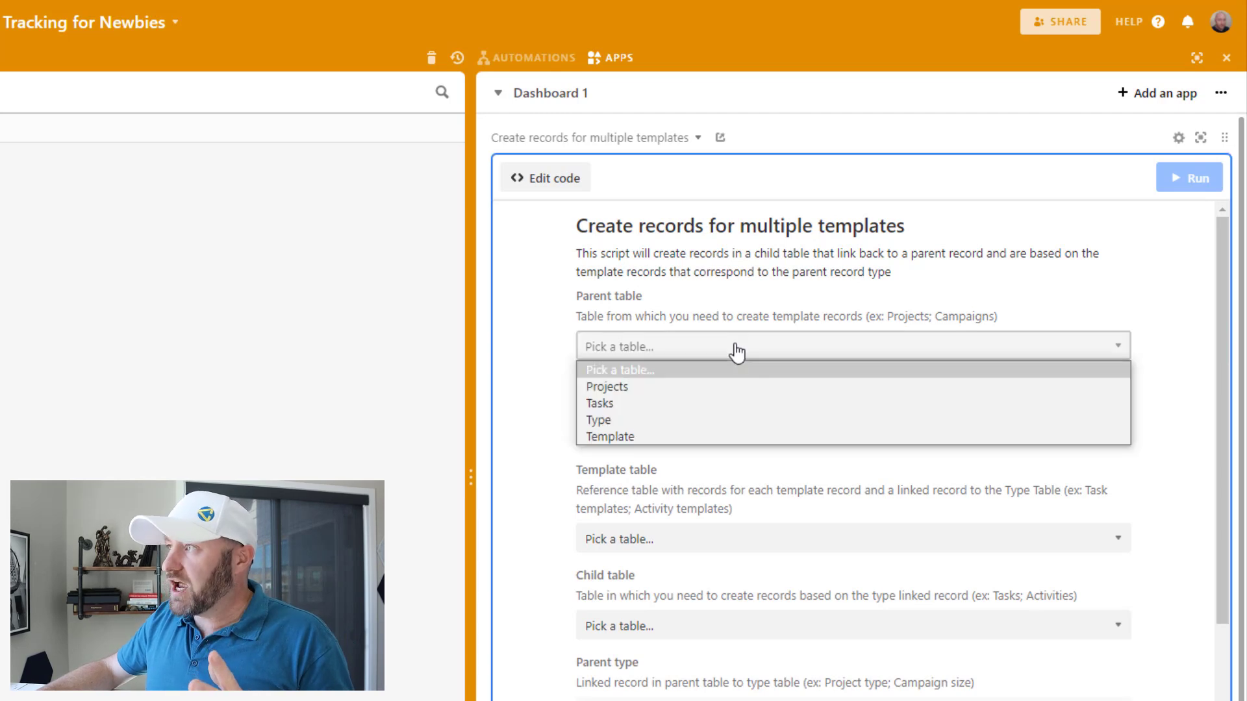
{"action": "left_click", "coordinate": [716, 387]}
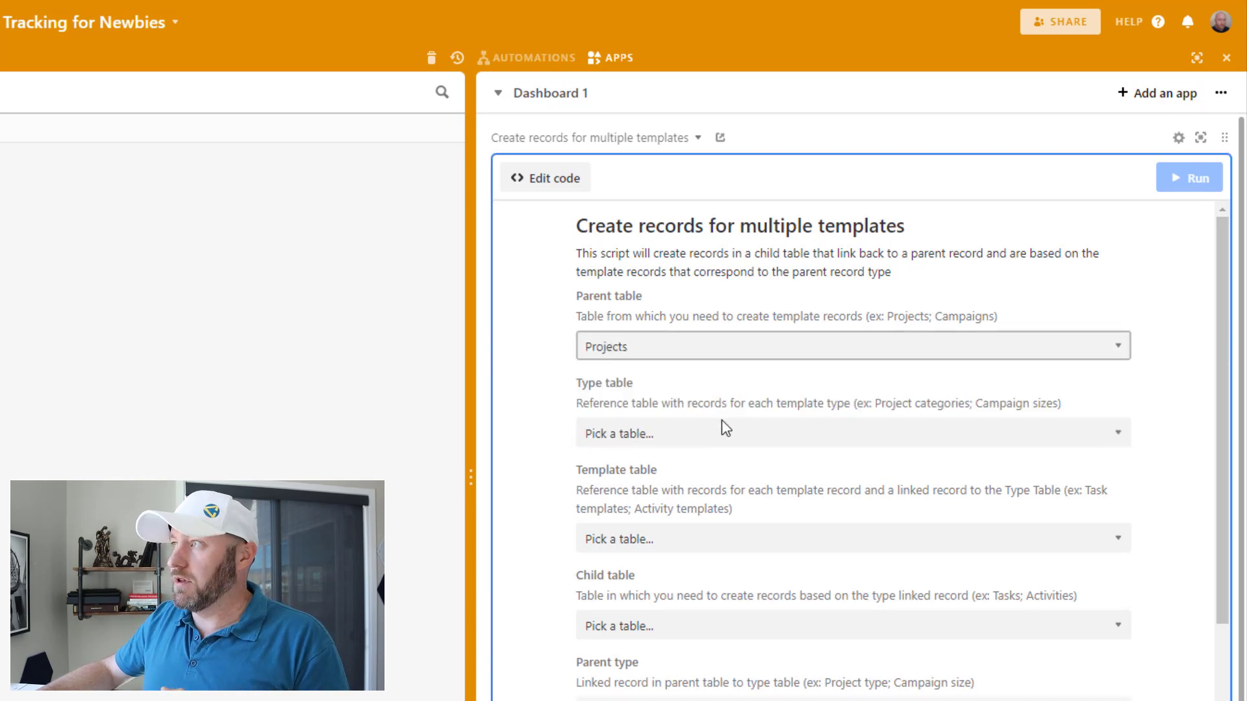
{"action": "left_click", "coordinate": [708, 437]}
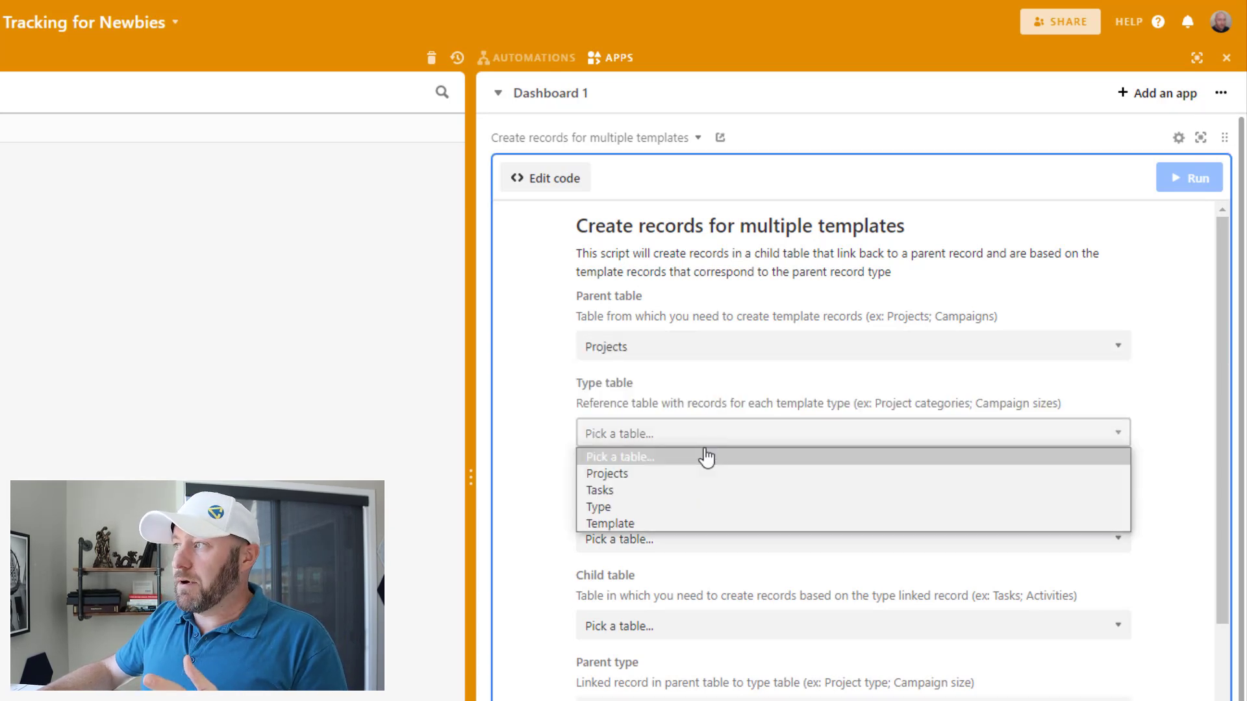
{"action": "left_click", "coordinate": [681, 504]}
- Set the script's Template table to Template and its Child table to Tasks
{"action": "left_click", "coordinate": [685, 547]}
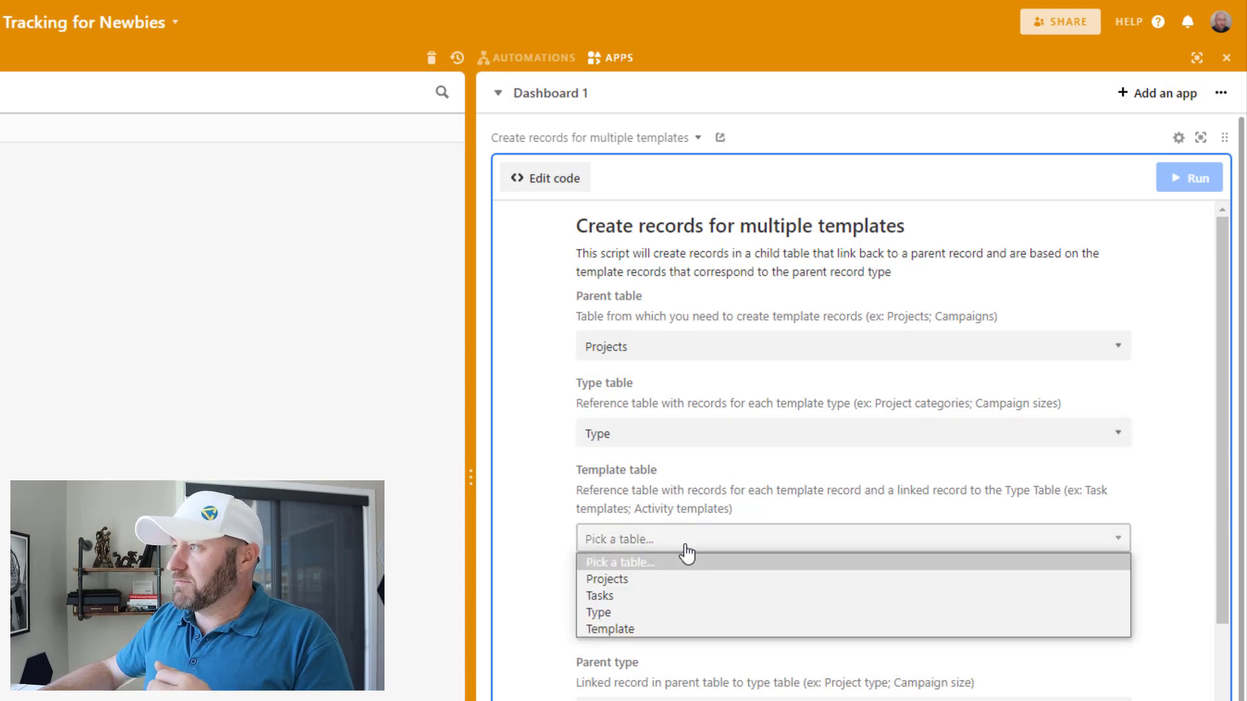
{"action": "left_click", "coordinate": [642, 628]}
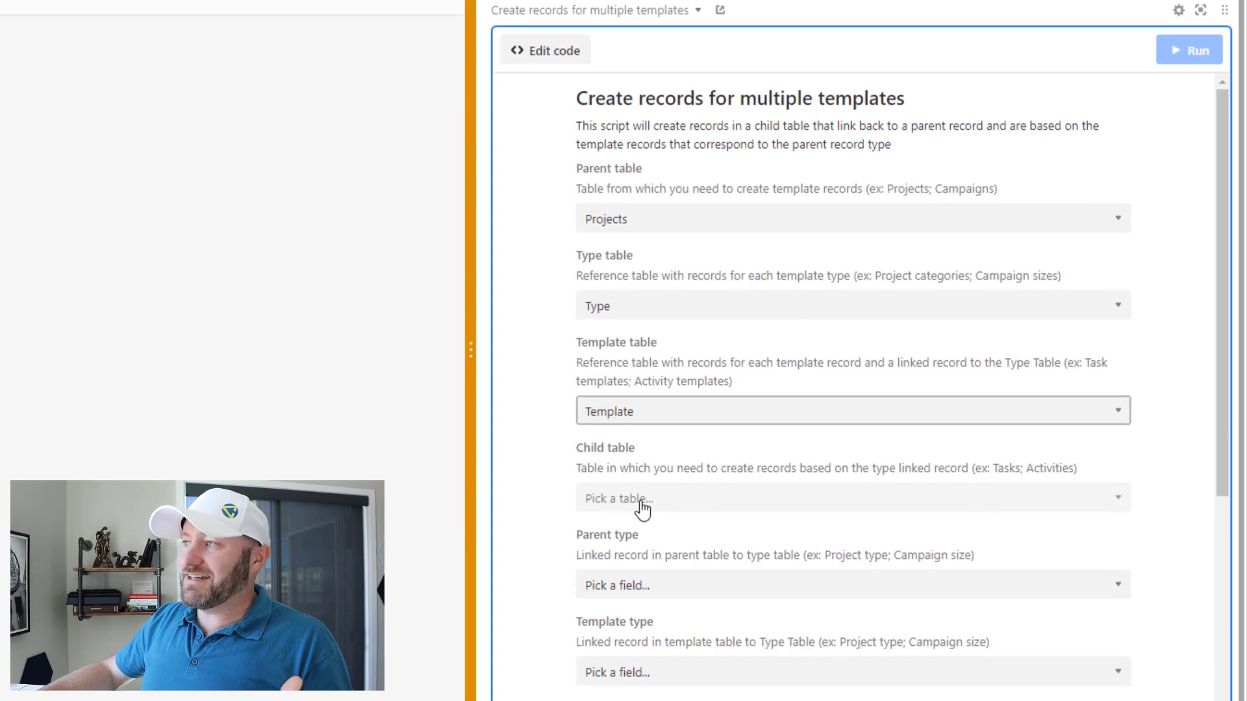
{"action": "left_click", "coordinate": [643, 631]}
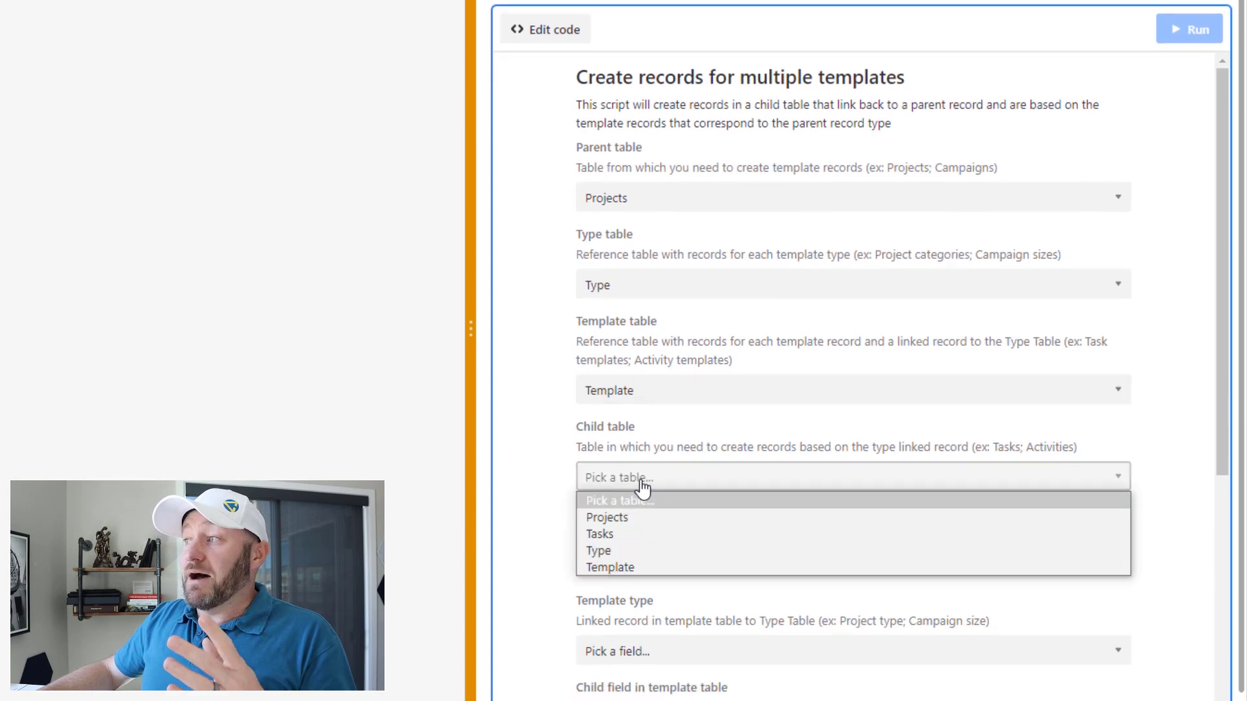
{"action": "left_click", "coordinate": [641, 534]}
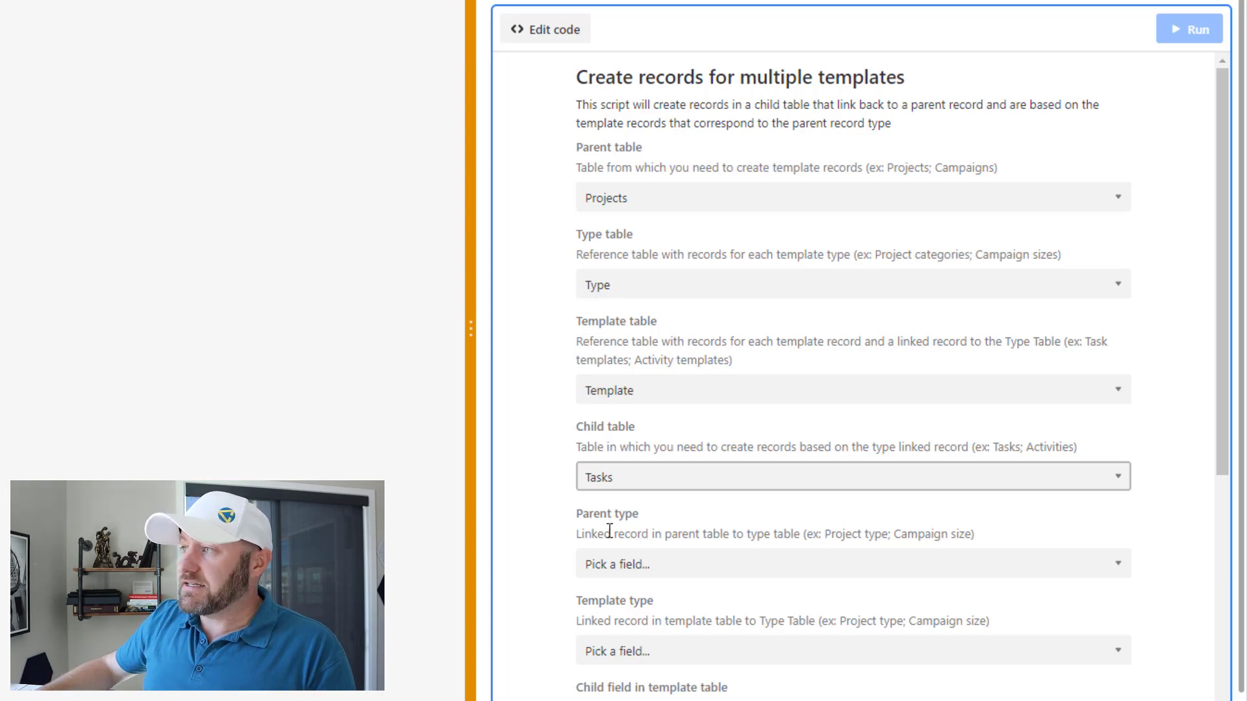
- Add a Type field to the Projects table that links to the Type table, with linking to multiple records disabled
{"action": "scroll", "coordinate": [611, 531], "scroll_direction": "down", "scroll_amount": 5}
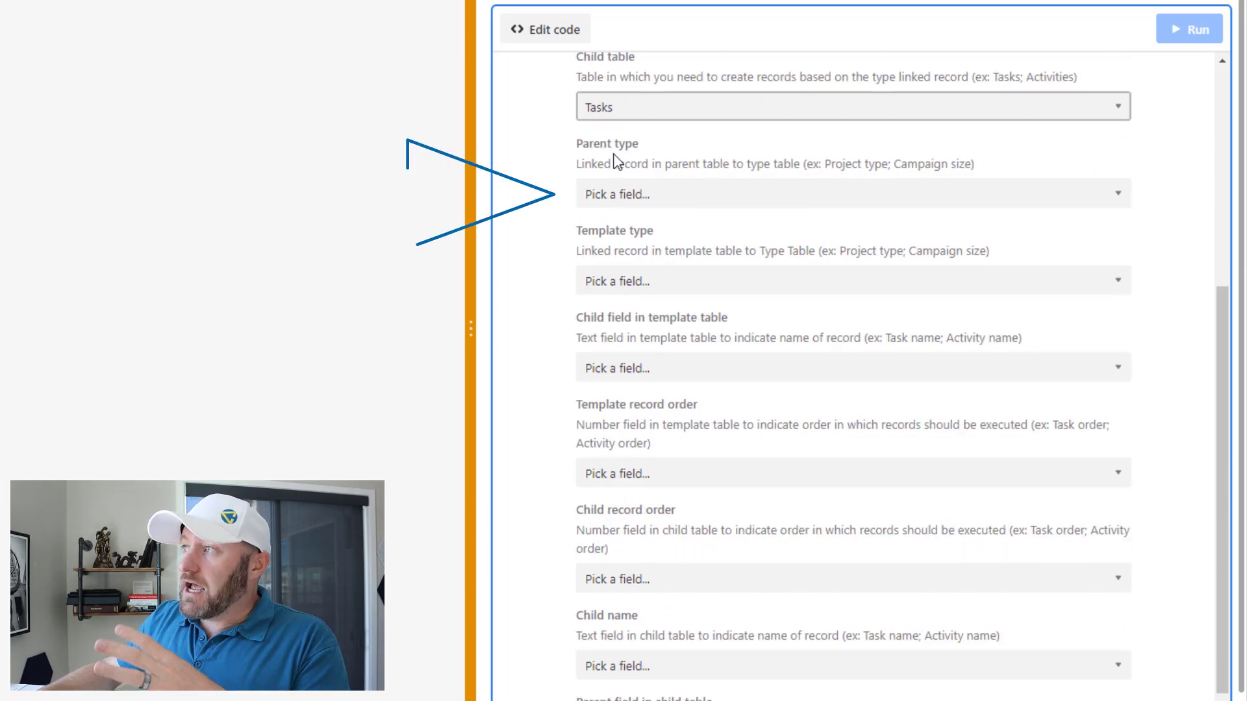
{"action": "left_click_drag", "start_coordinate": [631, 168], "coordinate": [877, 173]}
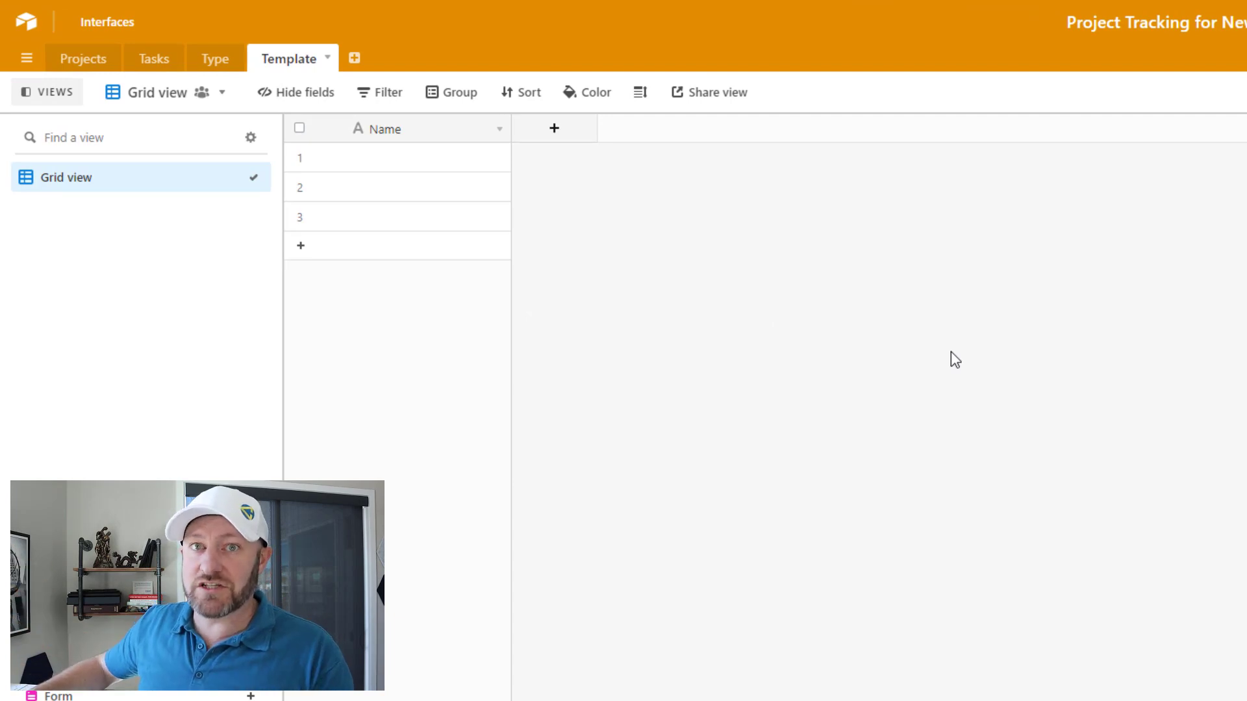
{"action": "left_click", "coordinate": [78, 60]}
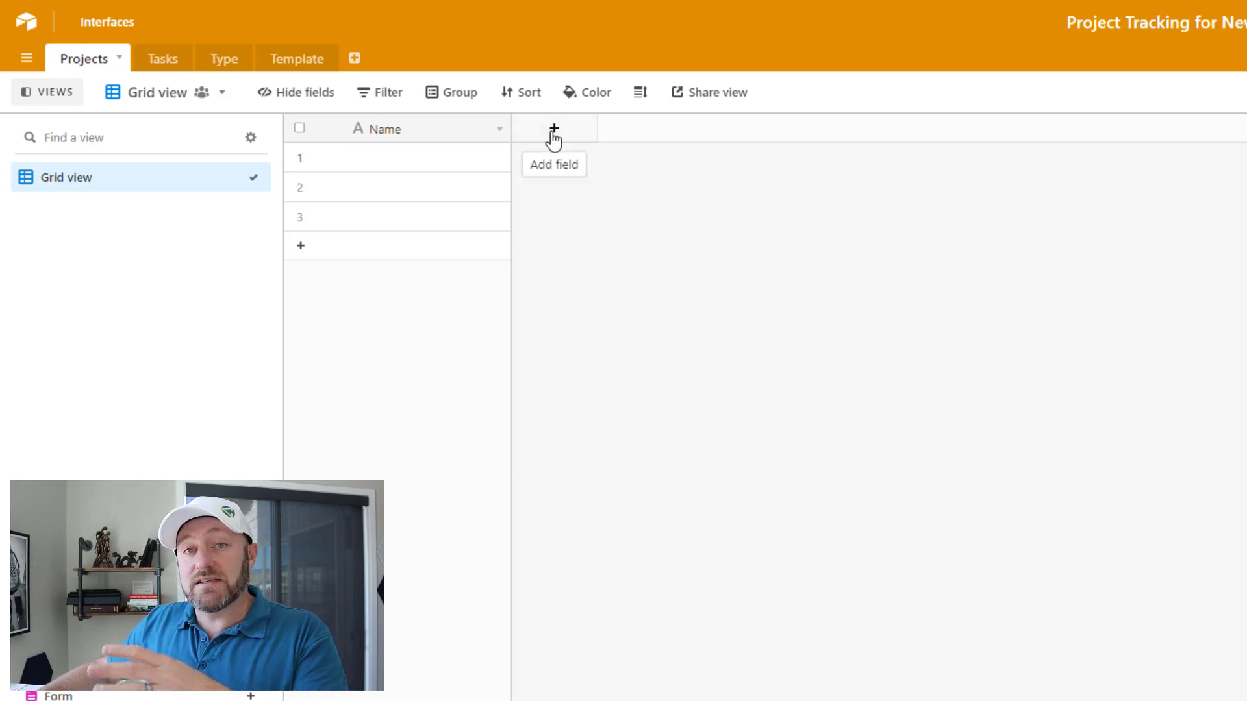
{"action": "left_click", "coordinate": [553, 130]}
{"action": "type", "text": "Type"}
{"action": "key", "text": "Tab"}
{"action": "type", "text": "type"}
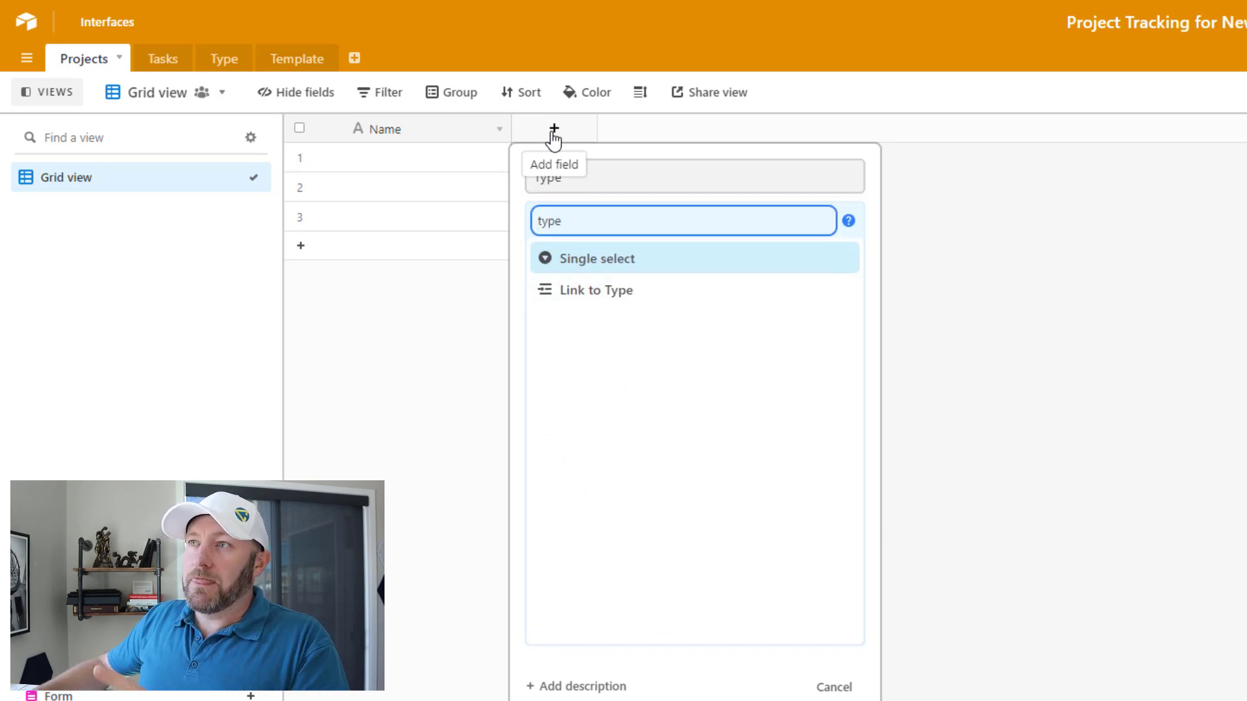
{"action": "left_click", "coordinate": [603, 292]}
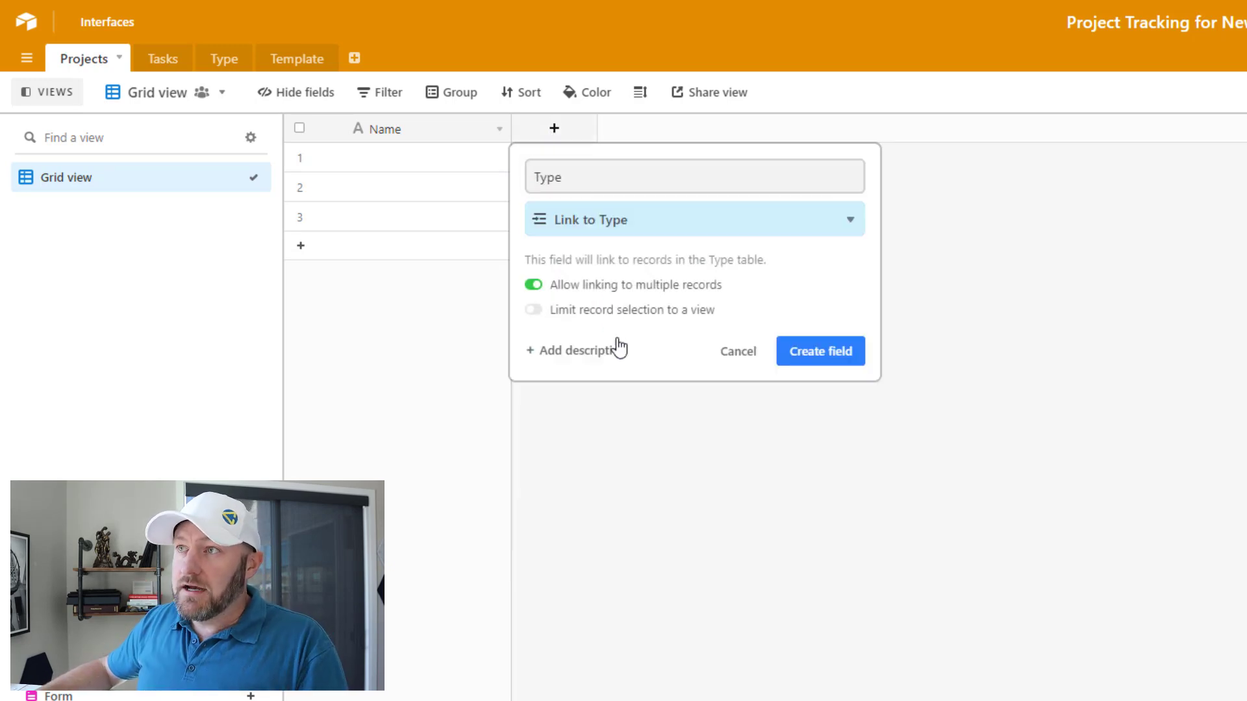
{"action": "left_click", "coordinate": [603, 293]}
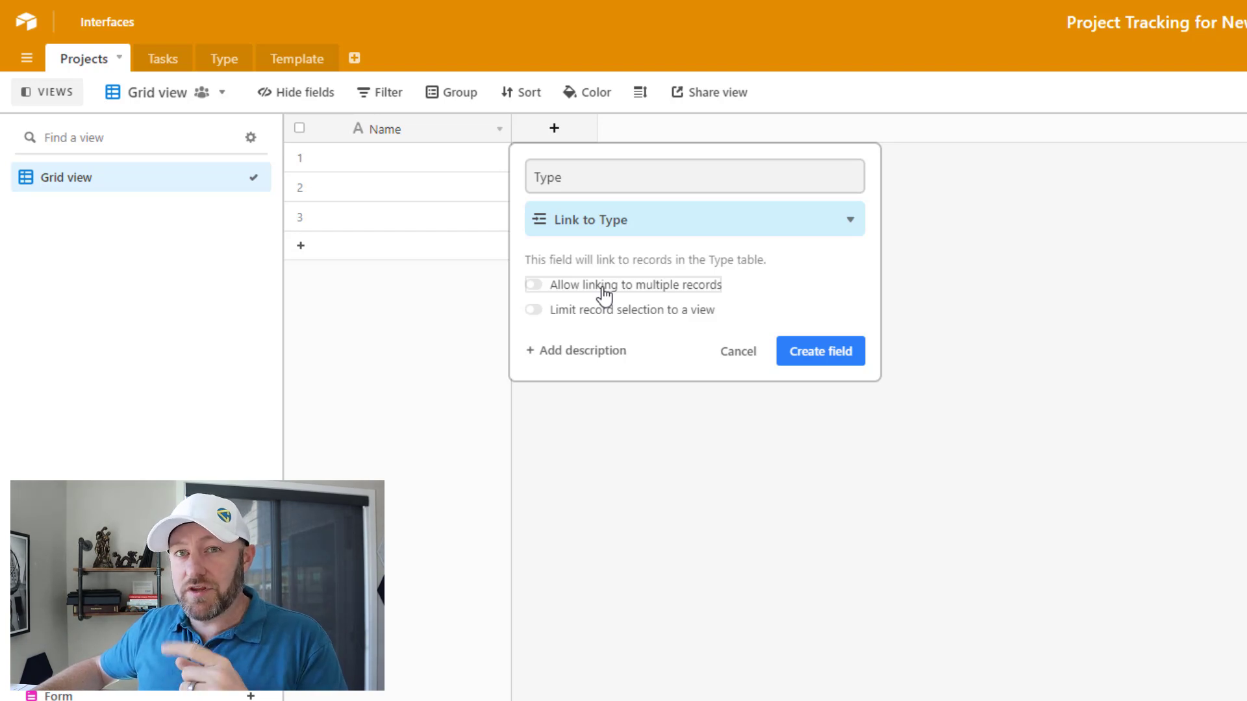
{"action": "left_click", "coordinate": [826, 356]}
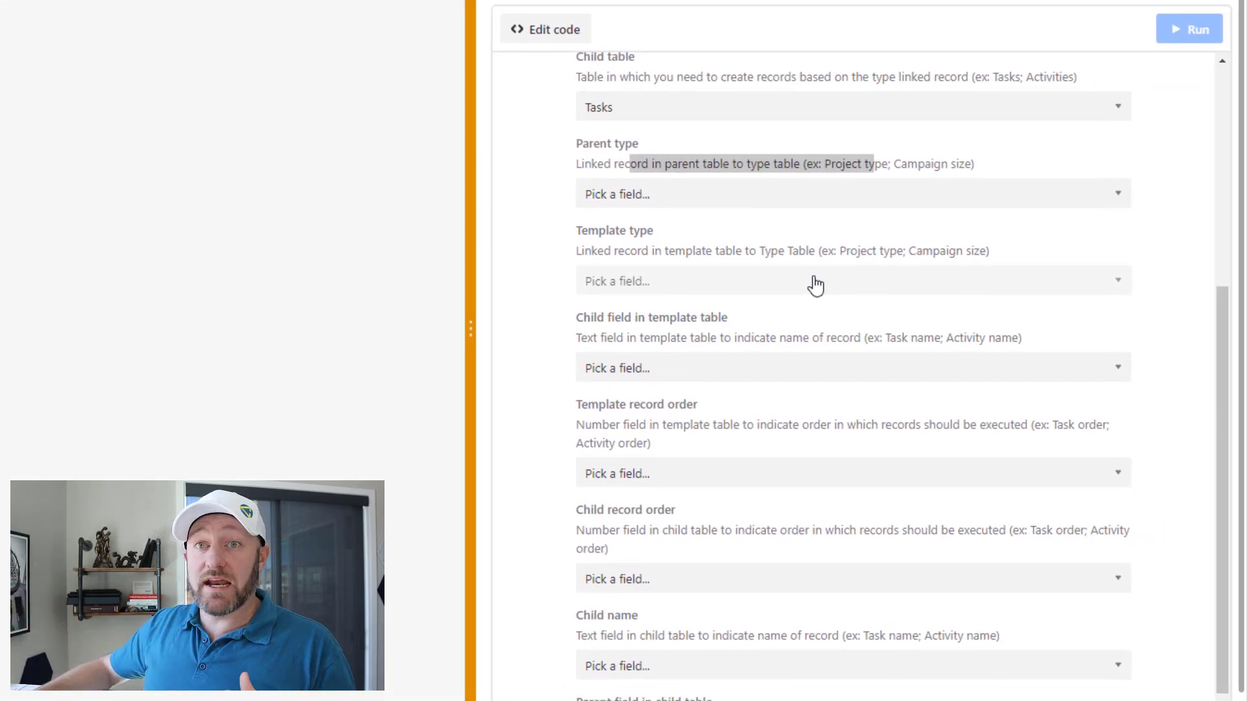
- Set the script's Parent type to the Type field and rename that field in the Projects table as Type Link
{"action": "left_click", "coordinate": [694, 200]}
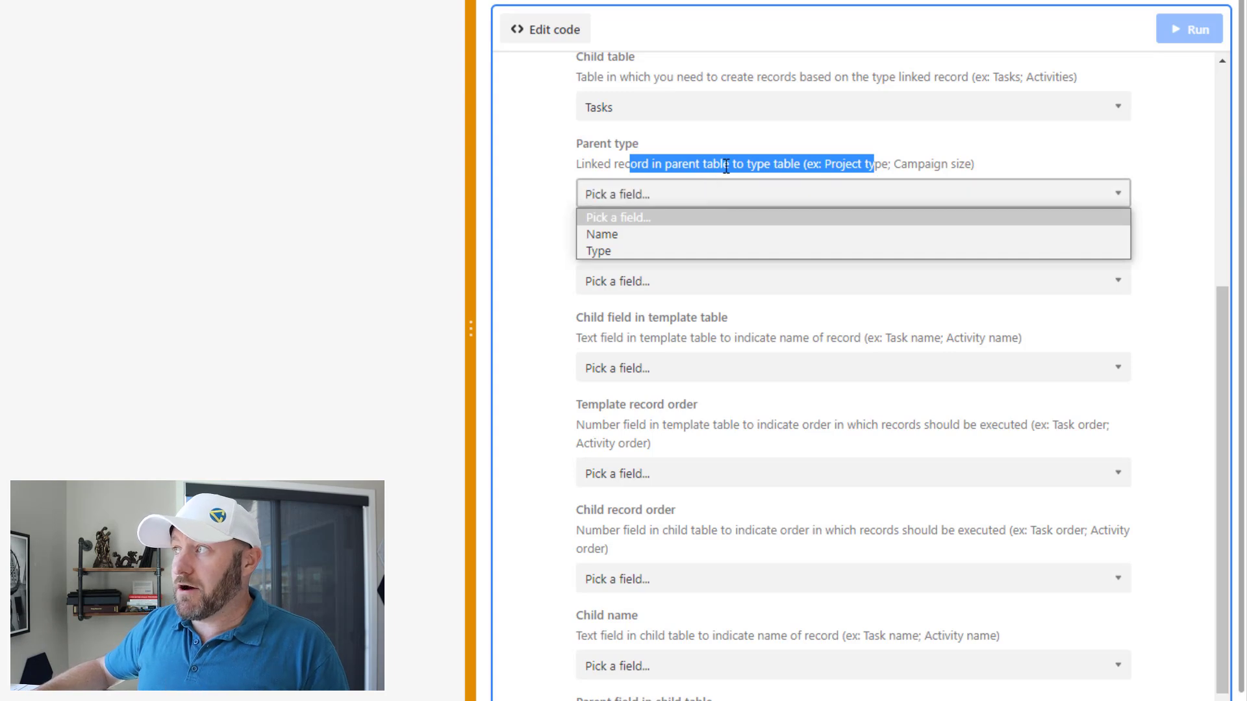
{"action": "left_click", "coordinate": [654, 253]}
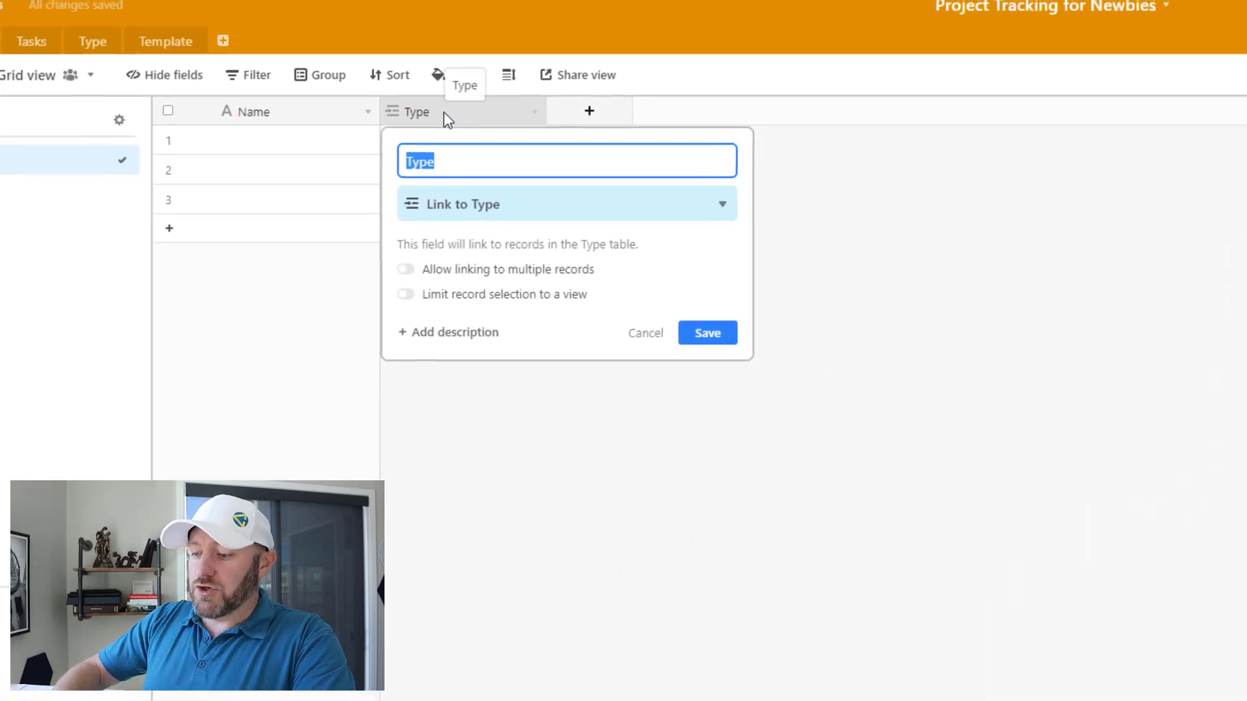
{"action": "key", "text": "End"}
{"action": "type", "text": "L"}
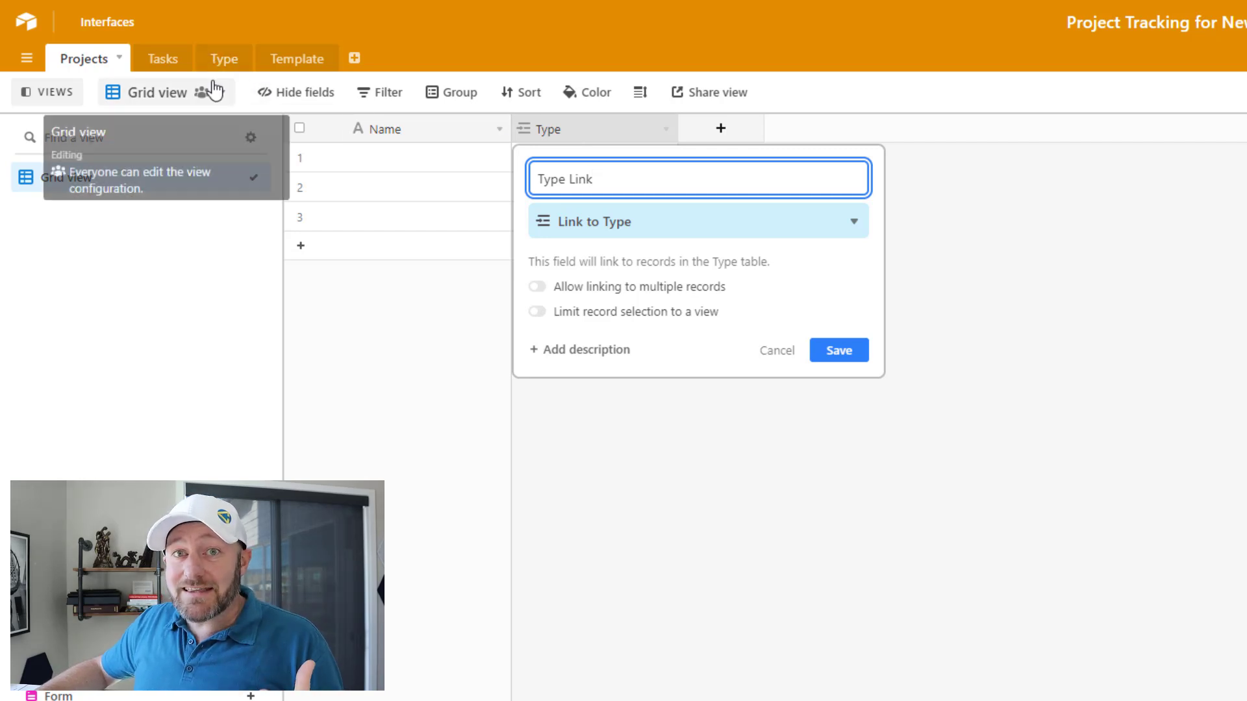
{"action": "left_click", "coordinate": [838, 350]}
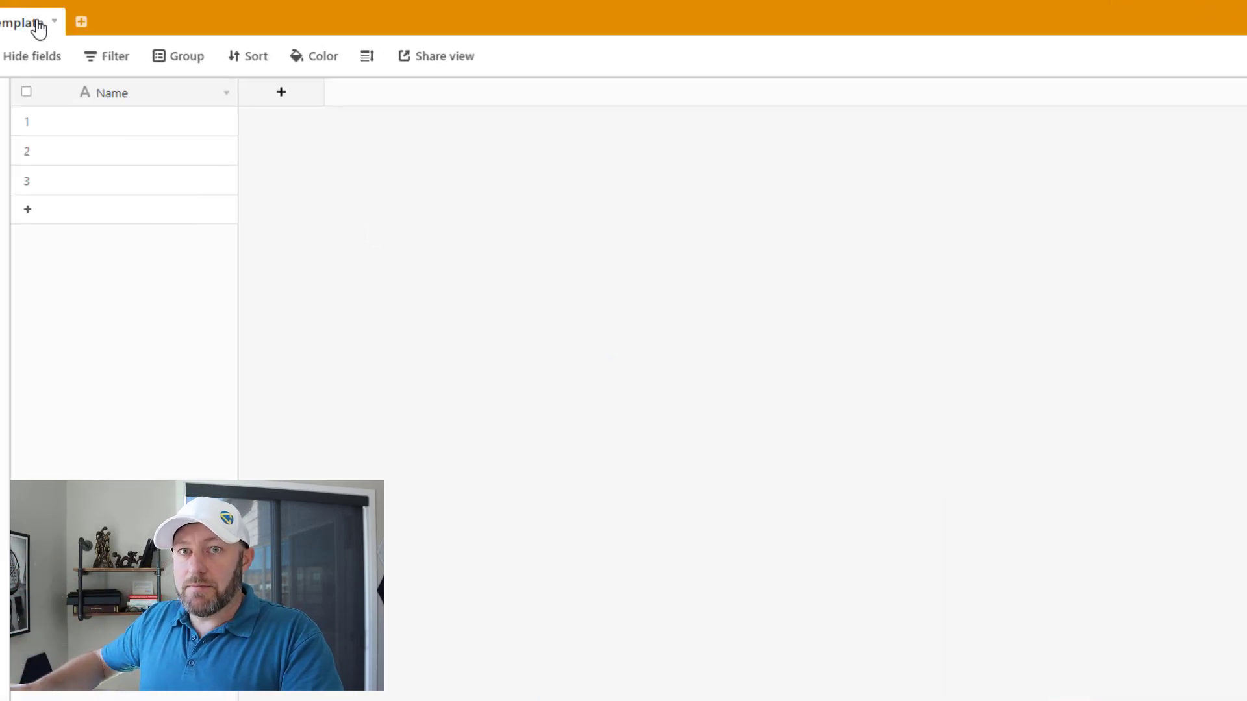
- Add a single-record link field named Type Link (2) from Template to the Type table and set it as the script's Template type
{"action": "left_click", "coordinate": [282, 93]}
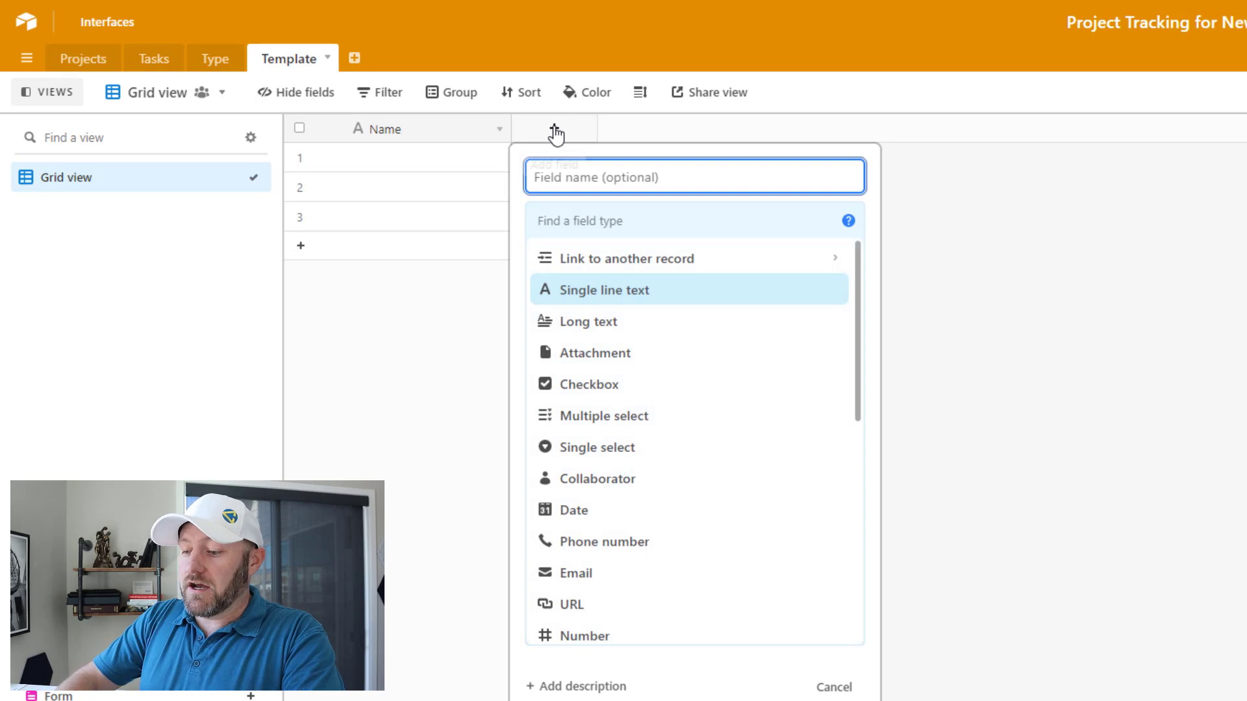
{"action": "type", "text": "Type Link (2"}
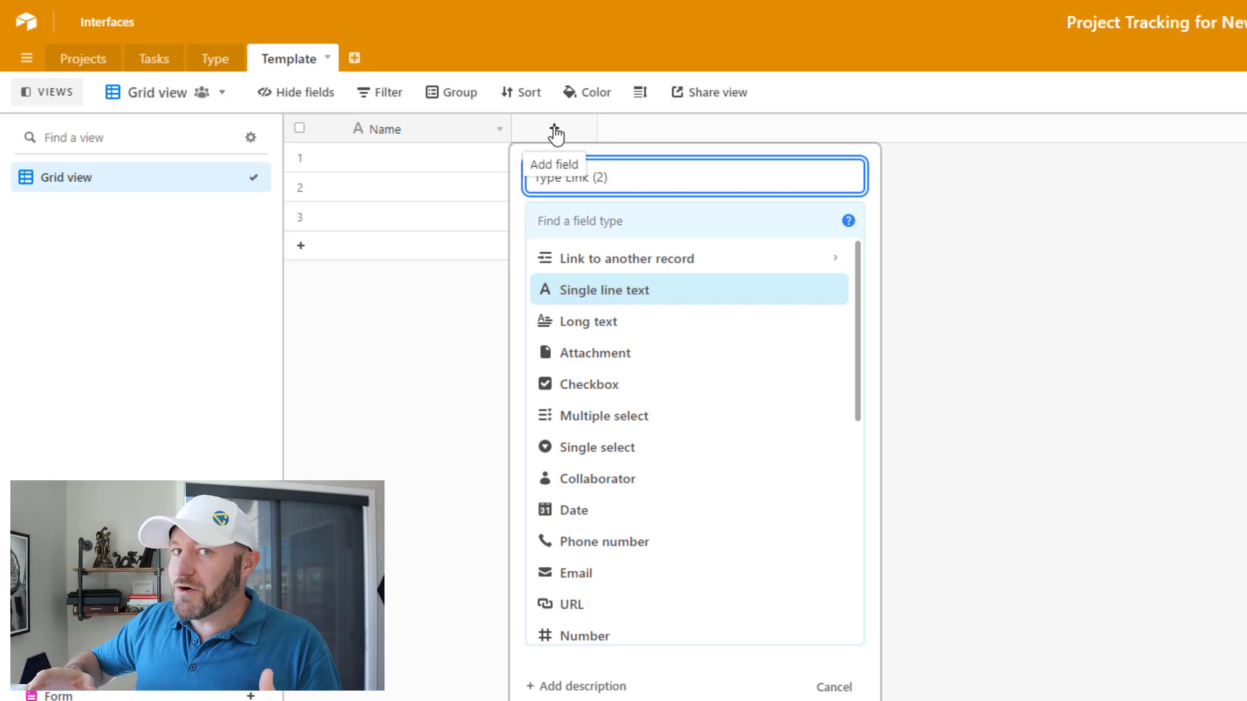
{"action": "key", "text": "Tab"}
{"action": "type", "text": "lin"}
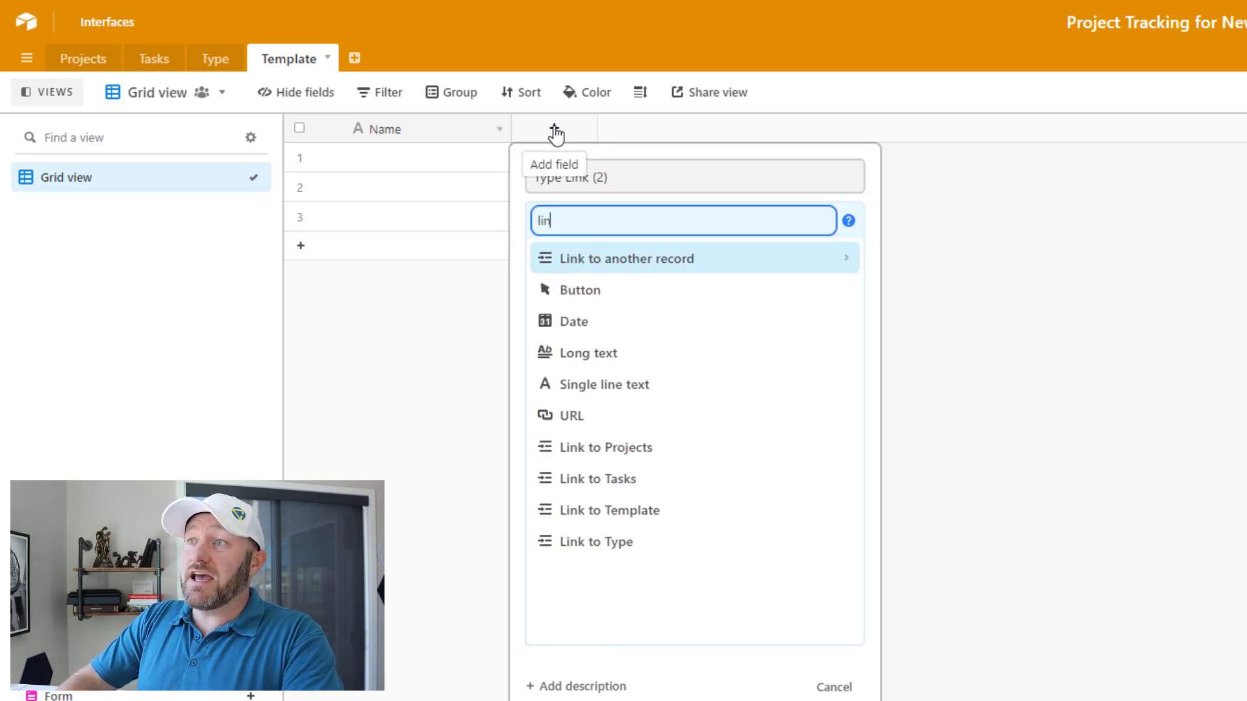
{"action": "left_click", "coordinate": [670, 267]}
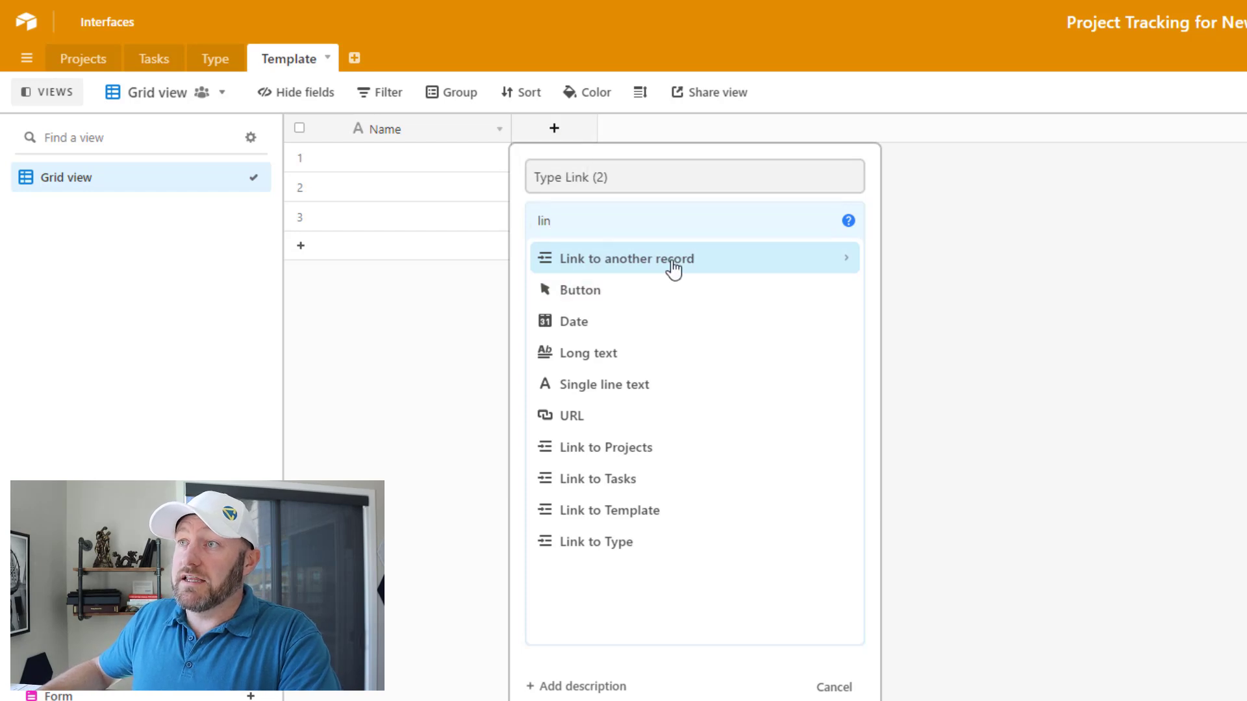
{"action": "left_click", "coordinate": [617, 325]}
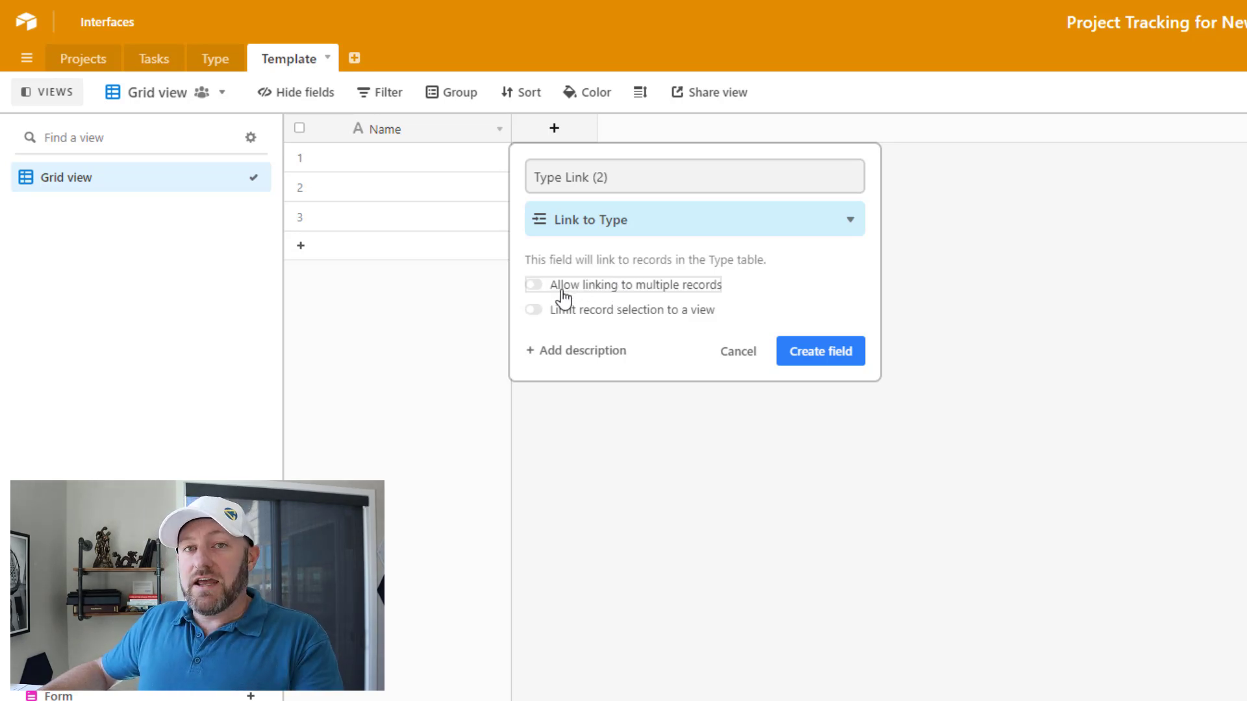
{"action": "left_click", "coordinate": [807, 368]}
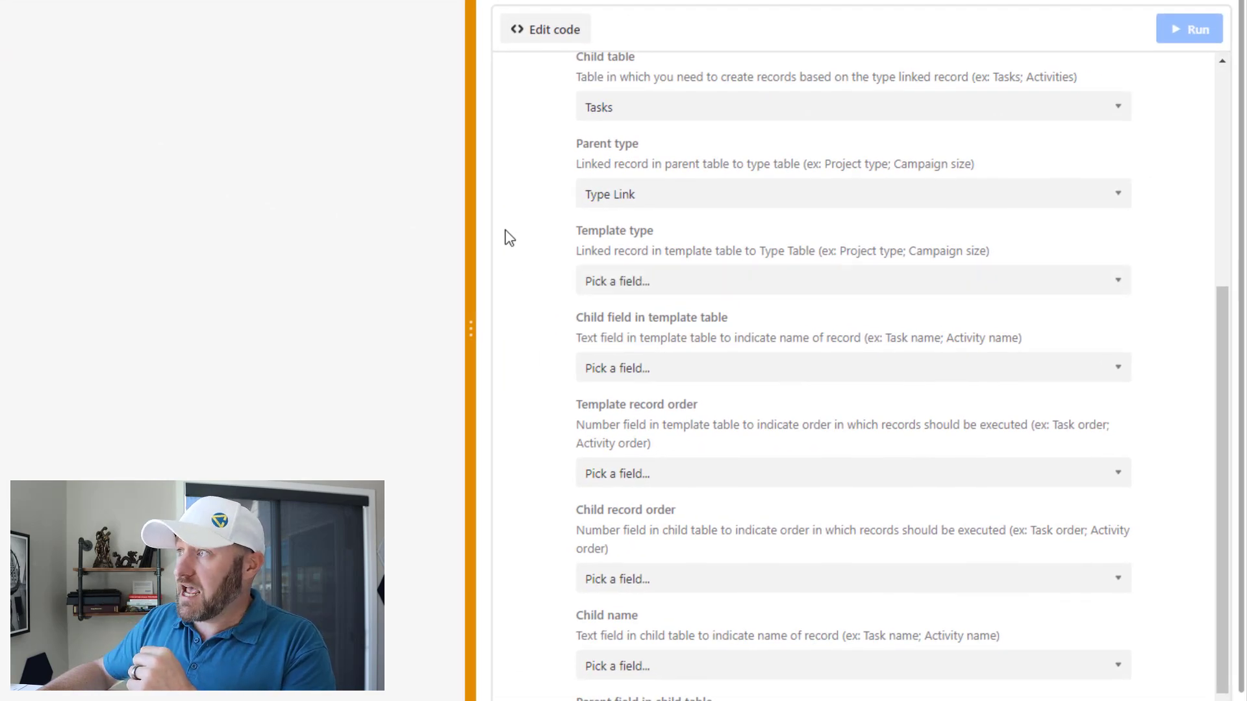
{"action": "left_click", "coordinate": [625, 289]}
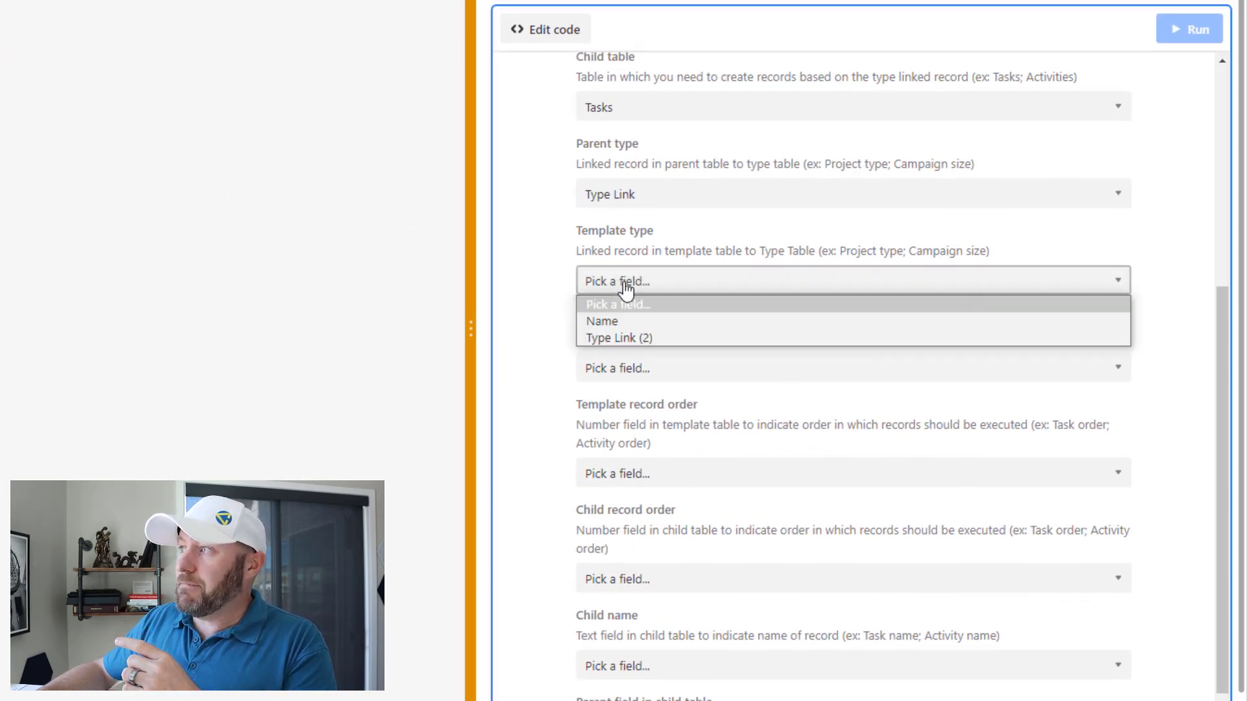
{"action": "left_click", "coordinate": [633, 339]}
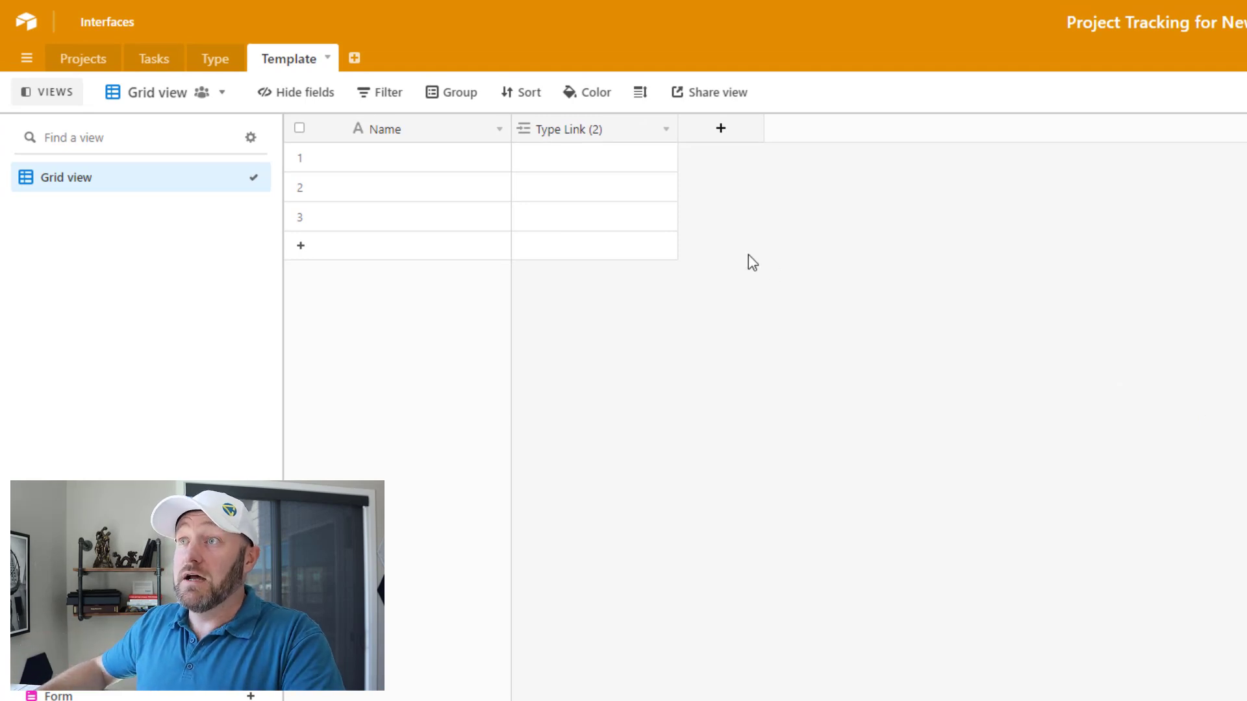
- Name the three records in the Type table Type 1, Type 2 and Type 3
{"action": "left_click", "coordinate": [215, 61]}
{"action": "left_click", "coordinate": [433, 159]}
{"action": "type", "text": "Type 1"}
{"action": "key", "text": "Return"}
{"action": "type", "text": "Type 2"}
{"action": "key", "text": "Return"}
{"action": "type", "text": "Type 3"}
{"action": "key", "text": "Escape"}
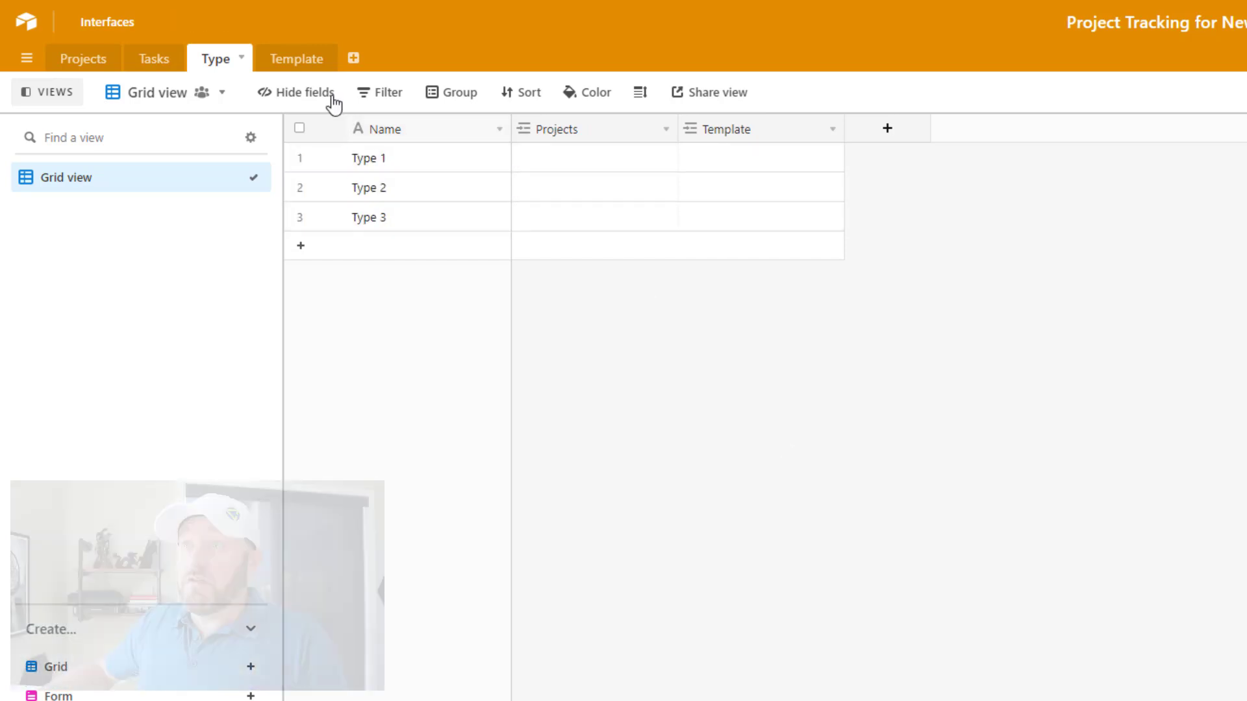
- Link the first three records of the Template table to Type 1
{"action": "left_click", "coordinate": [305, 60]}
{"action": "left_click", "coordinate": [518, 167]}
{"action": "left_click", "coordinate": [521, 159]}
{"action": "left_click", "coordinate": [432, 119]}
{"action": "left_click_drag", "start_coordinate": [678, 173], "coordinate": [697, 295]}
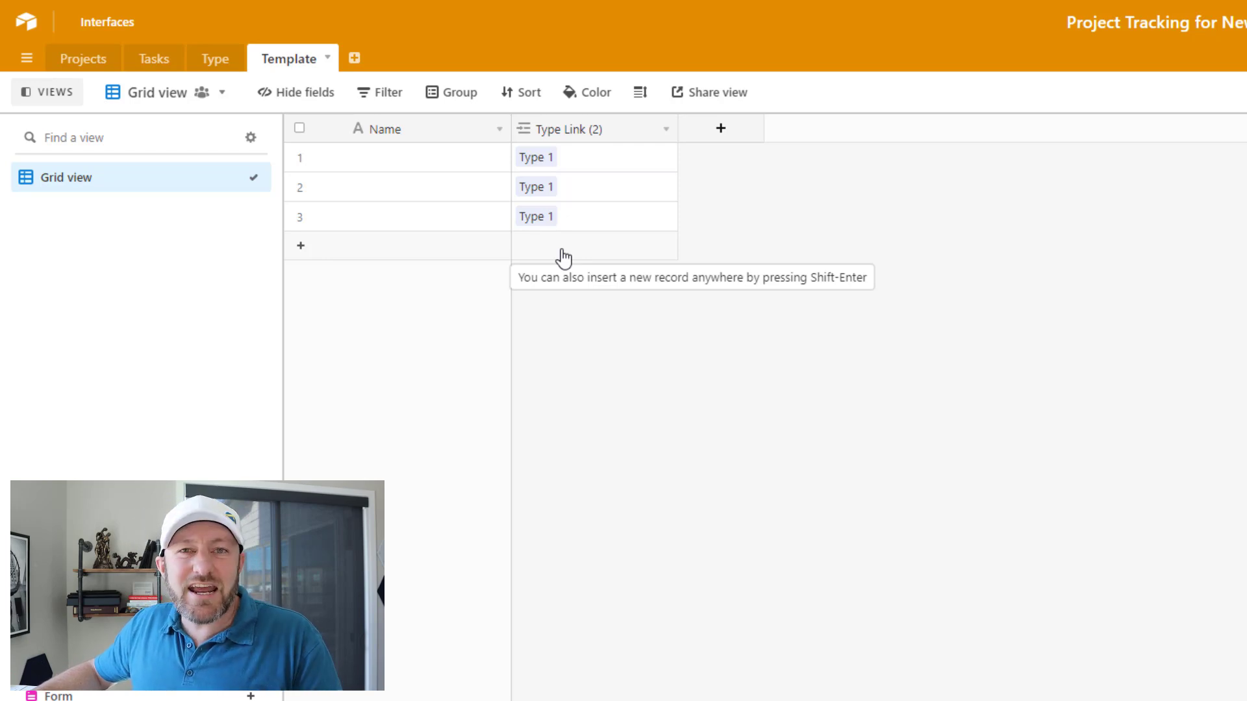
- Name the three Template records Step 1, Step 2 and Step 3
{"action": "left_click", "coordinate": [452, 161]}
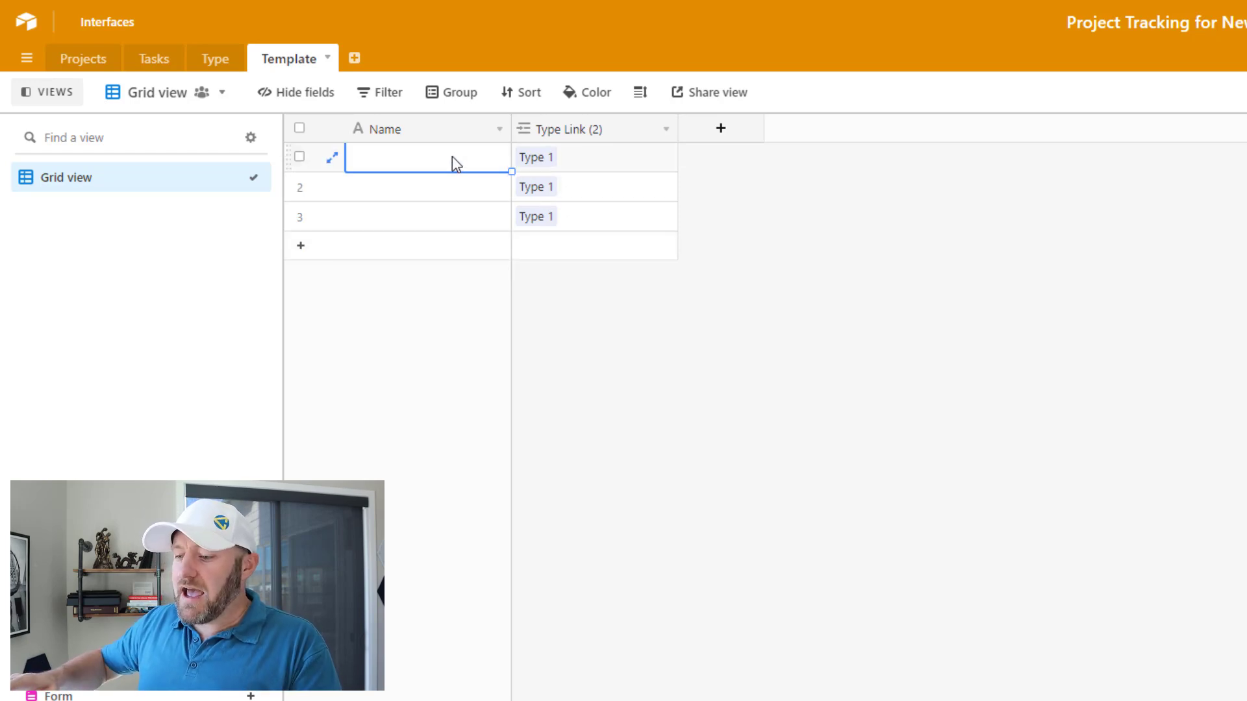
{"action": "type", "text": "Step"}
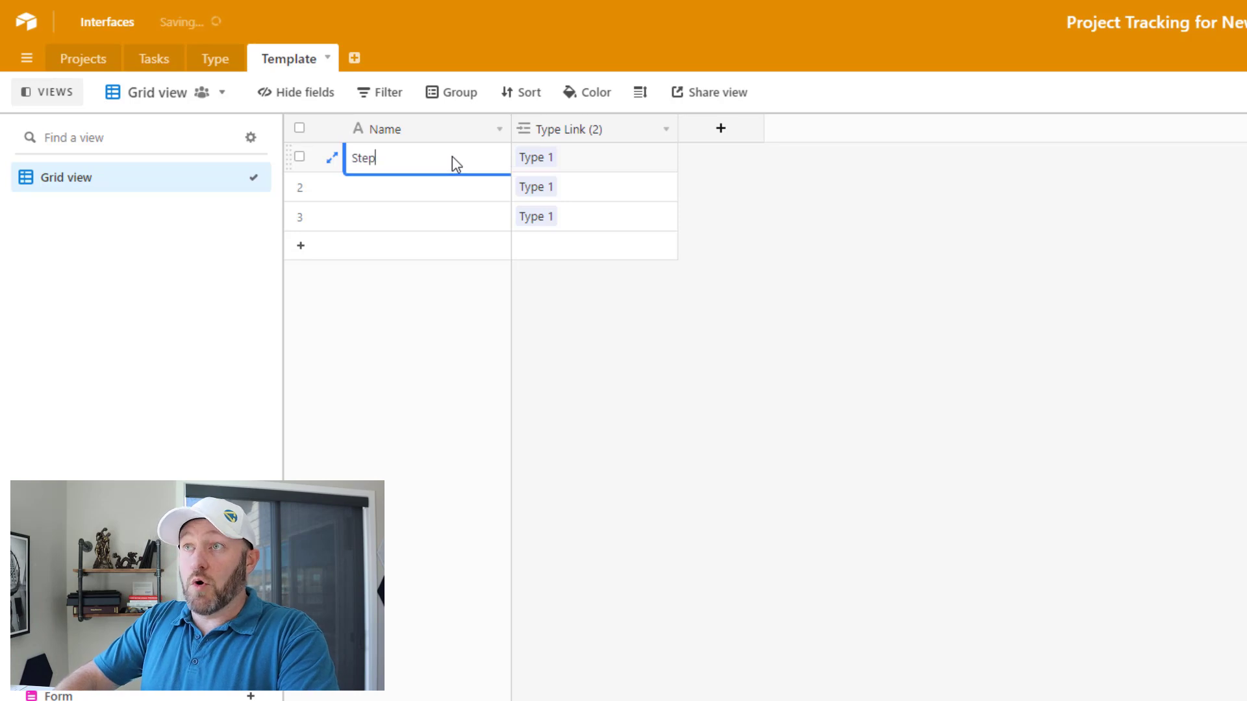
{"action": "type", "text": " 1"}
{"action": "key", "text": "Return"}
{"action": "type", "text": "SAtep"}
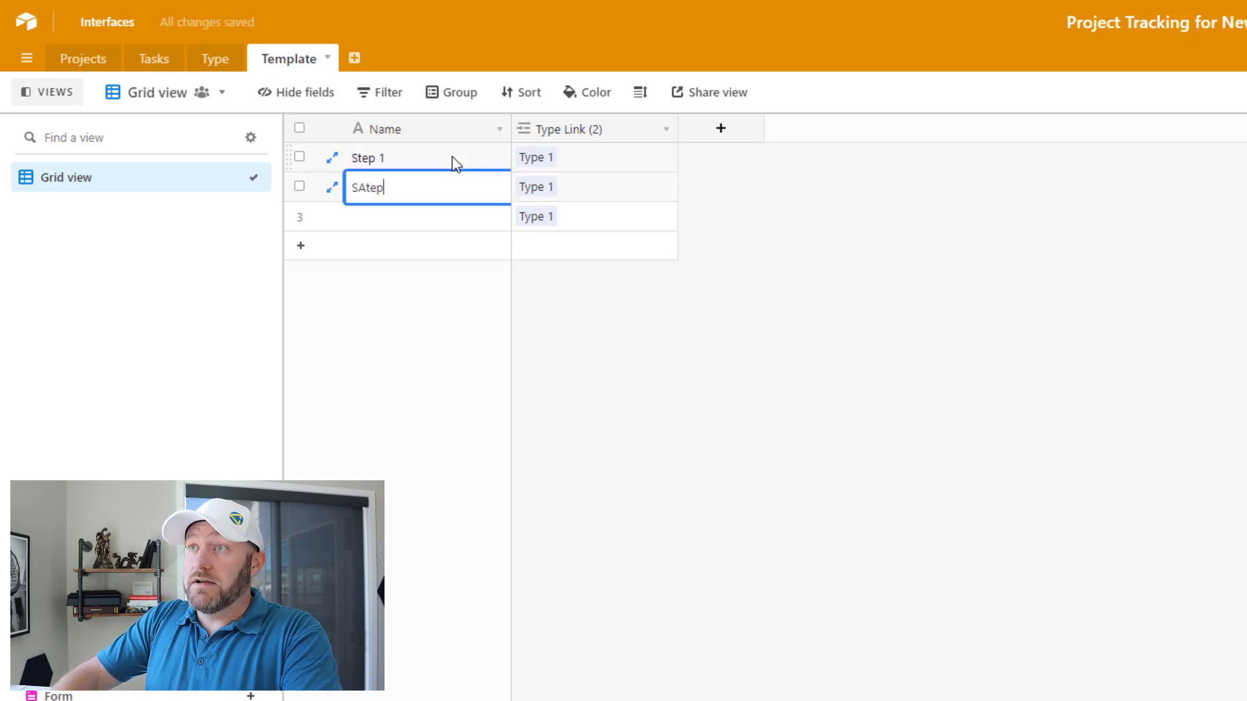
{"action": "type", "text": " 2"}
{"action": "key", "text": "Return"}
{"action": "type", "text": "Step 3"}
{"action": "key", "text": "Tab"}
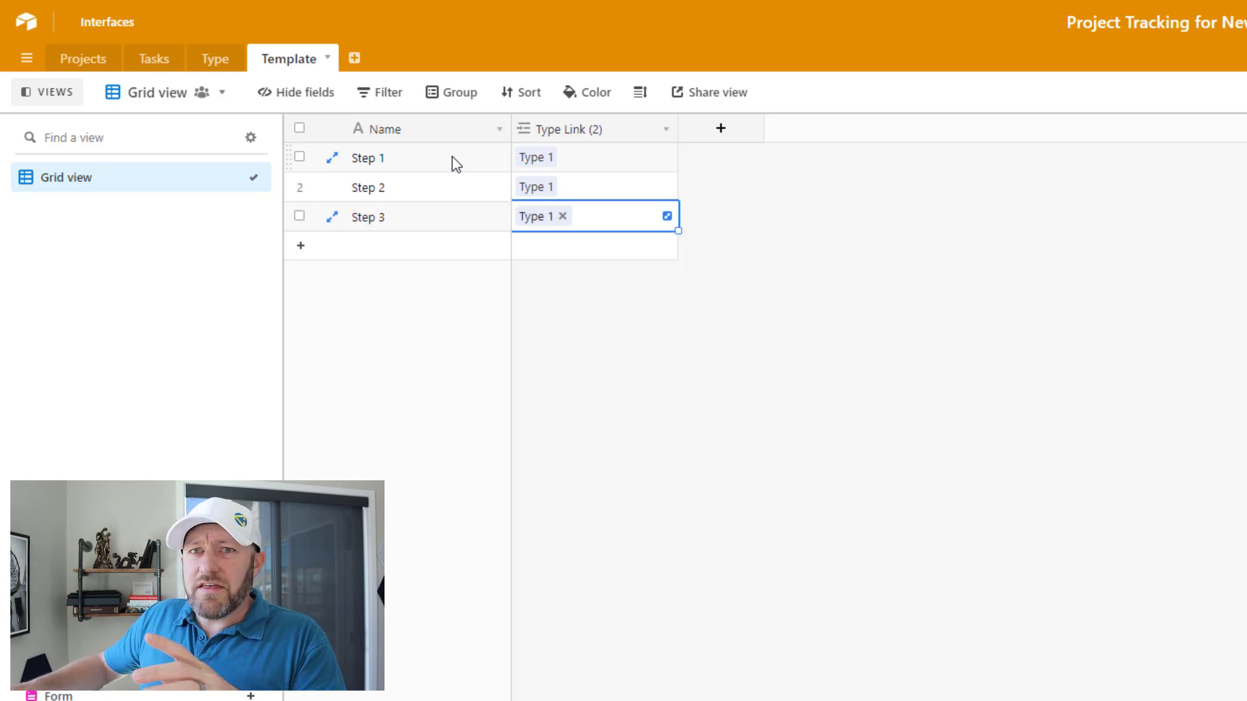
- Add two unnamed records to the Template table, linking one to Type 2 and the other to Type 3
{"action": "left_click_drag", "start_coordinate": [452, 157], "coordinate": [445, 229]}
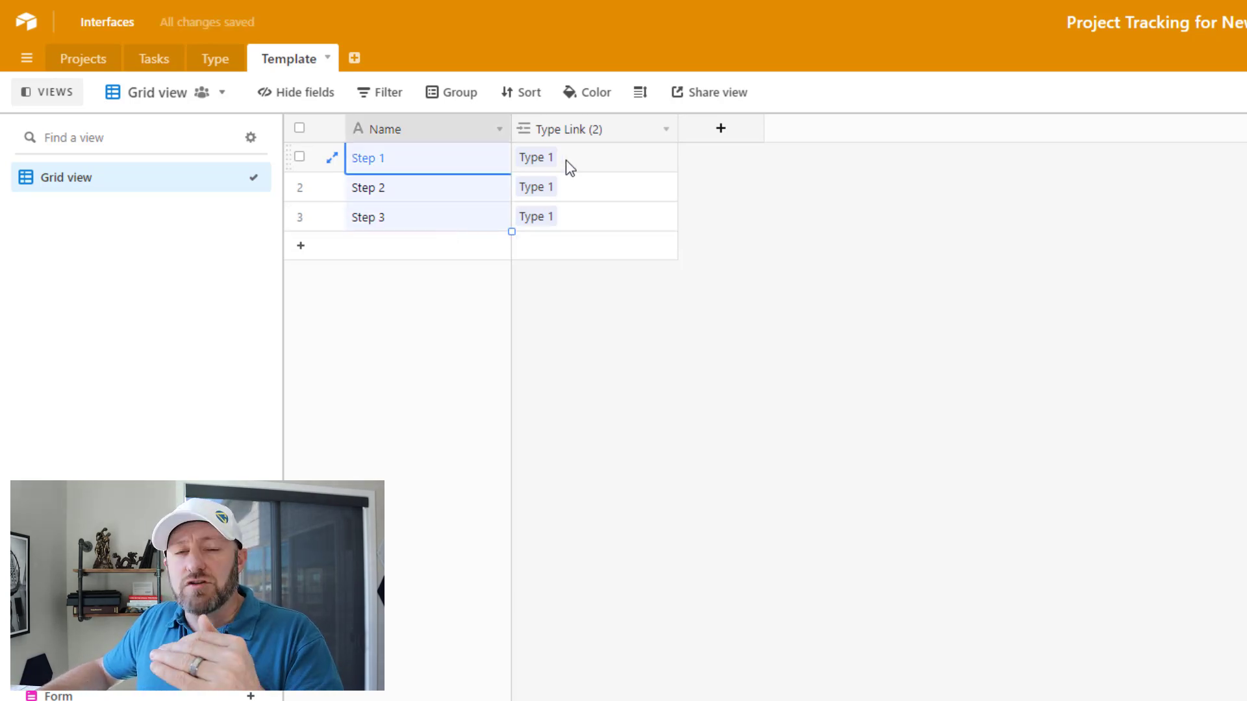
{"action": "left_click_drag", "start_coordinate": [566, 160], "coordinate": [576, 227]}
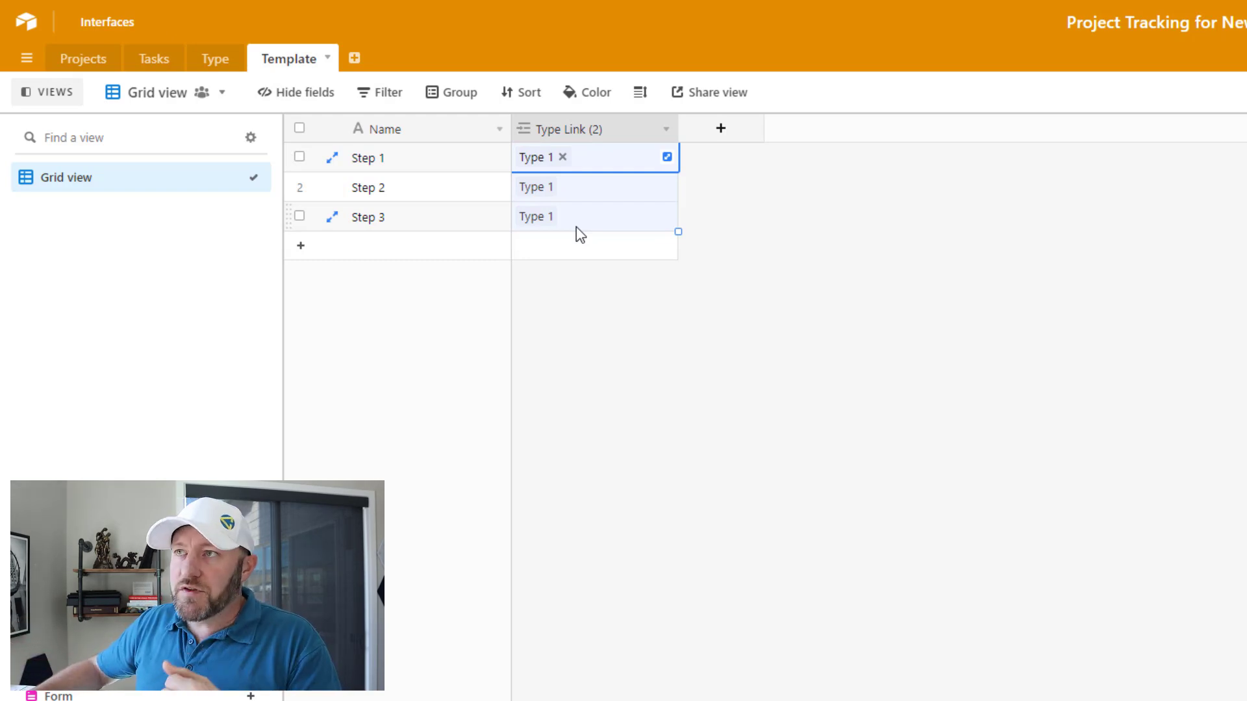
{"action": "left_click", "coordinate": [557, 262]}
{"action": "left_click", "coordinate": [553, 256]}
{"action": "left_click", "coordinate": [532, 256]}
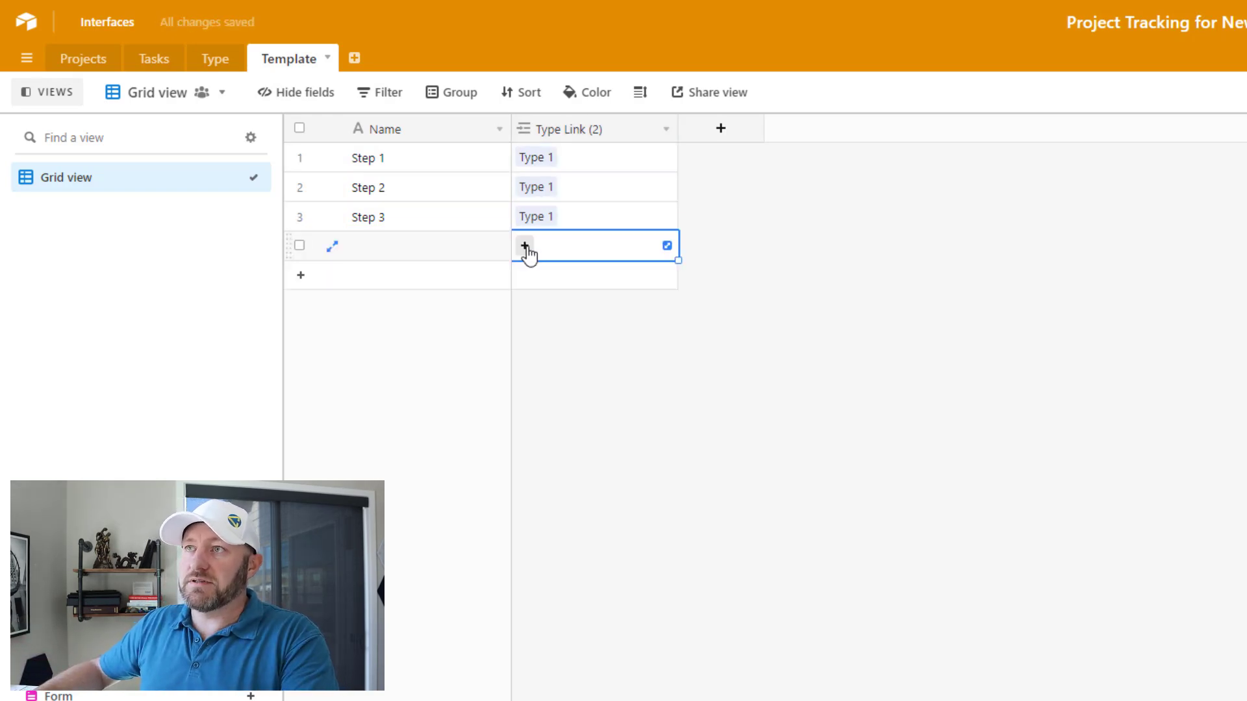
{"action": "left_click", "coordinate": [523, 247]}
{"action": "left_click", "coordinate": [393, 202]}
{"action": "left_click", "coordinate": [540, 288]}
{"action": "left_click", "coordinate": [533, 286]}
{"action": "left_click", "coordinate": [519, 285]}
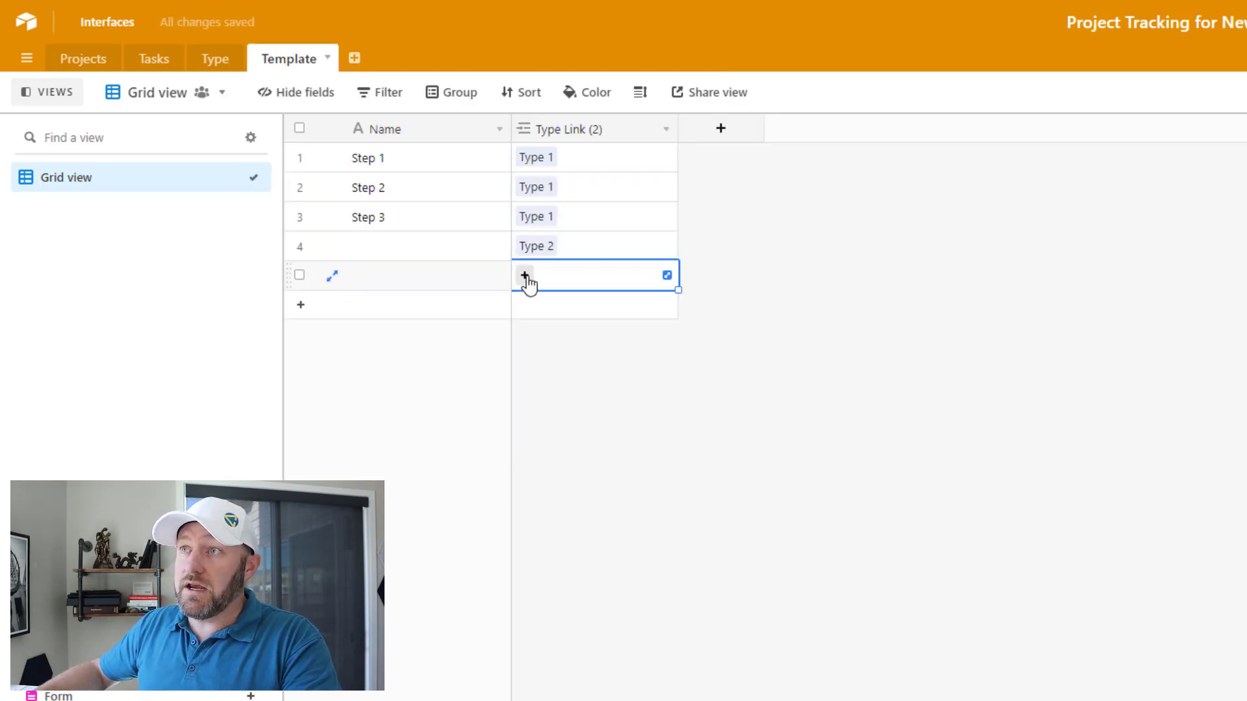
{"action": "left_click", "coordinate": [524, 275]}
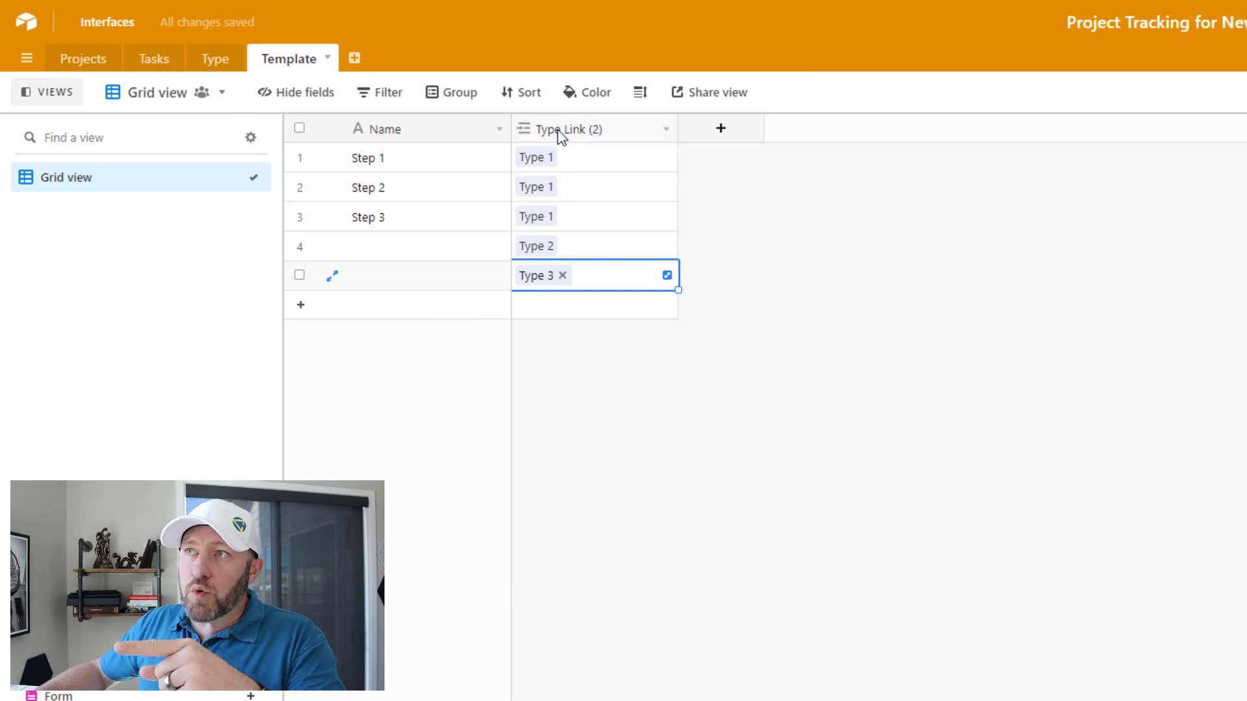
- Group the Template table's records by the Type Link (2) field
{"action": "right_click", "coordinate": [560, 133]}
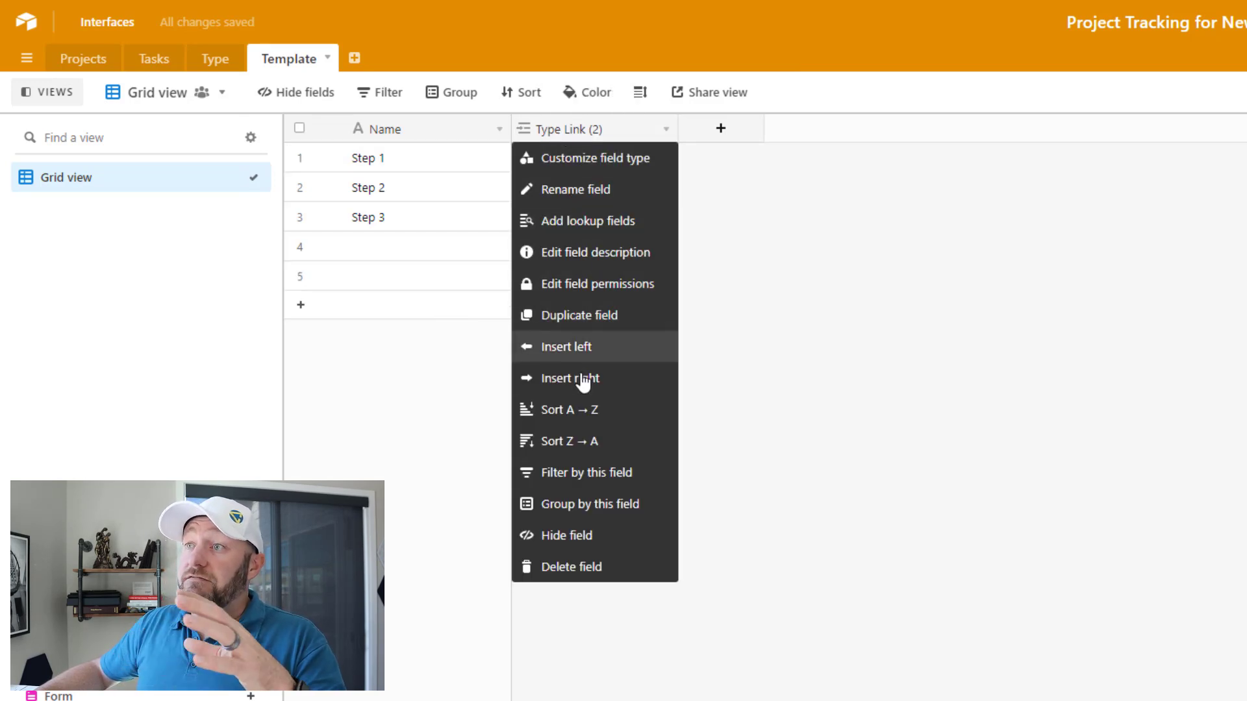
{"action": "left_click", "coordinate": [578, 505]}
{"action": "left_click", "coordinate": [739, 423]}
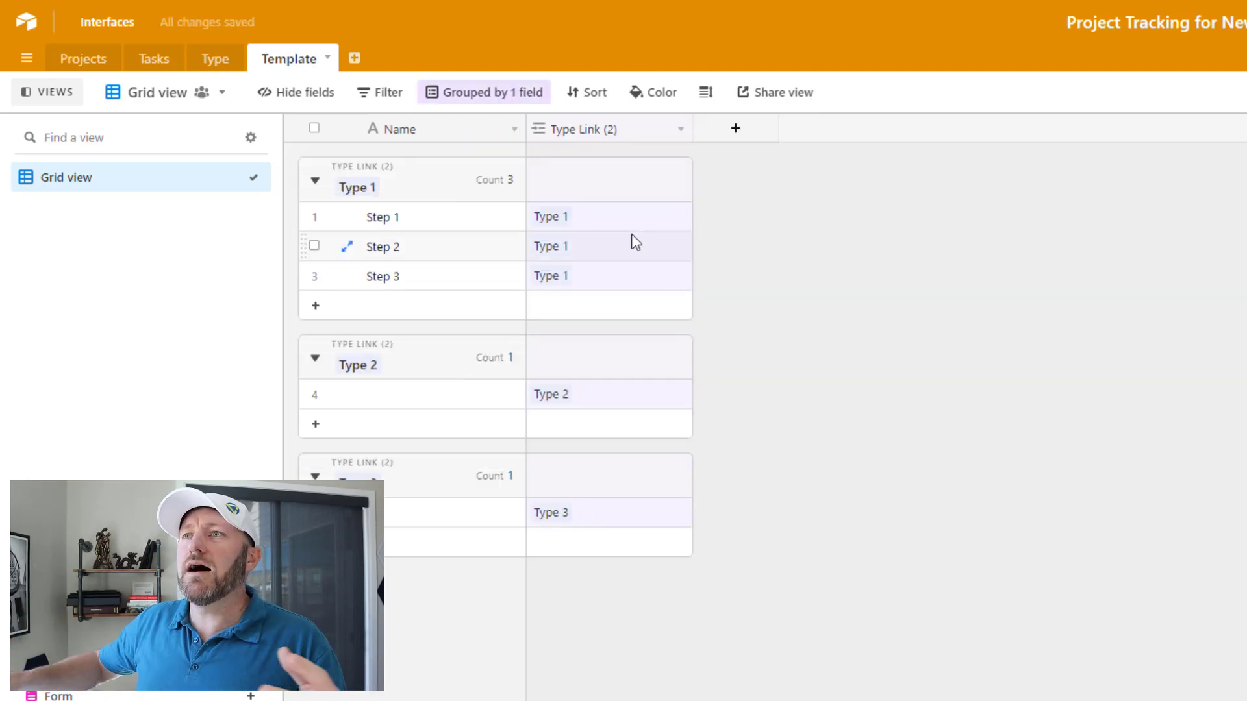
- Name the record in the Type 2 group Step 45
{"action": "left_click_drag", "start_coordinate": [489, 224], "coordinate": [493, 290]}
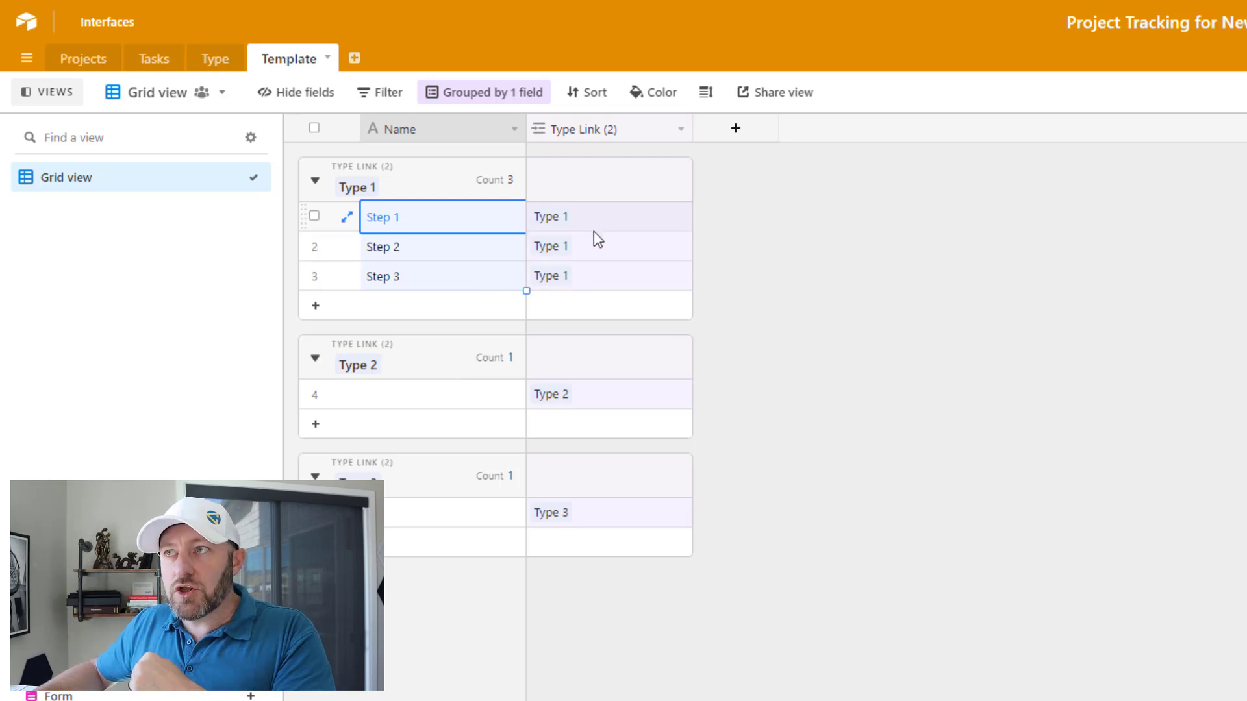
{"action": "left_click", "coordinate": [494, 388]}
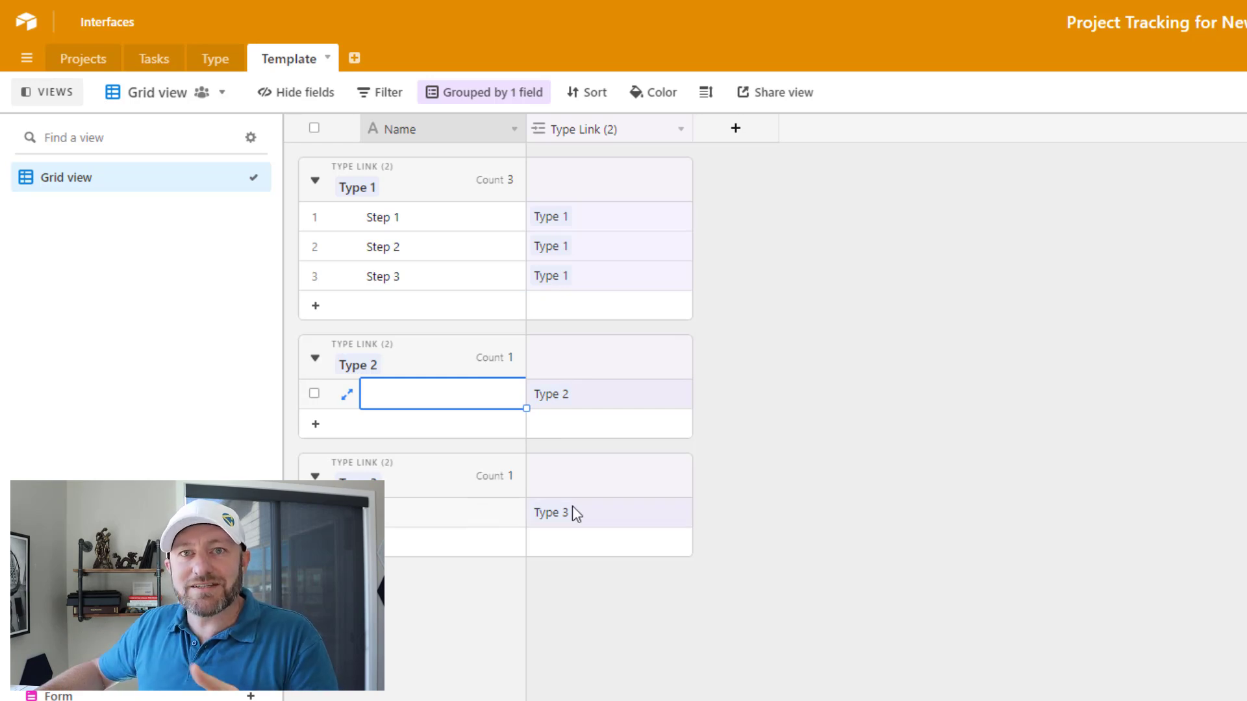
{"action": "type", "text": "Step 45"}
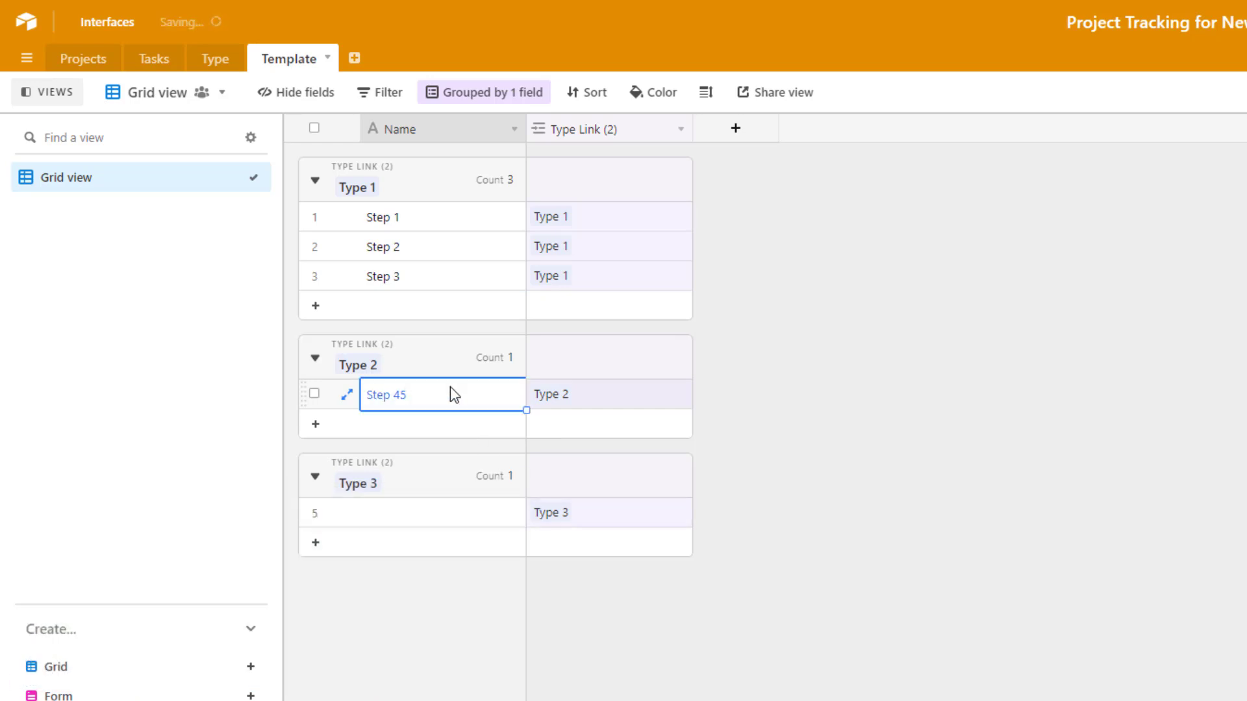
- Add two more records named Step 46 and Step 47 to the Type 2 group of the Template table
{"action": "key", "text": "shift+Return"}
{"action": "type", "text": "Step 46"}
{"action": "key", "text": "shift+Return"}
{"action": "type", "text": "Step 47"}
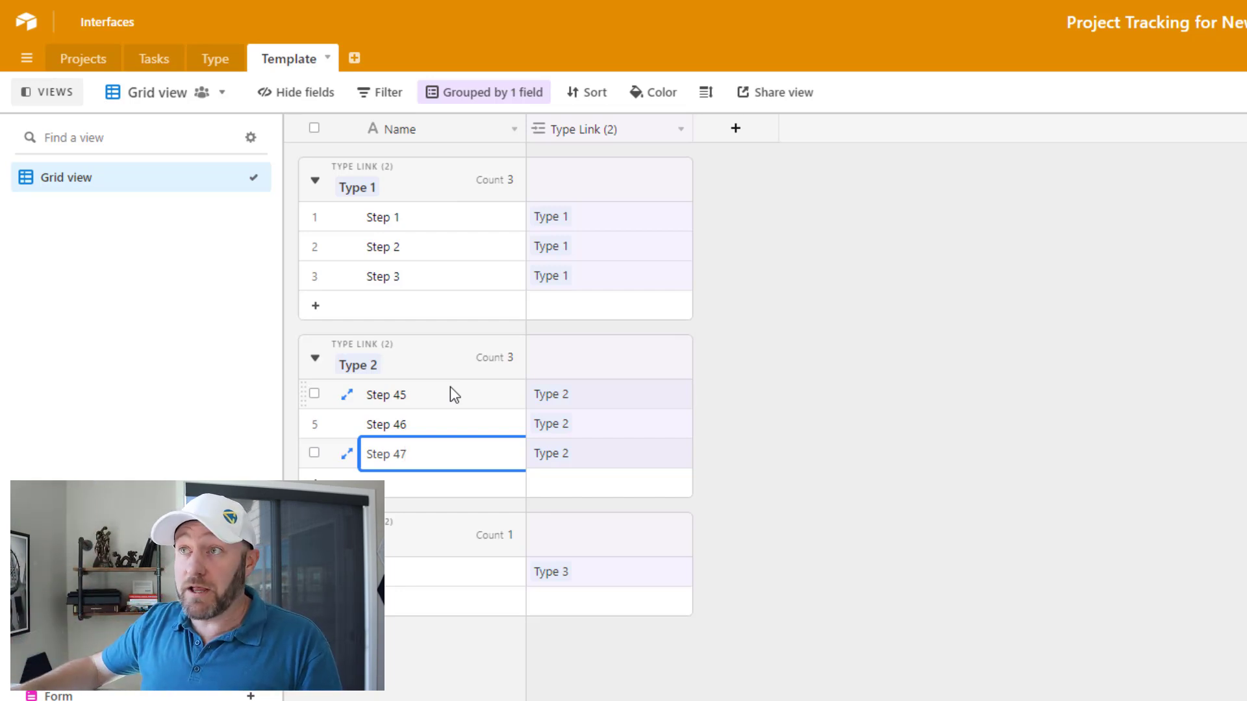
{"action": "left_click", "coordinate": [453, 280]}
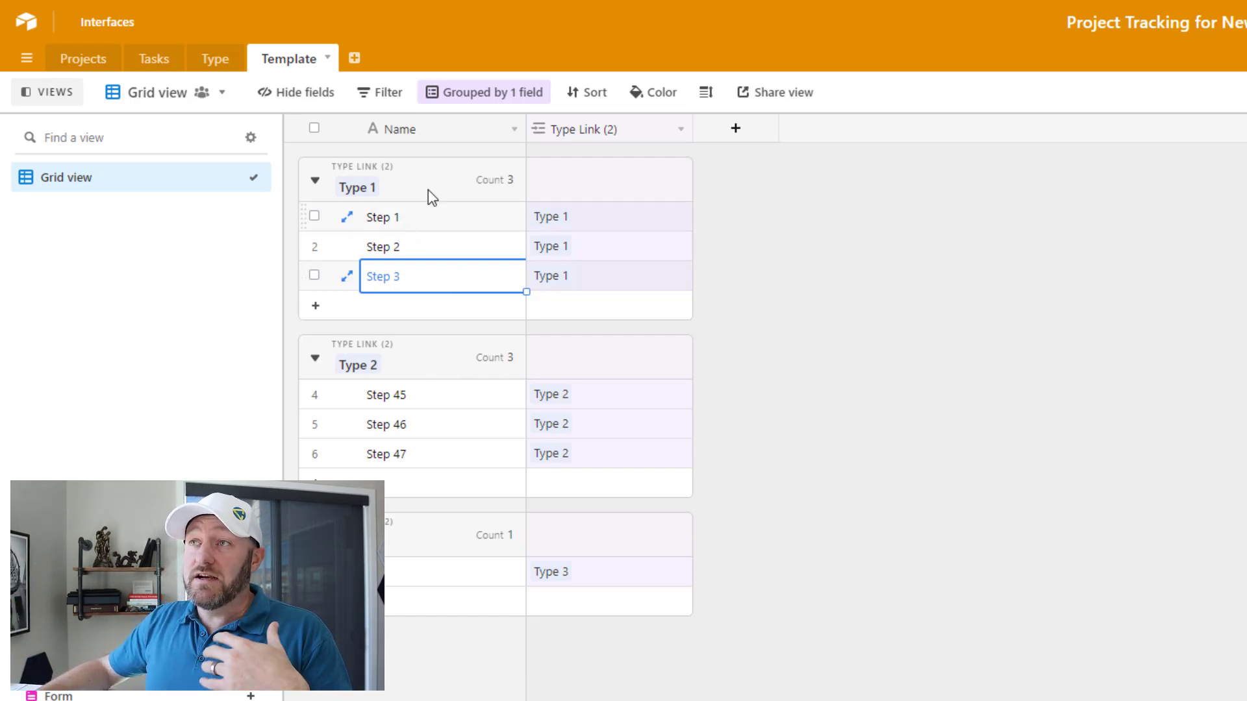
- Narrow the Template table's Name column slightly and rename the field Name (template)
{"action": "left_click_drag", "start_coordinate": [528, 119], "coordinate": [499, 121]}
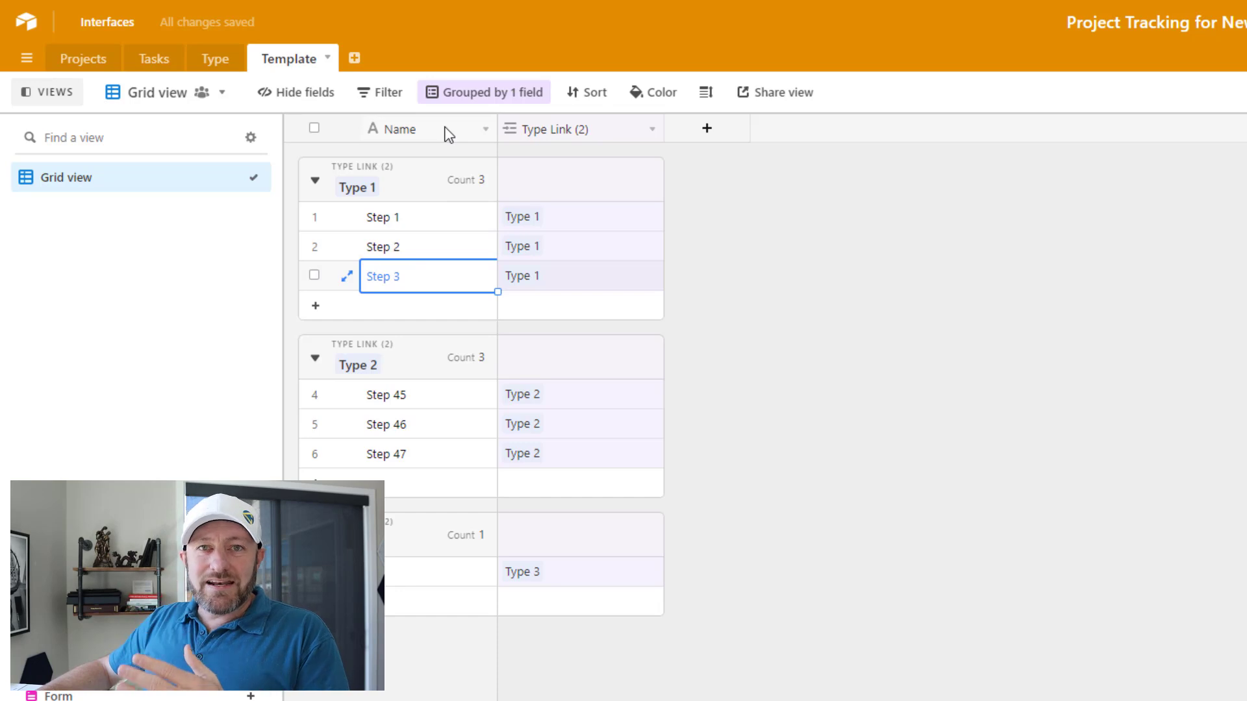
{"action": "key", "text": "Escape"}
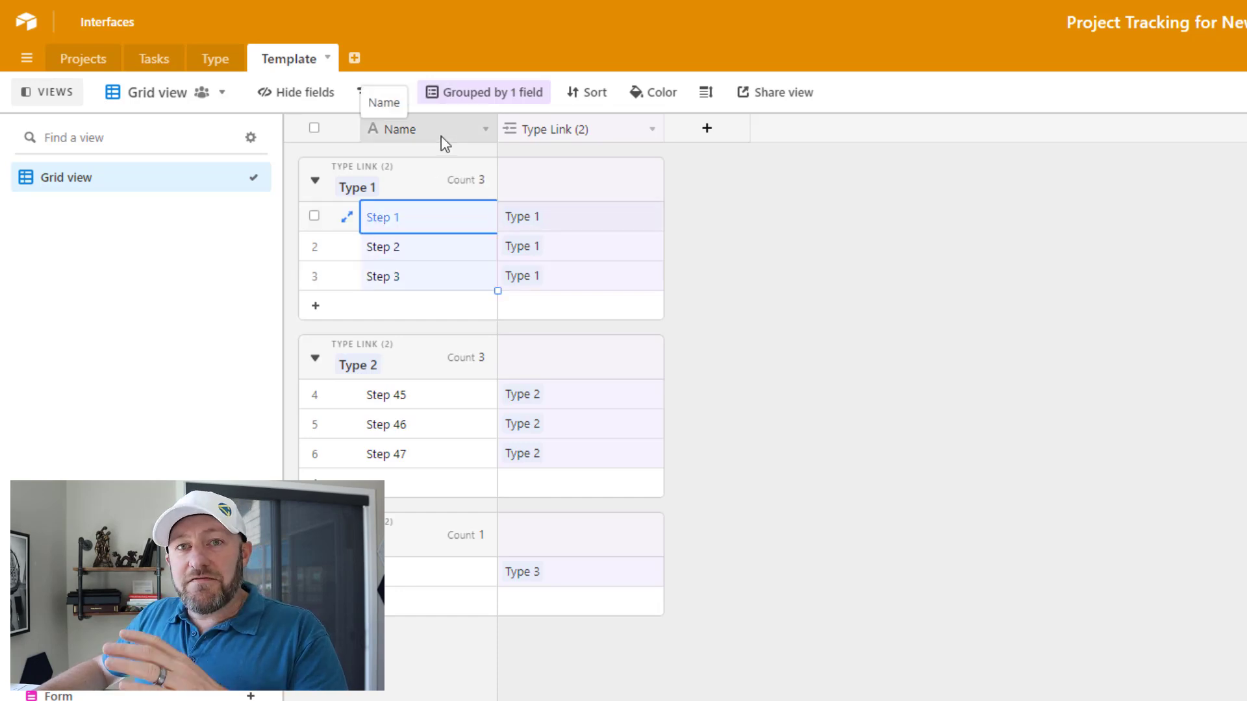
{"action": "double_click", "coordinate": [441, 133]}
{"action": "key", "text": "Right"}
{"action": "type", "text": "(templat)"}
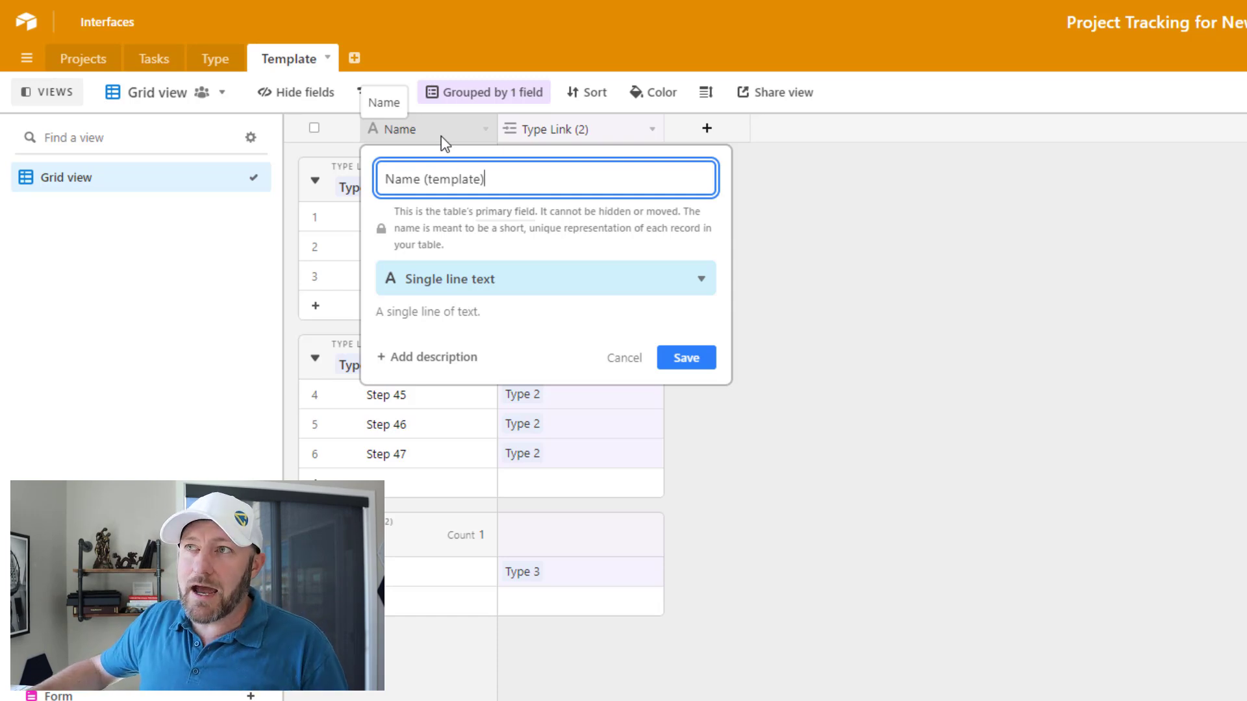
{"action": "left_click", "coordinate": [686, 358]}
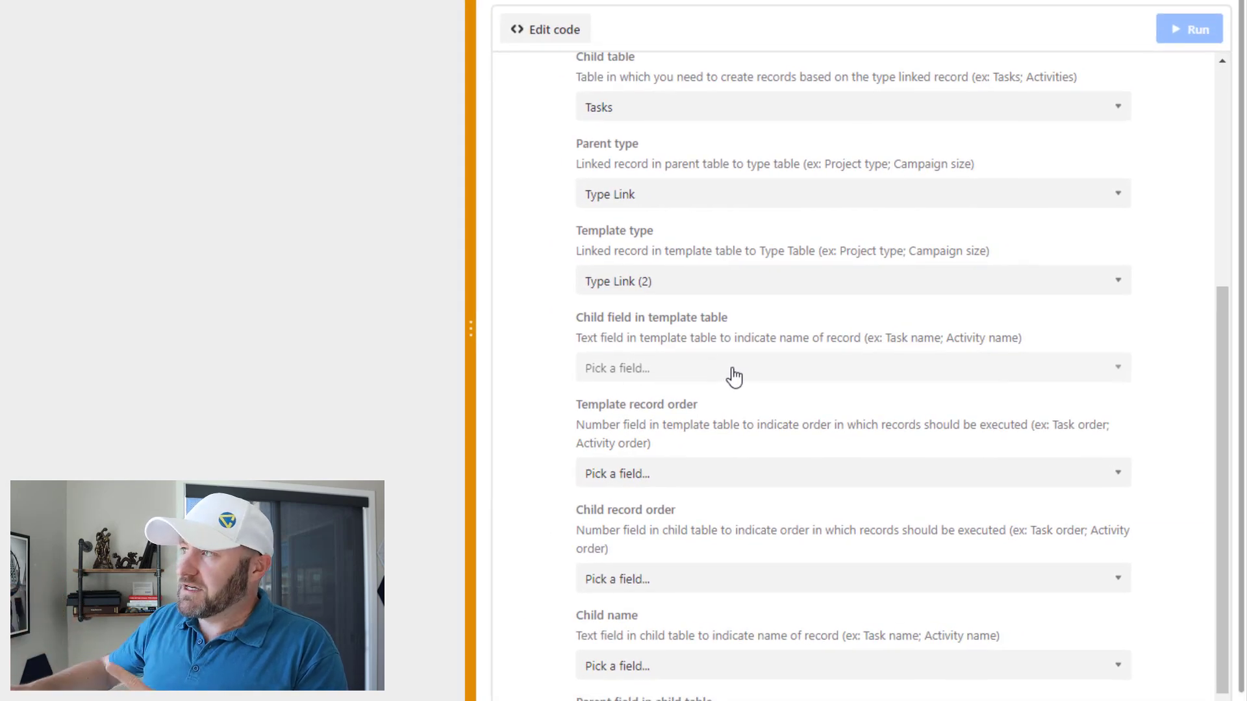
- Set the script's Child field in template table setting to Name (template) and highlight the Template record order description
{"action": "left_click", "coordinate": [735, 377]}
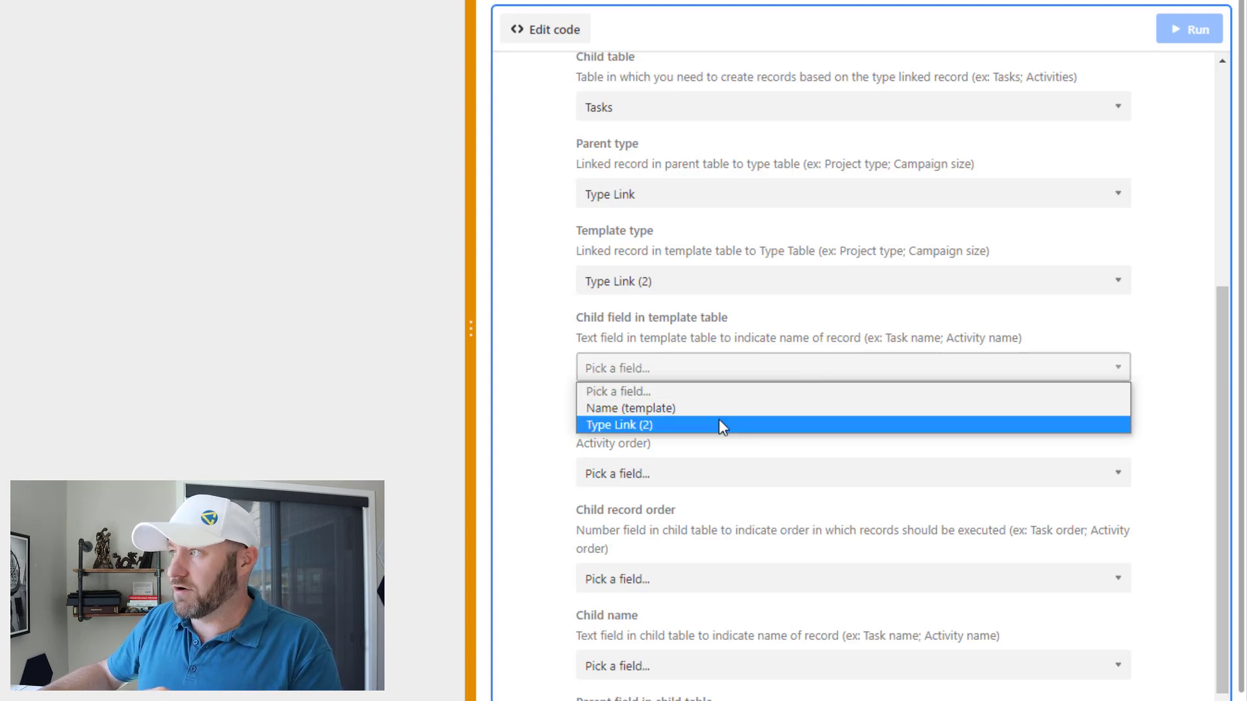
{"action": "left_click", "coordinate": [663, 407]}
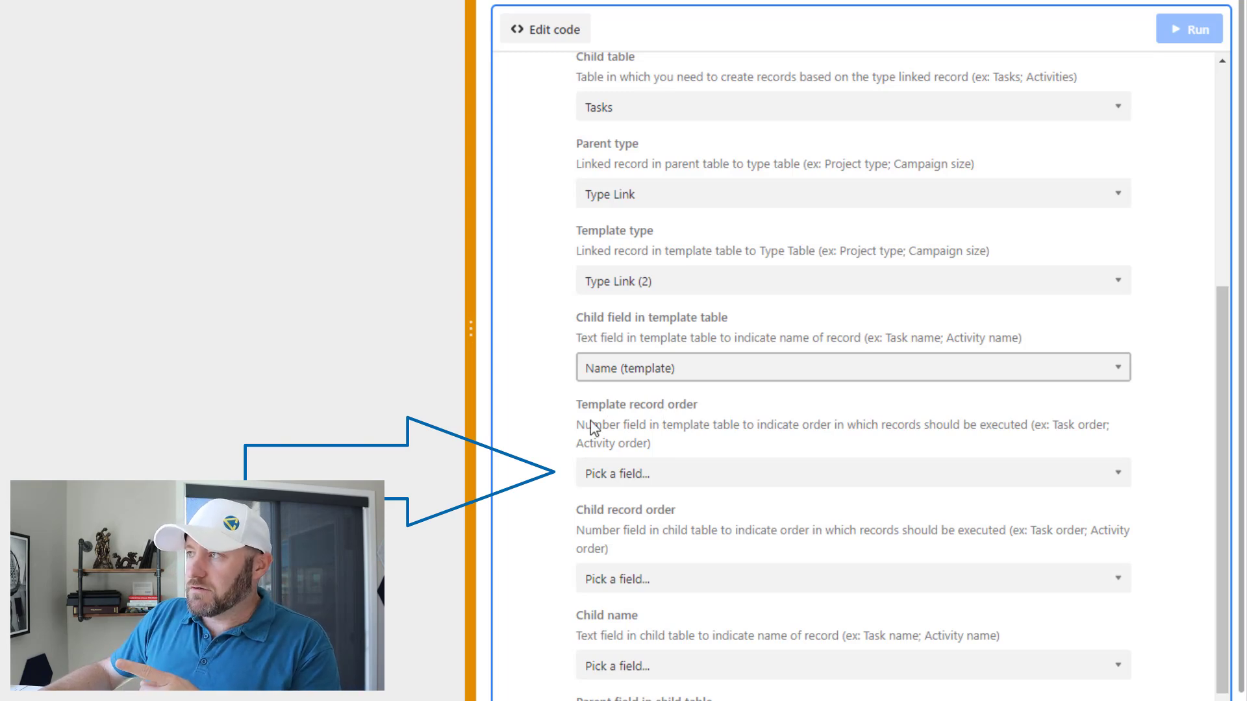
{"action": "left_click_drag", "start_coordinate": [576, 425], "coordinate": [667, 451]}
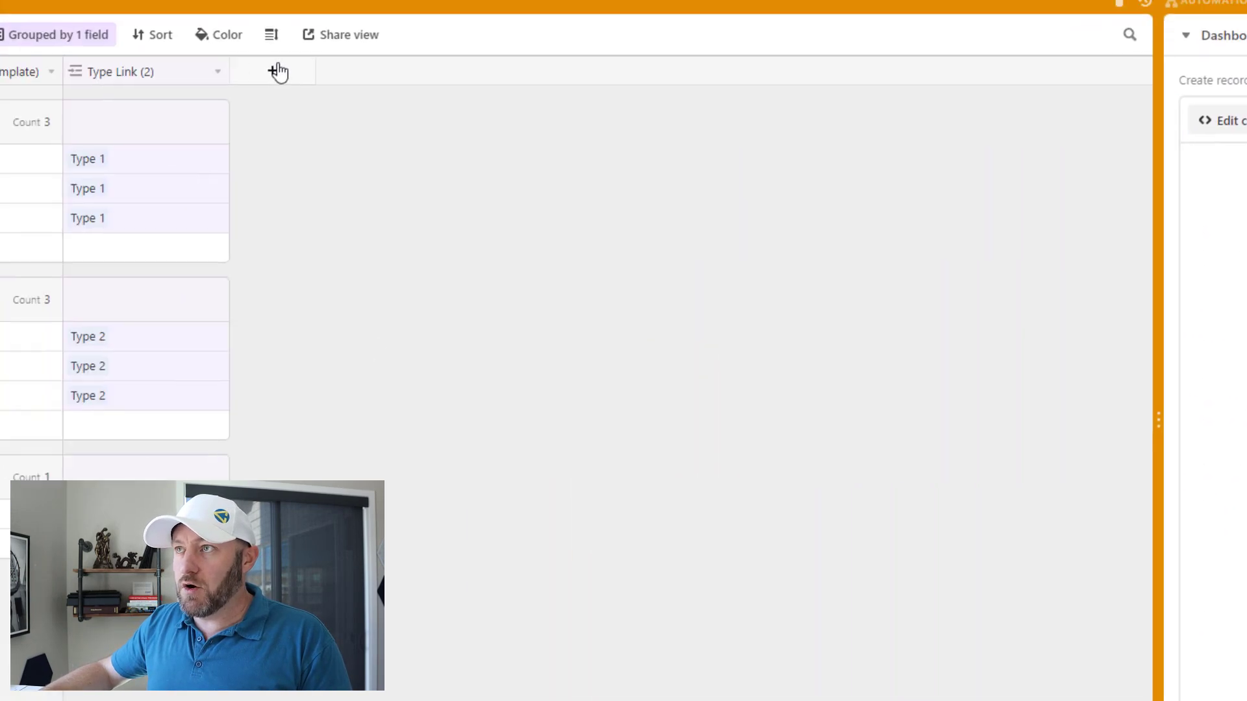
- Add a Number field named Order with the Integer format to the Template table
{"action": "left_click", "coordinate": [278, 72]}
{"action": "type", "text": "Order"}
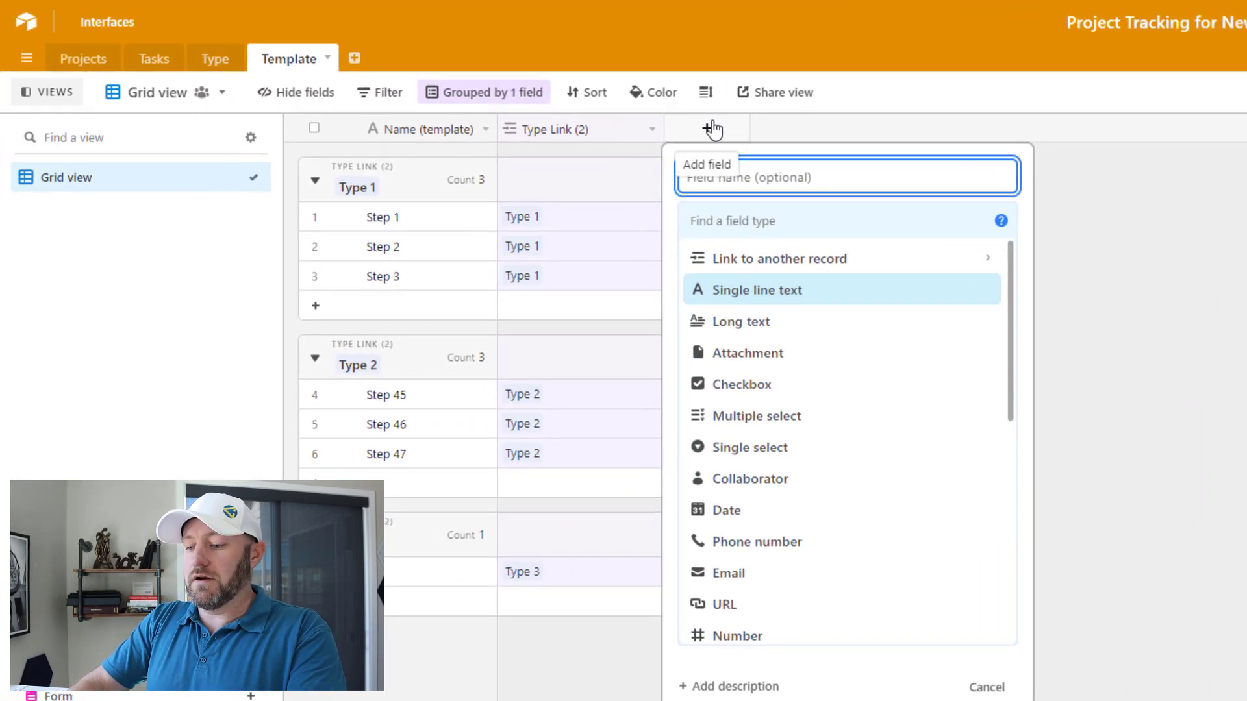
{"action": "key", "text": "Tab"}
{"action": "type", "text": "num"}
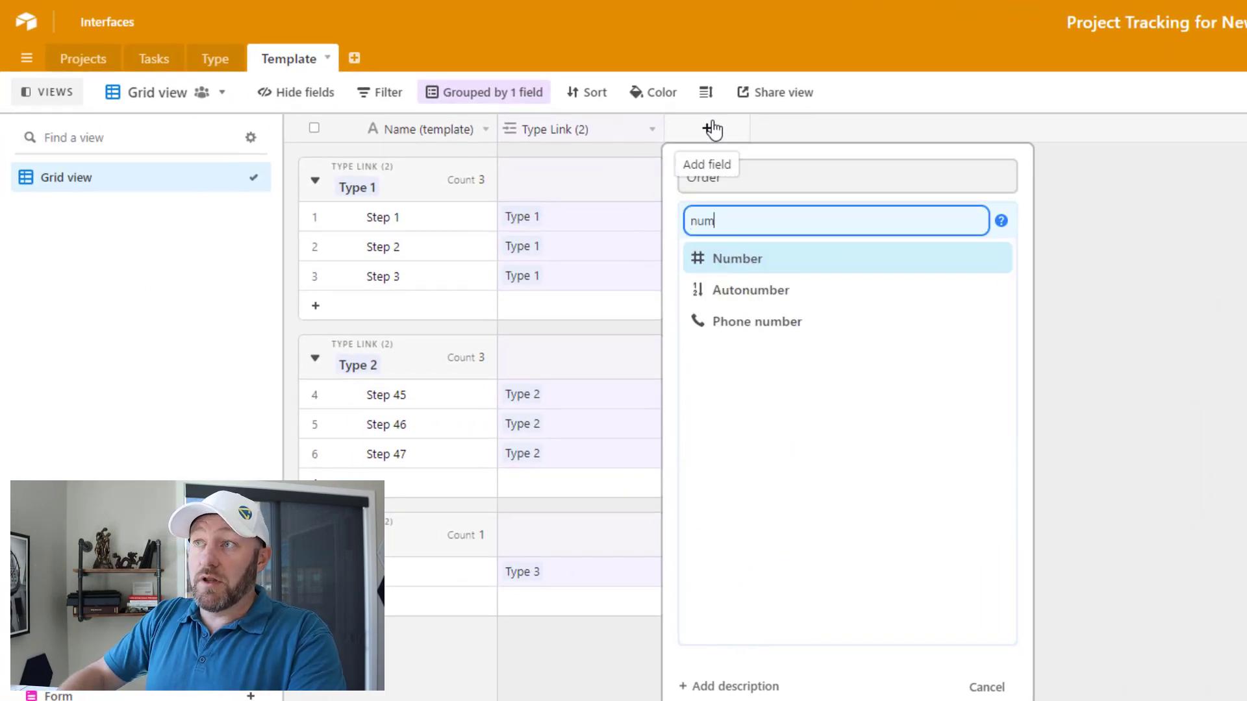
{"action": "left_click", "coordinate": [766, 265]}
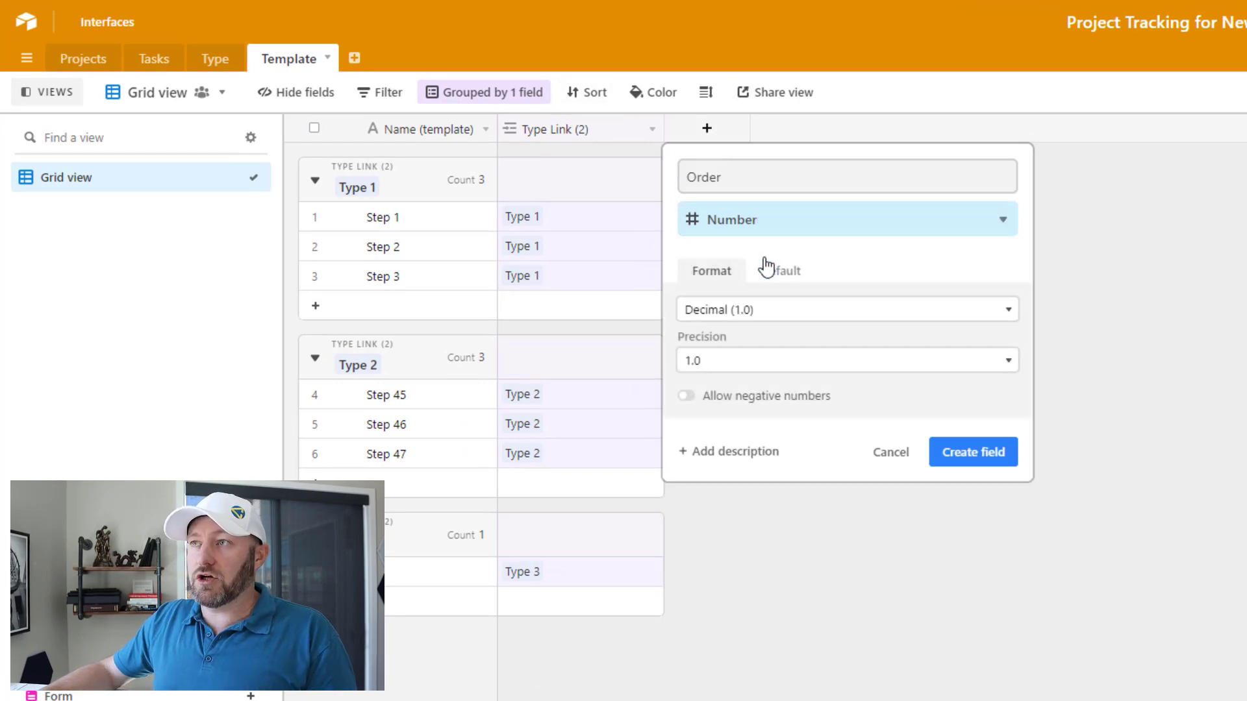
{"action": "left_click", "coordinate": [775, 318]}
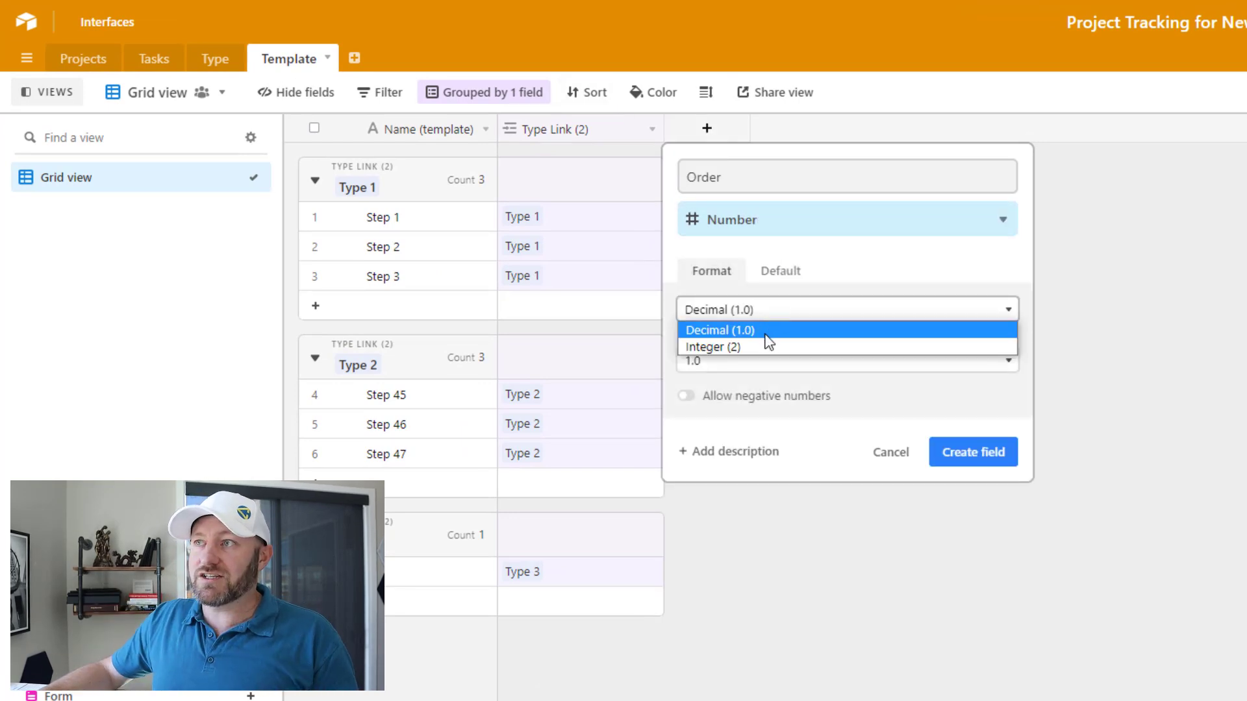
{"action": "left_click", "coordinate": [754, 348]}
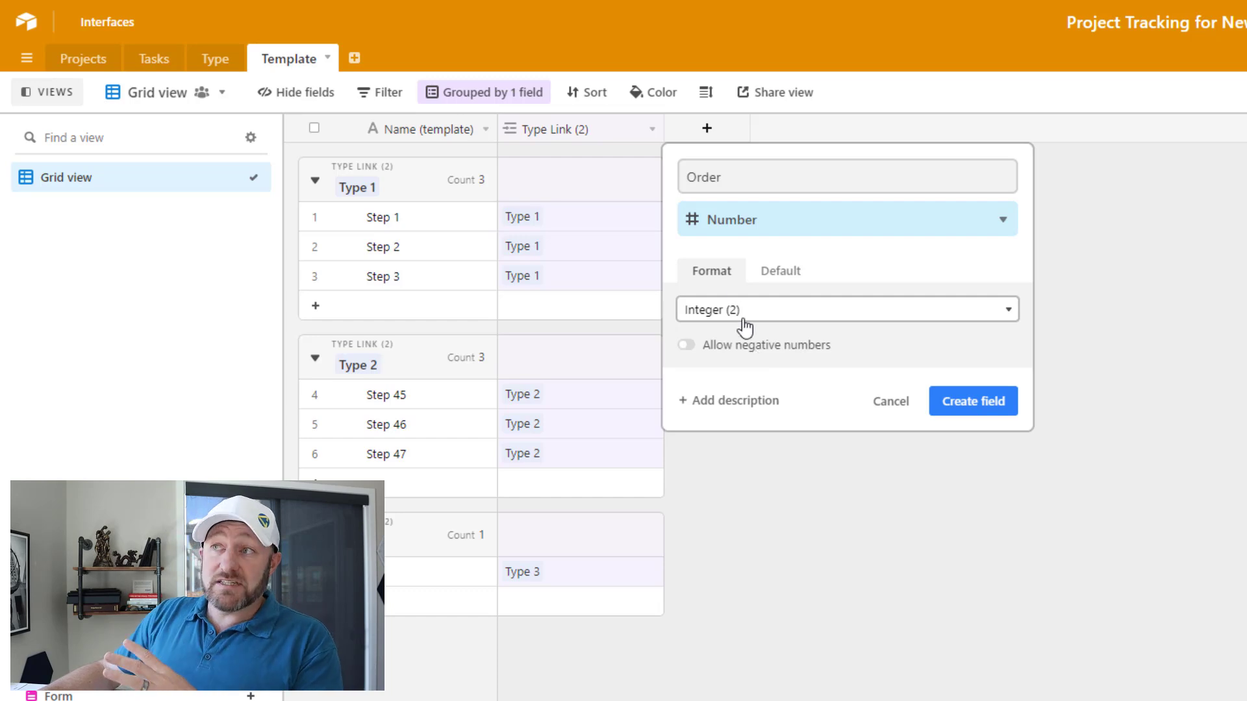
{"action": "left_click", "coordinate": [968, 403]}
- Enter Order values 1, 2 and 3 for Step 1, Step 2 and Step 3 in the Type 1 group
{"action": "left_click", "coordinate": [751, 227]}
{"action": "type", "text": "1"}
{"action": "key", "text": "Return"}
{"action": "type", "text": "2"}
{"action": "key", "text": "Return"}
{"action": "type", "text": "3"}
{"action": "key", "text": "Return"}
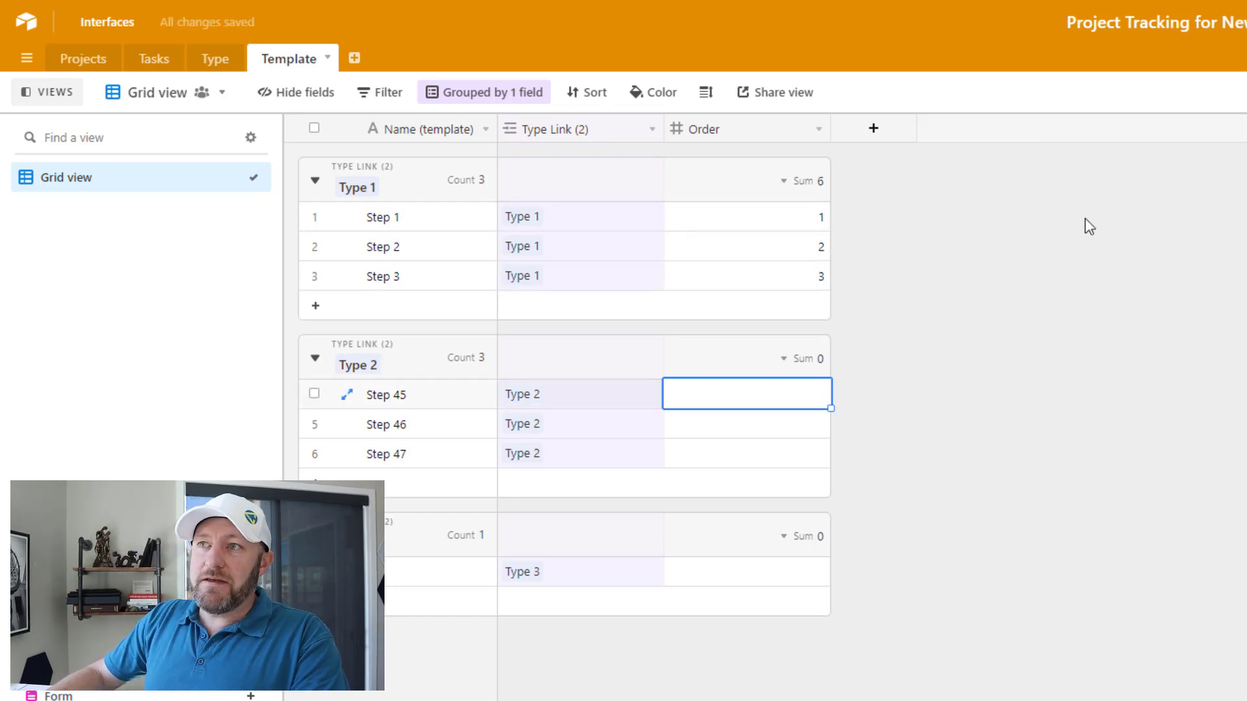
- Enter Order values 2, 1 and 3 for Step 45, Step 46 and Step 47 in the Type 2 group
{"action": "type", "text": "2"}
{"action": "key", "text": "Return"}
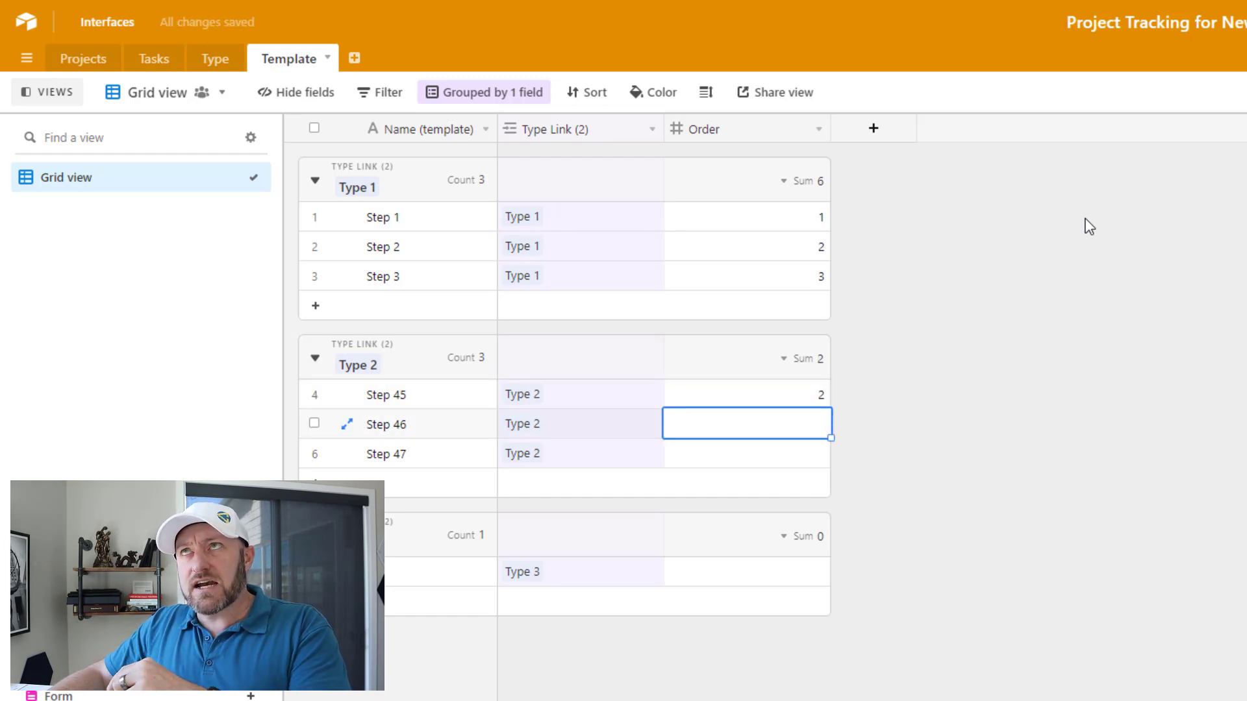
{"action": "type", "text": "1"}
{"action": "key", "text": "Return"}
{"action": "type", "text": "3"}
{"action": "key", "text": "Return"}
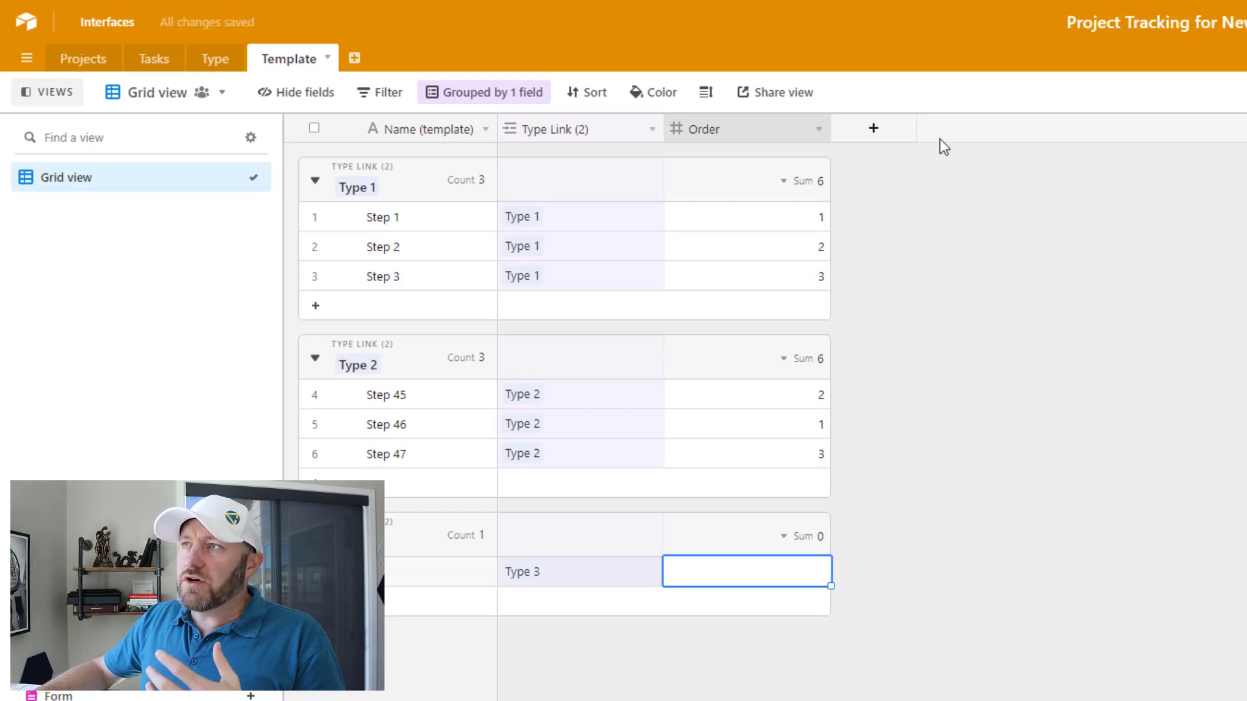
- Narrow the Order column and sort the Template table's records by Order from 1 to 9
{"action": "left_click_drag", "start_coordinate": [830, 129], "coordinate": [789, 120]}
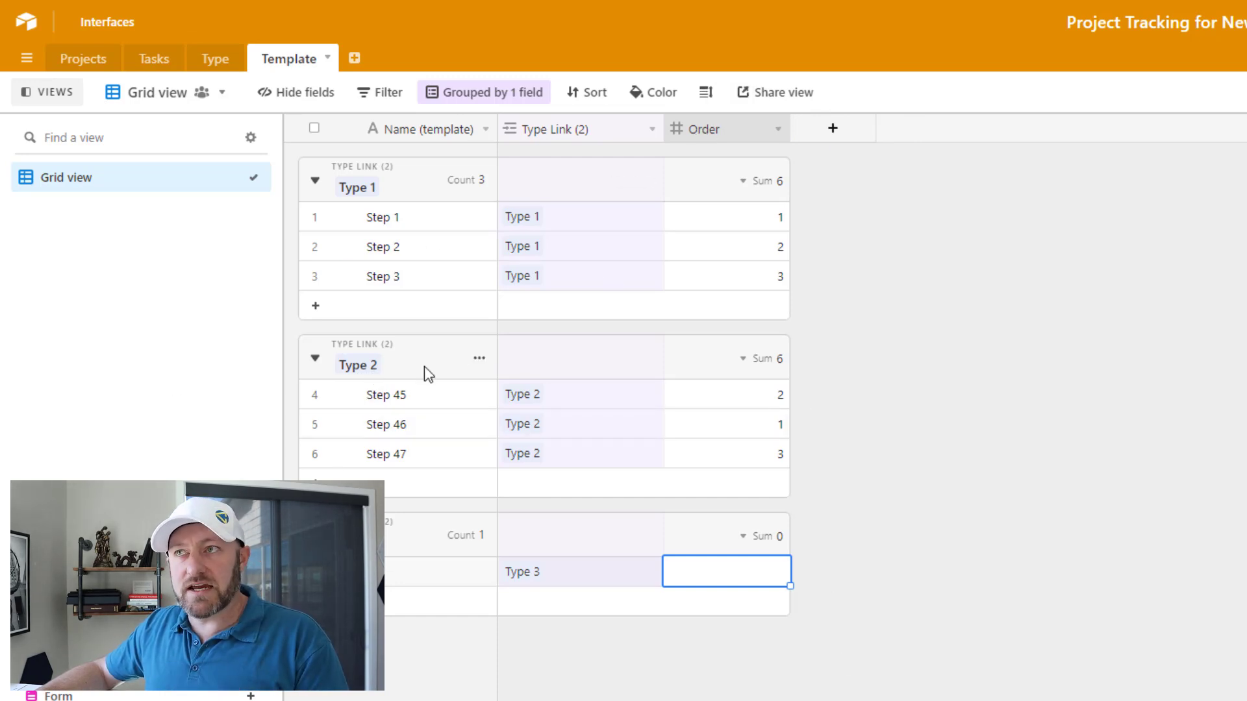
{"action": "right_click", "coordinate": [747, 131]}
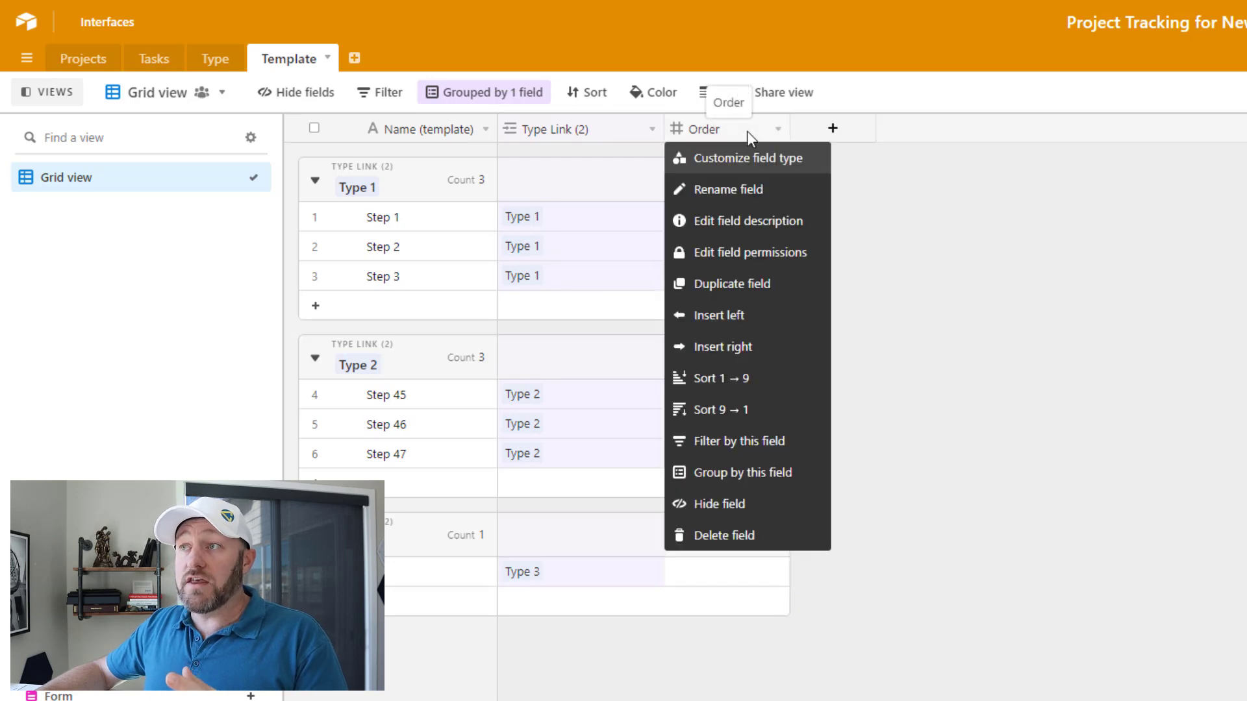
{"action": "left_click", "coordinate": [731, 384]}
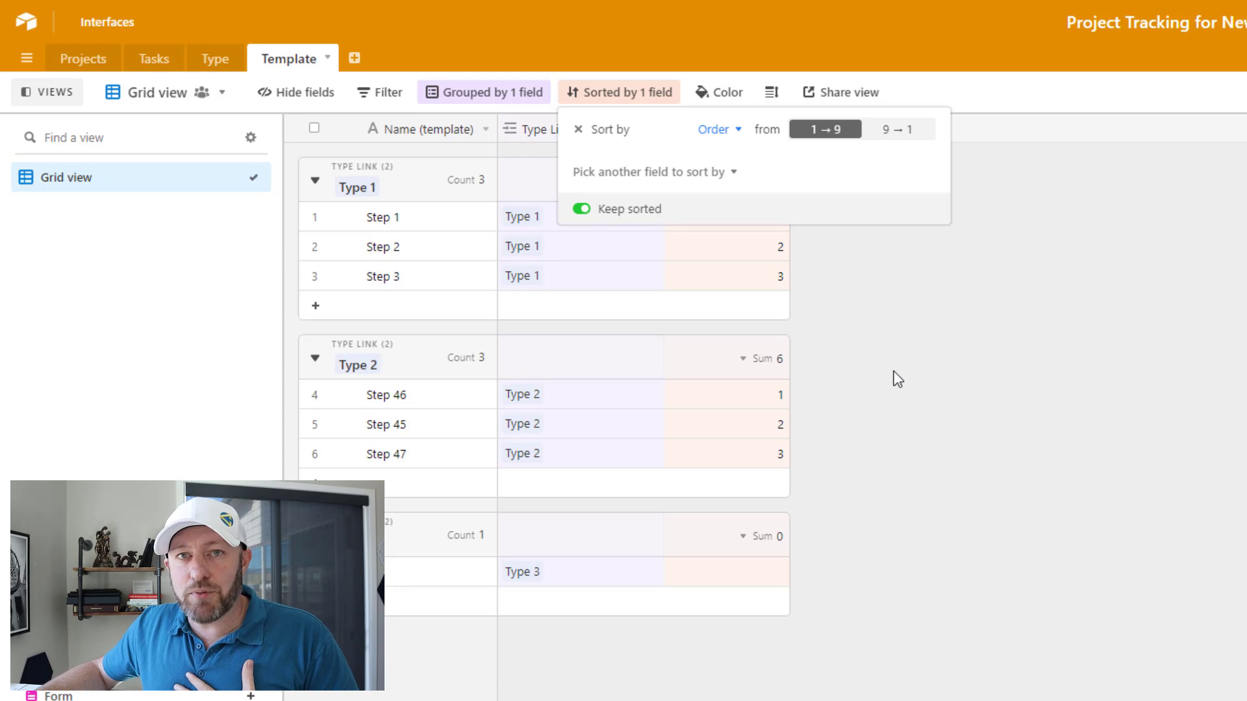
{"action": "left_click", "coordinate": [899, 379]}
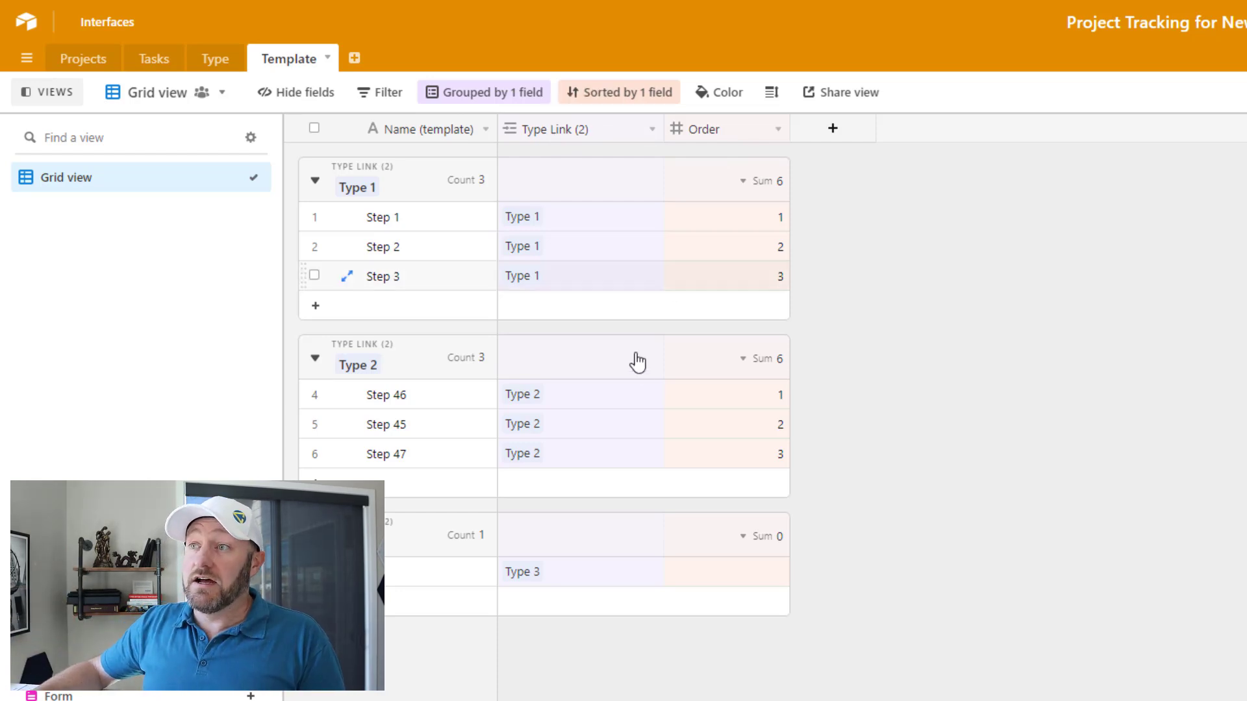
{"action": "left_click", "coordinate": [591, 388]}
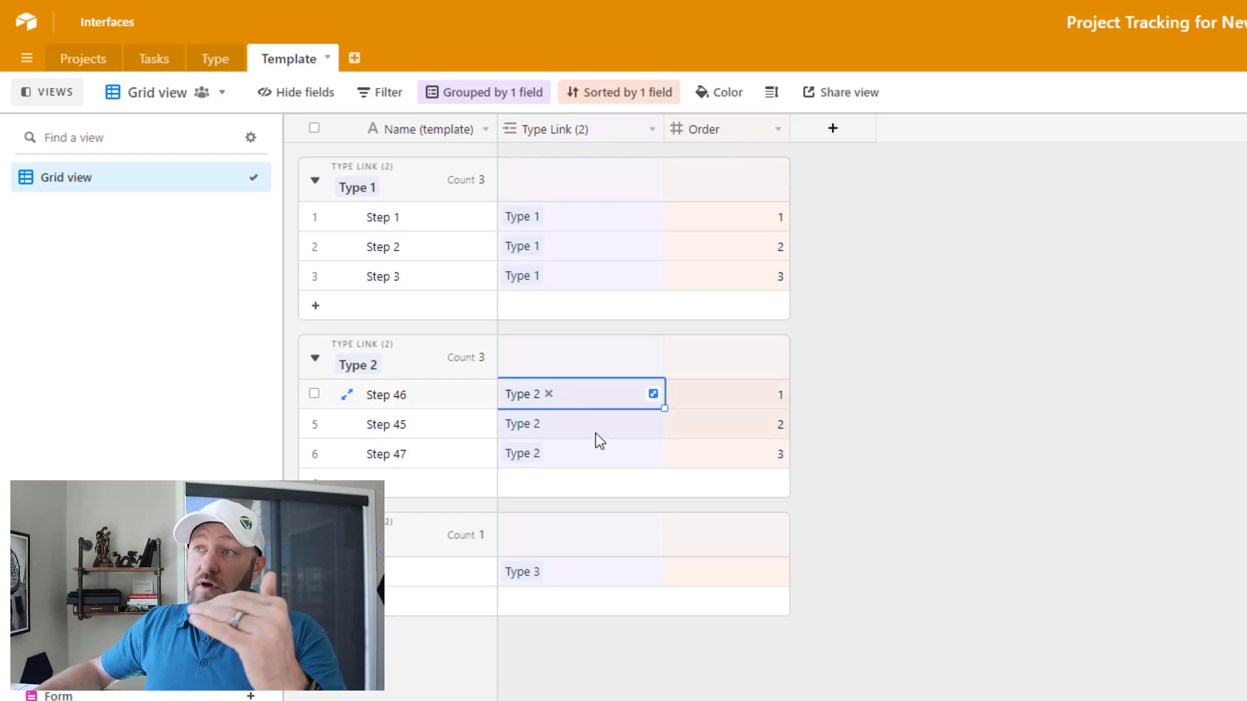
{"action": "left_click", "coordinate": [711, 395]}
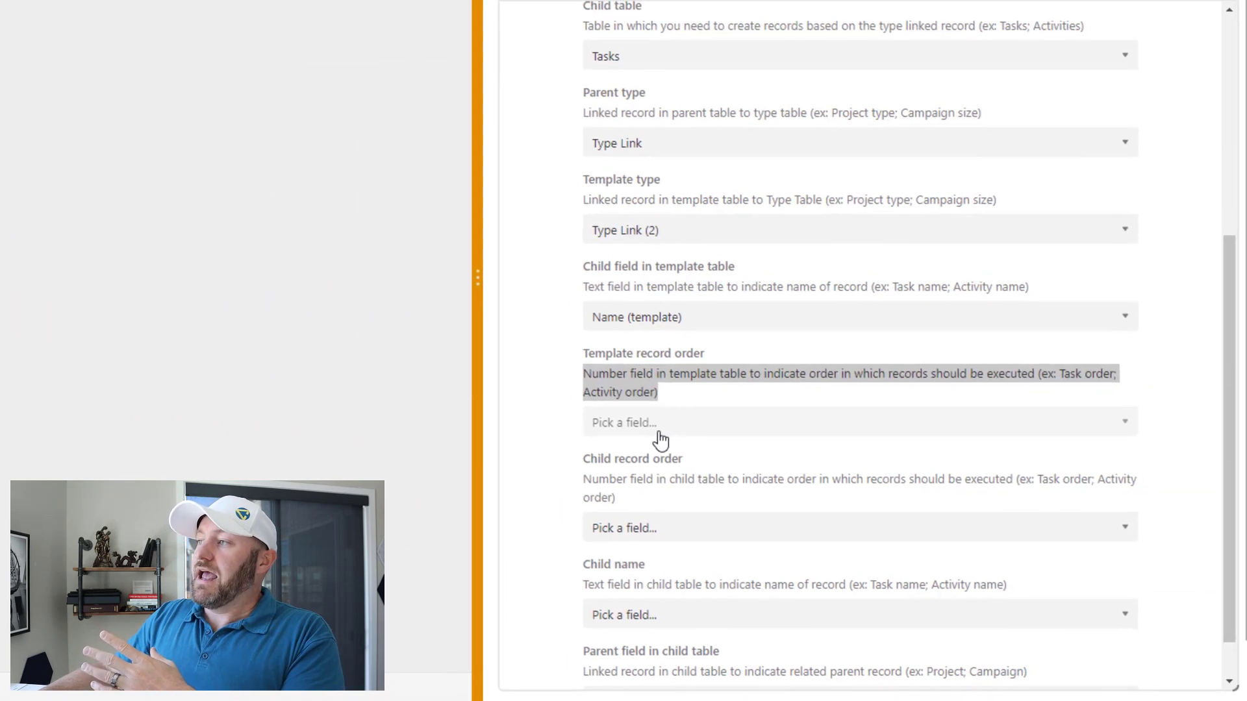
- Set the script's Template record order setting to the Order field
{"action": "left_click", "coordinate": [902, 476]}
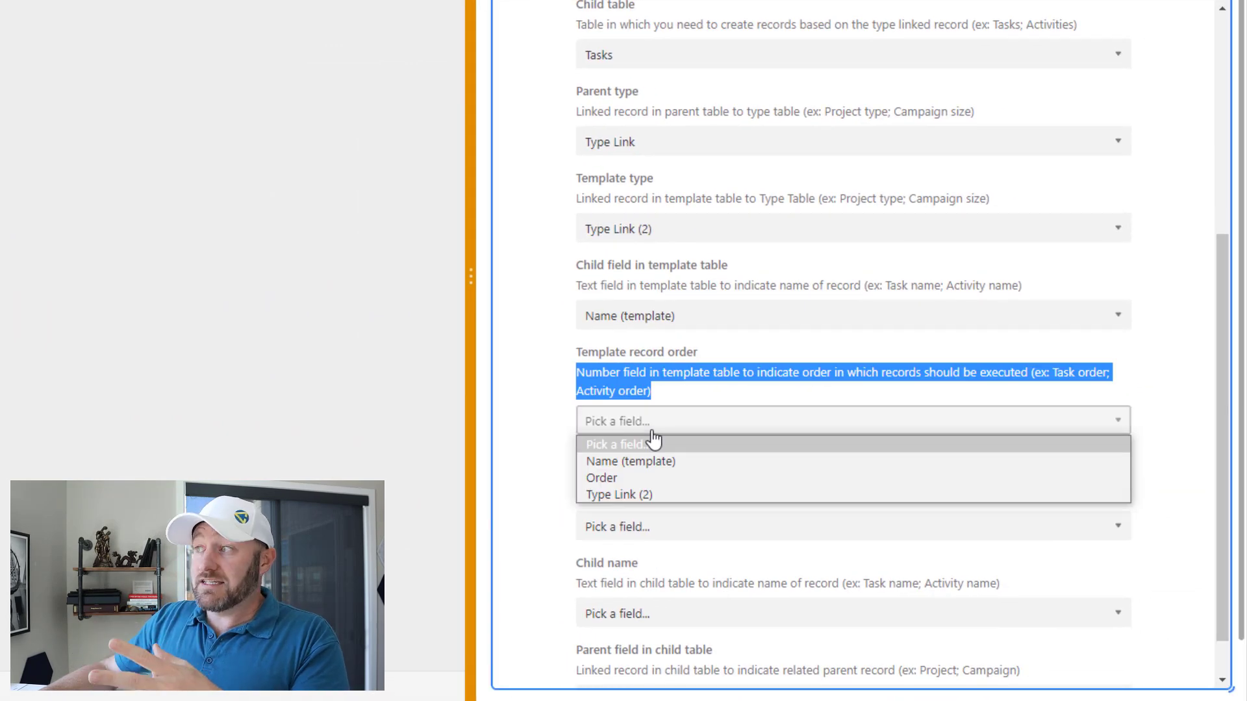
{"action": "left_click", "coordinate": [648, 480]}
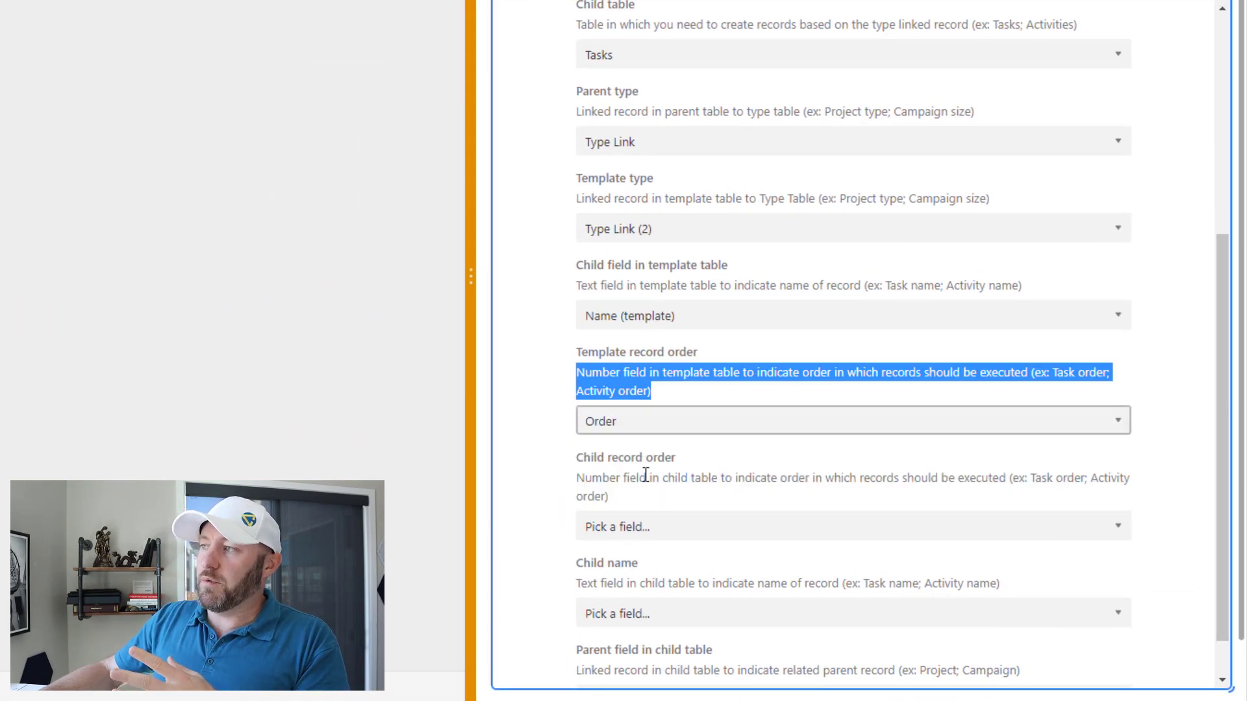
{"action": "left_click", "coordinate": [652, 402]}
{"action": "scroll", "coordinate": [651, 408], "scroll_direction": "down", "scroll_amount": 1}
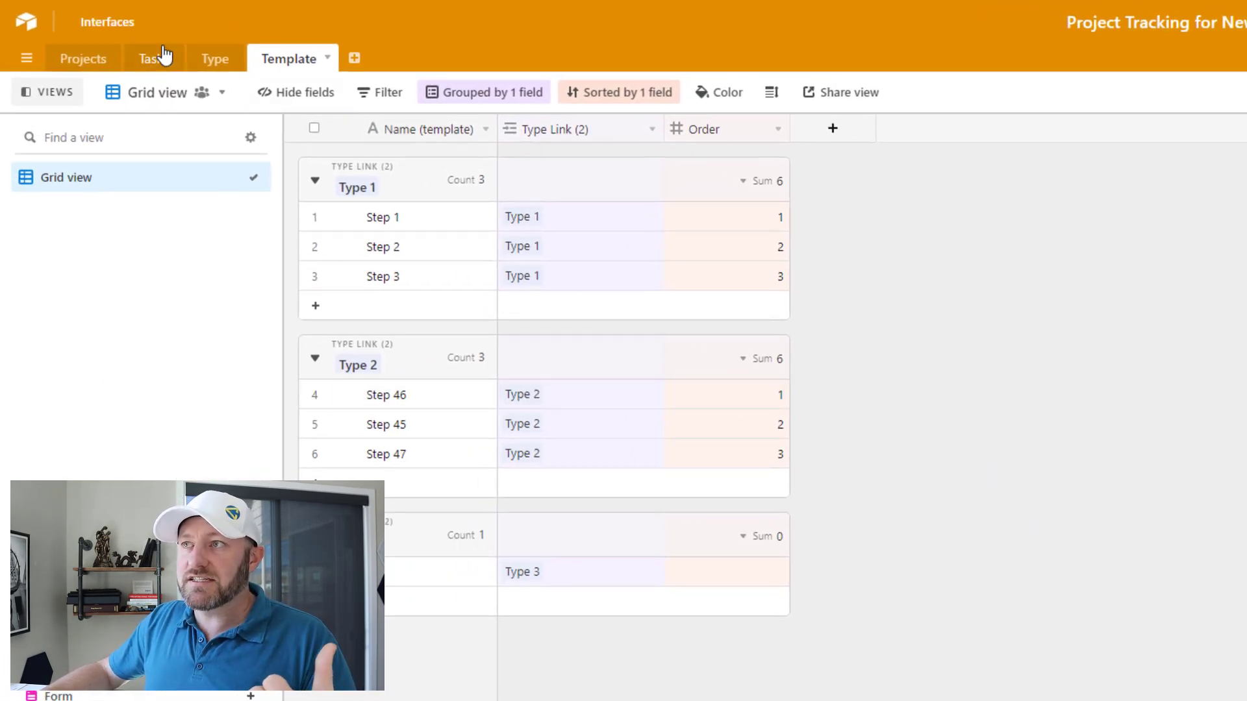
- Add a Number field named Order (tasks) with the Integer format to the Tasks table
{"action": "left_click", "coordinate": [161, 57]}
{"action": "left_click", "coordinate": [558, 133]}
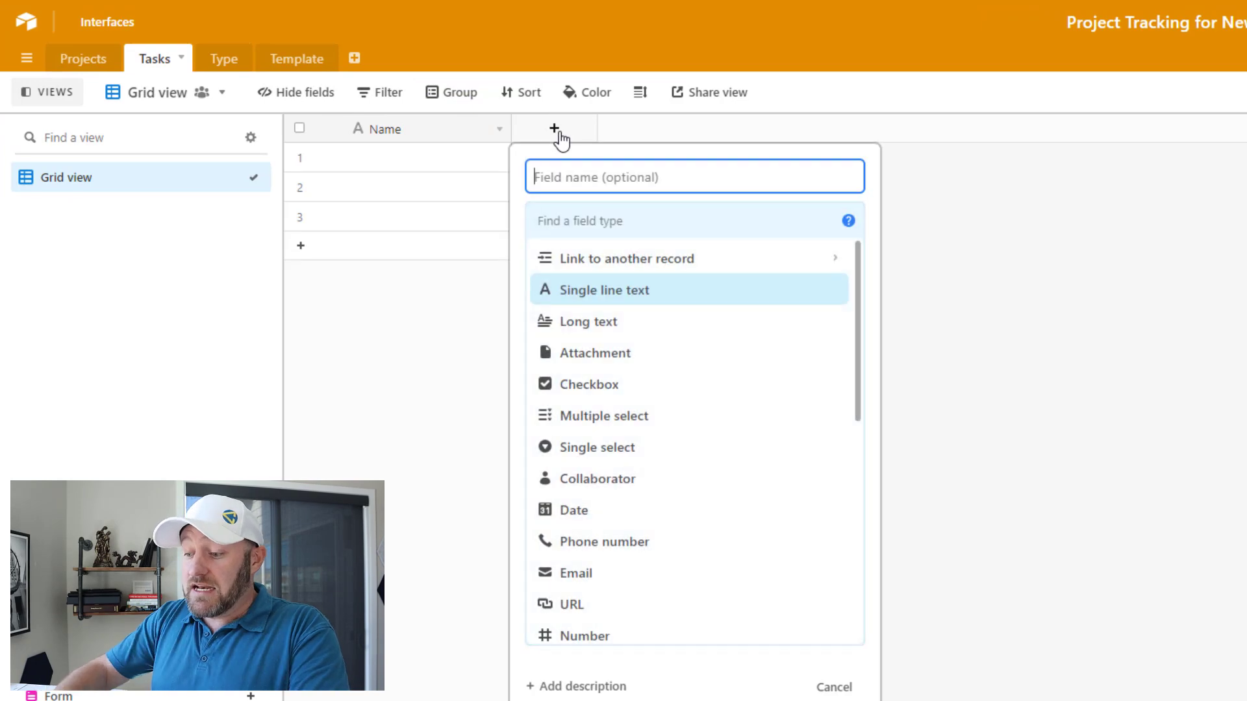
{"action": "type", "text": "Order (tasks"}
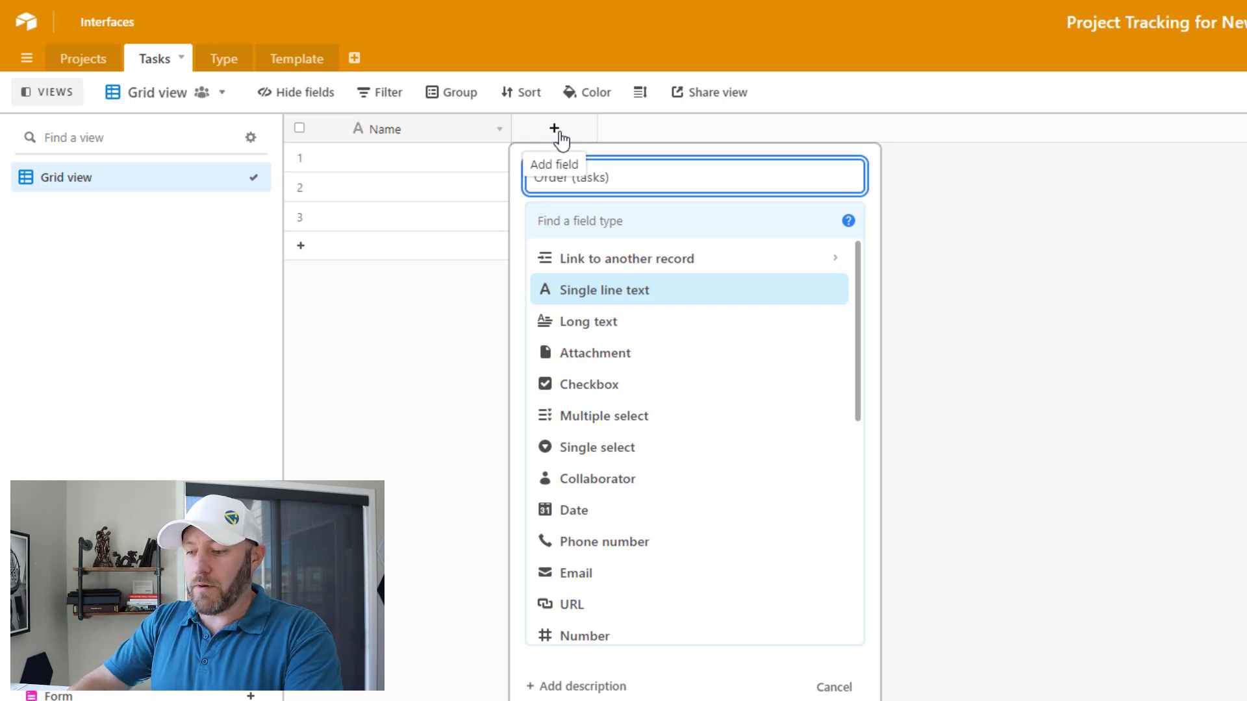
{"action": "key", "text": "Tab"}
{"action": "type", "text": "num"}
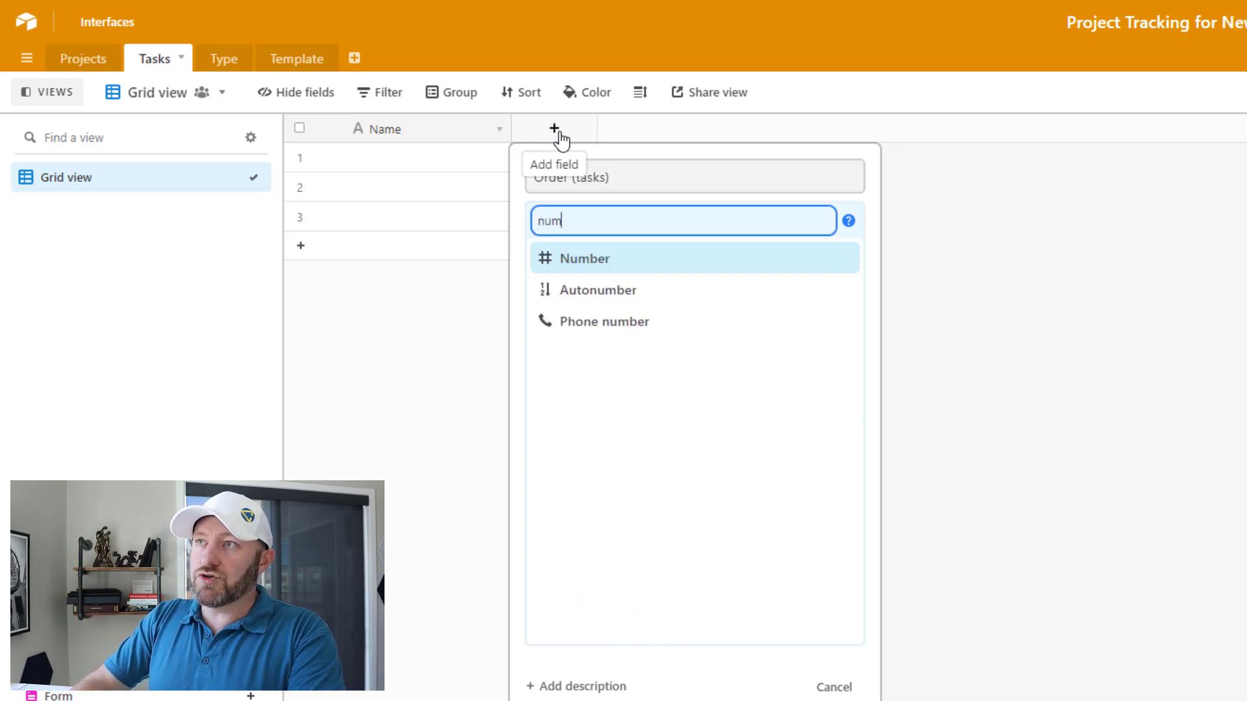
{"action": "key", "text": "Return"}
{"action": "left_click", "coordinate": [616, 315]}
{"action": "left_click", "coordinate": [593, 348]}
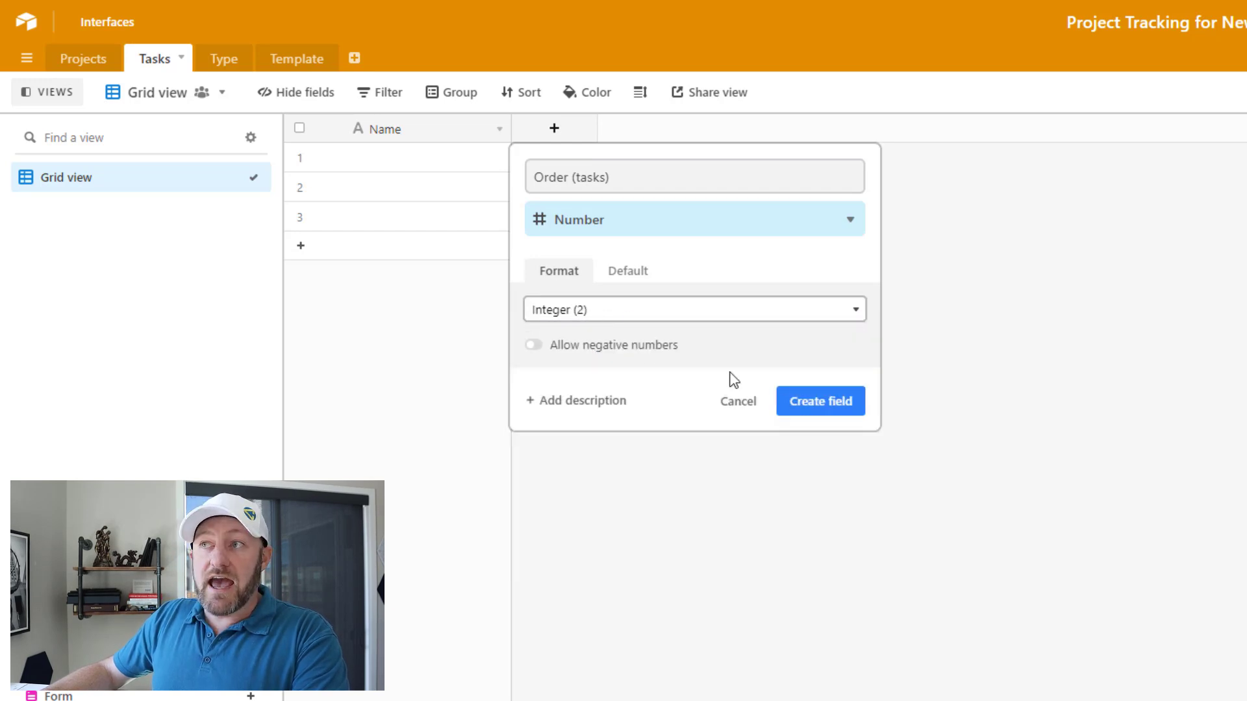
{"action": "left_click", "coordinate": [837, 418]}
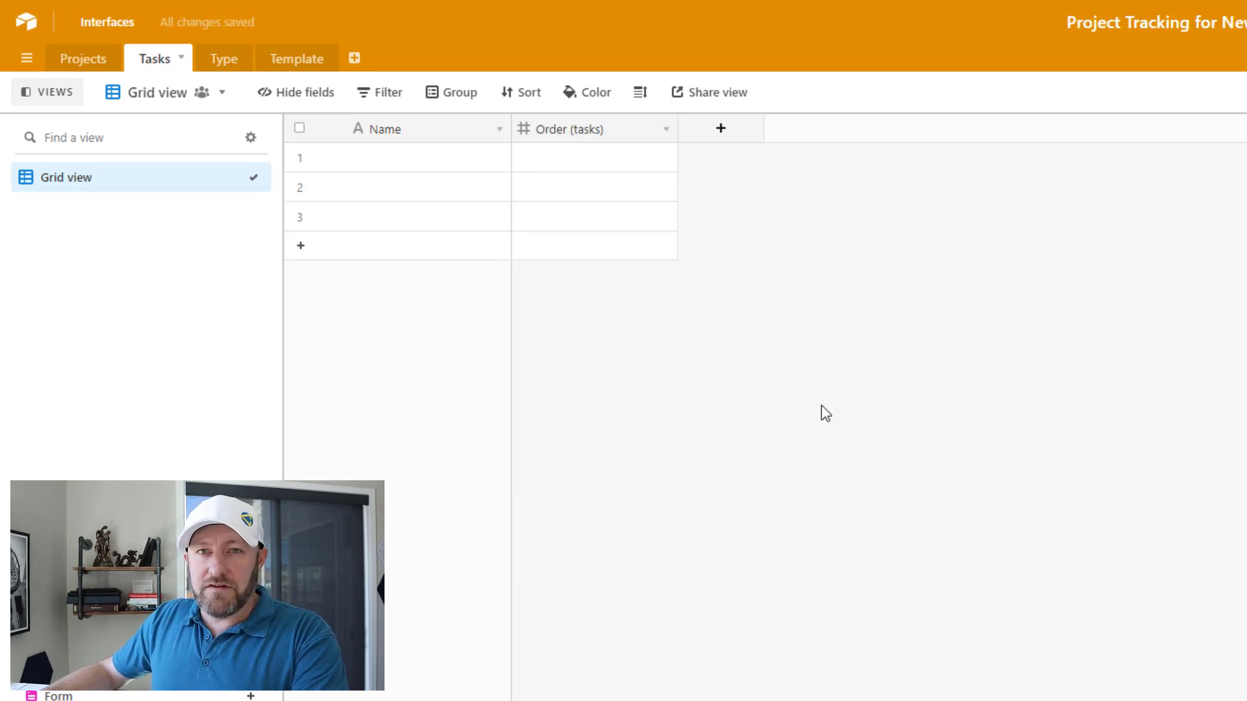
- Delete the three empty records from the Tasks table
{"action": "left_click", "coordinate": [300, 157]}
{"action": "left_click", "coordinate": [300, 186]}
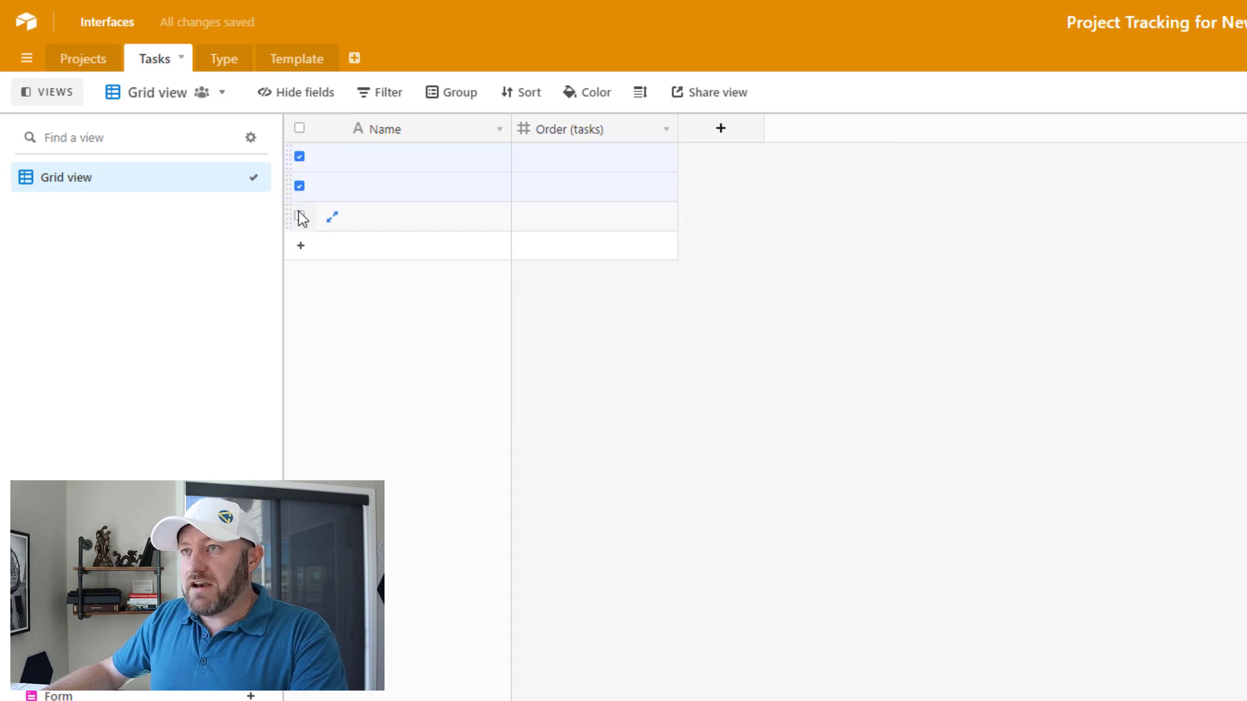
{"action": "left_click", "coordinate": [300, 217]}
{"action": "right_click", "coordinate": [302, 217]}
{"action": "left_click", "coordinate": [350, 268]}
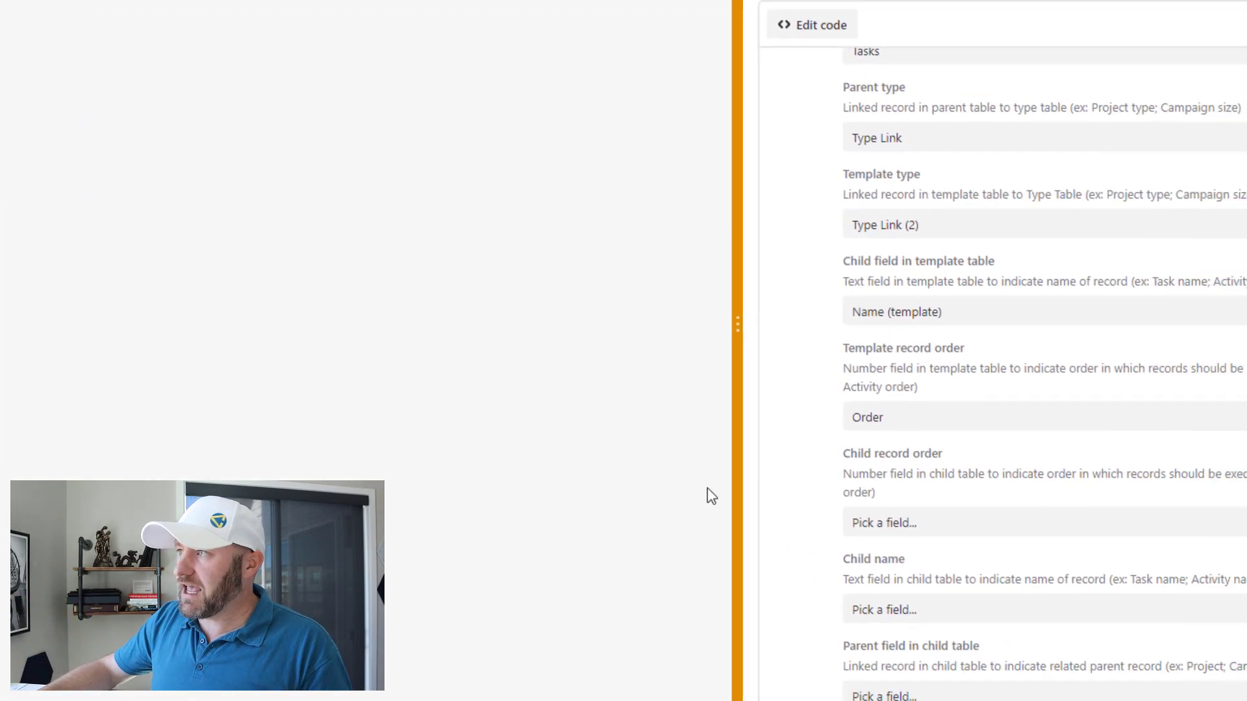
- Set the script's Child record order setting to the Order (tasks) field
{"action": "left_click", "coordinate": [961, 528]}
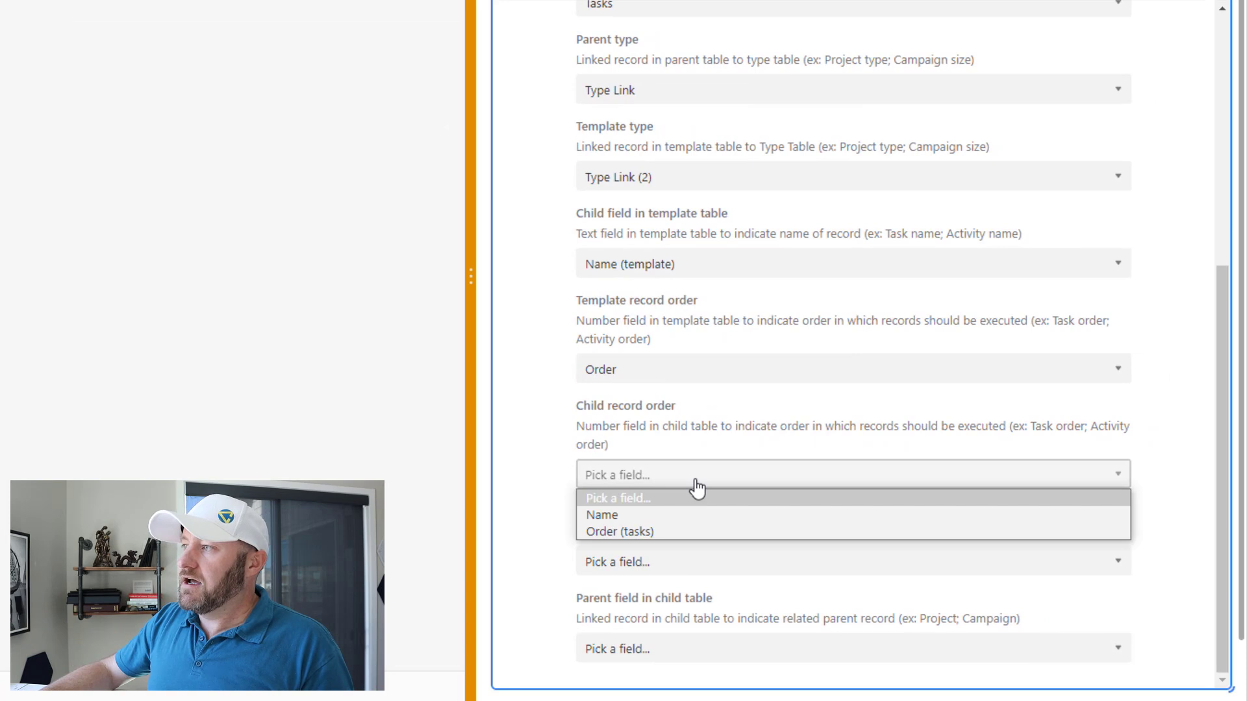
{"action": "left_click", "coordinate": [669, 534]}
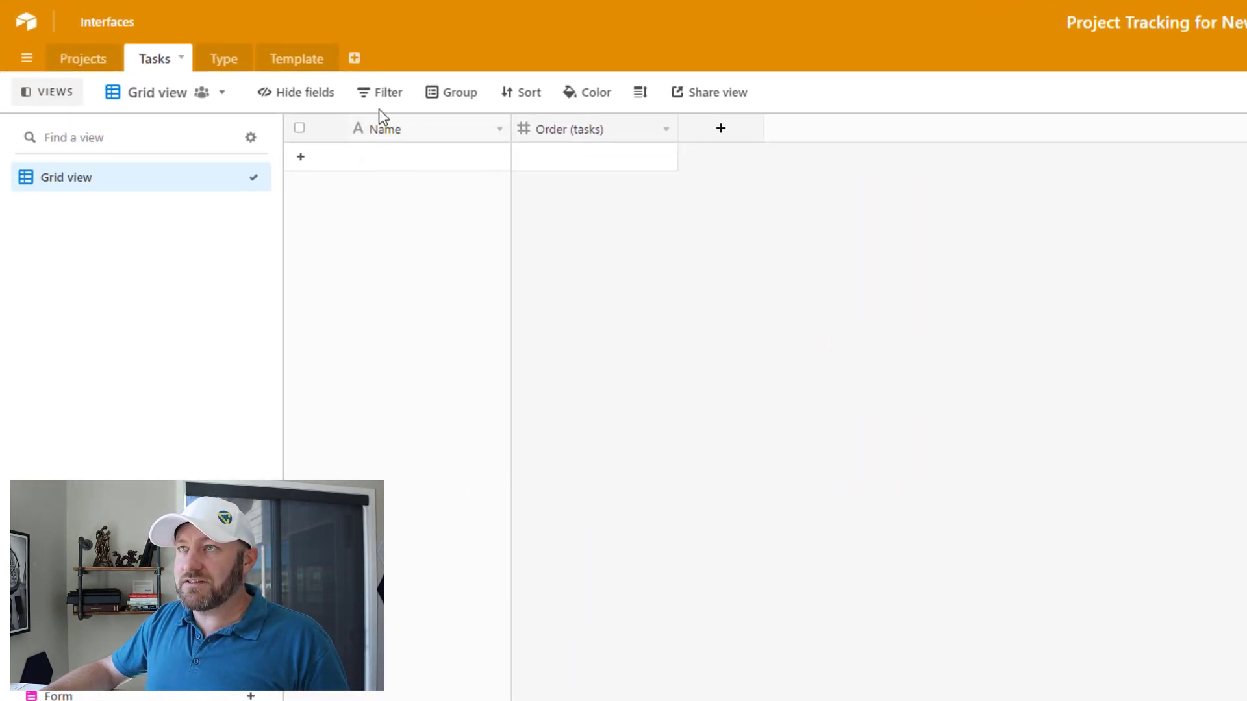
- Rename the primary field of the Tasks table to Name (tasks)
{"action": "double_click", "coordinate": [409, 144]}
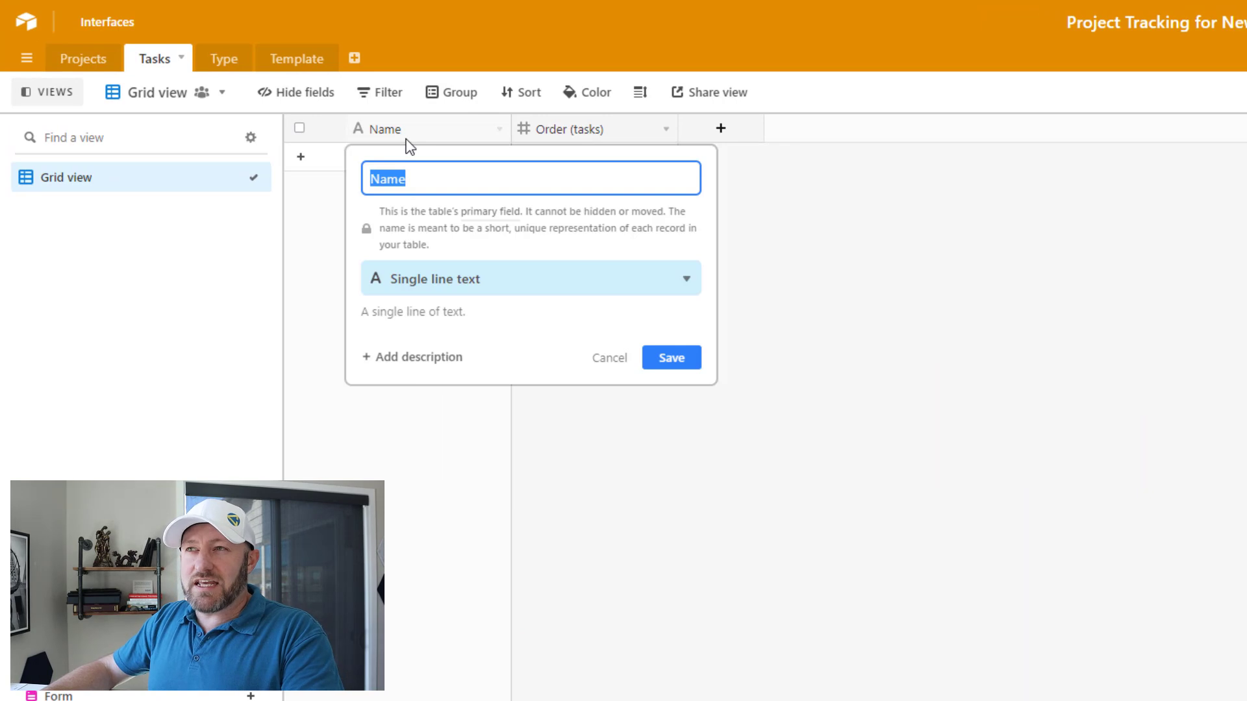
{"action": "key", "text": "Right"}
{"action": "type", "text": "(tasks)"}
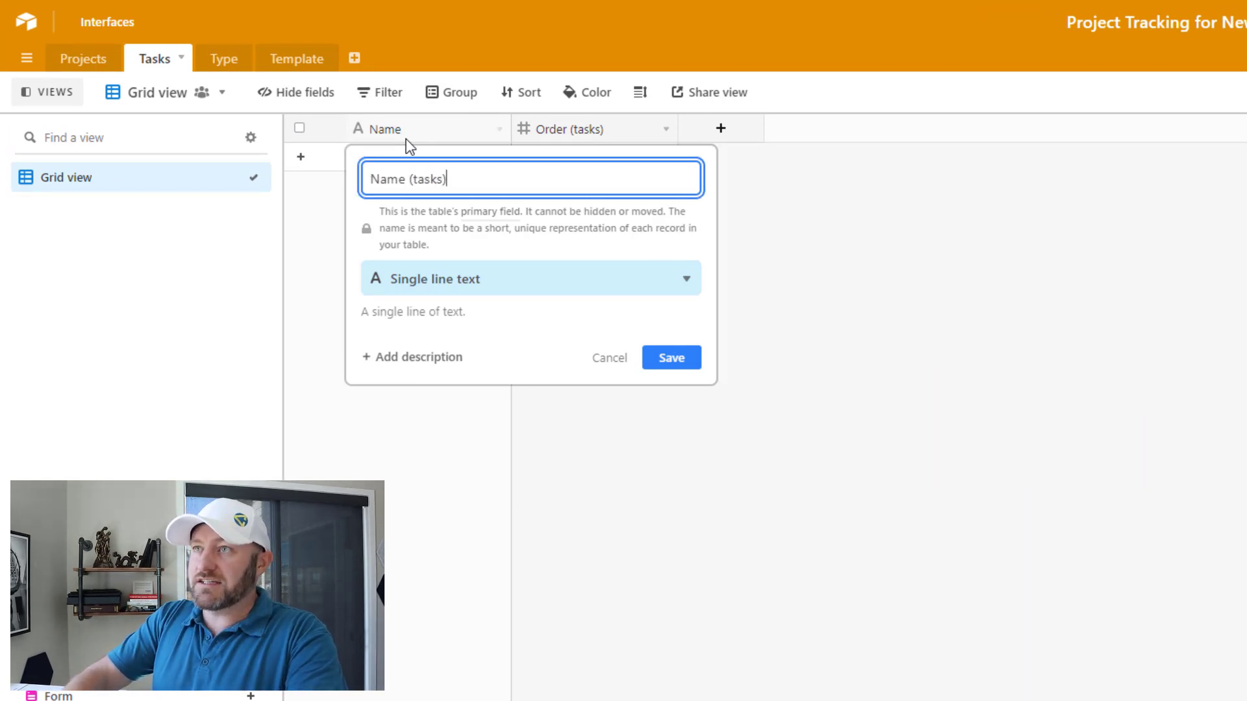
{"action": "key", "text": "Return"}
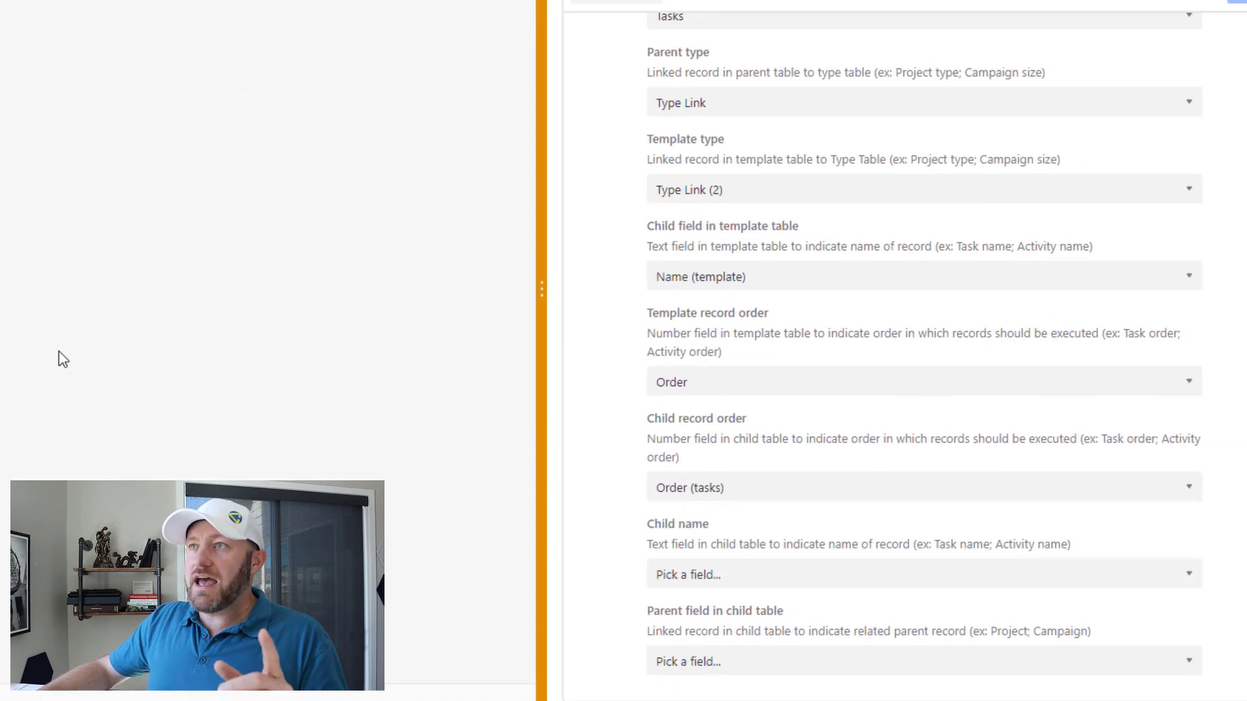
- Set the script's Child name setting to the Name (tasks) field
{"action": "left_click", "coordinate": [648, 559]}
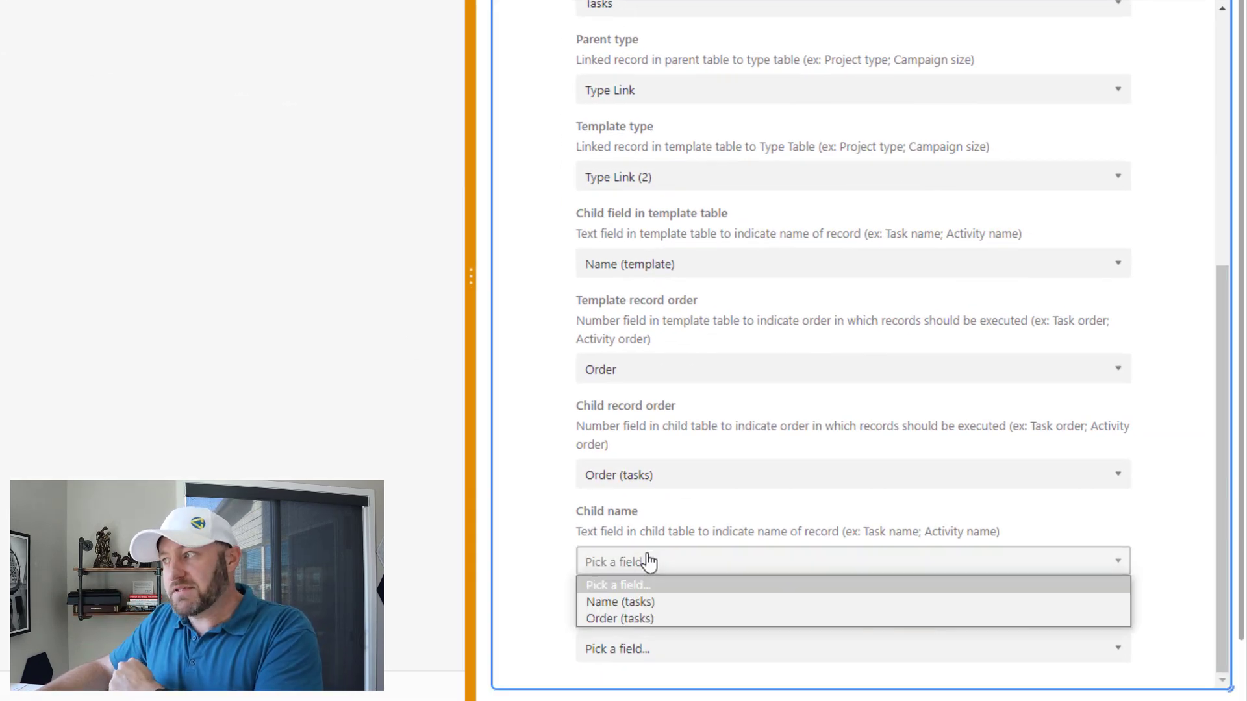
{"action": "left_click", "coordinate": [630, 606]}
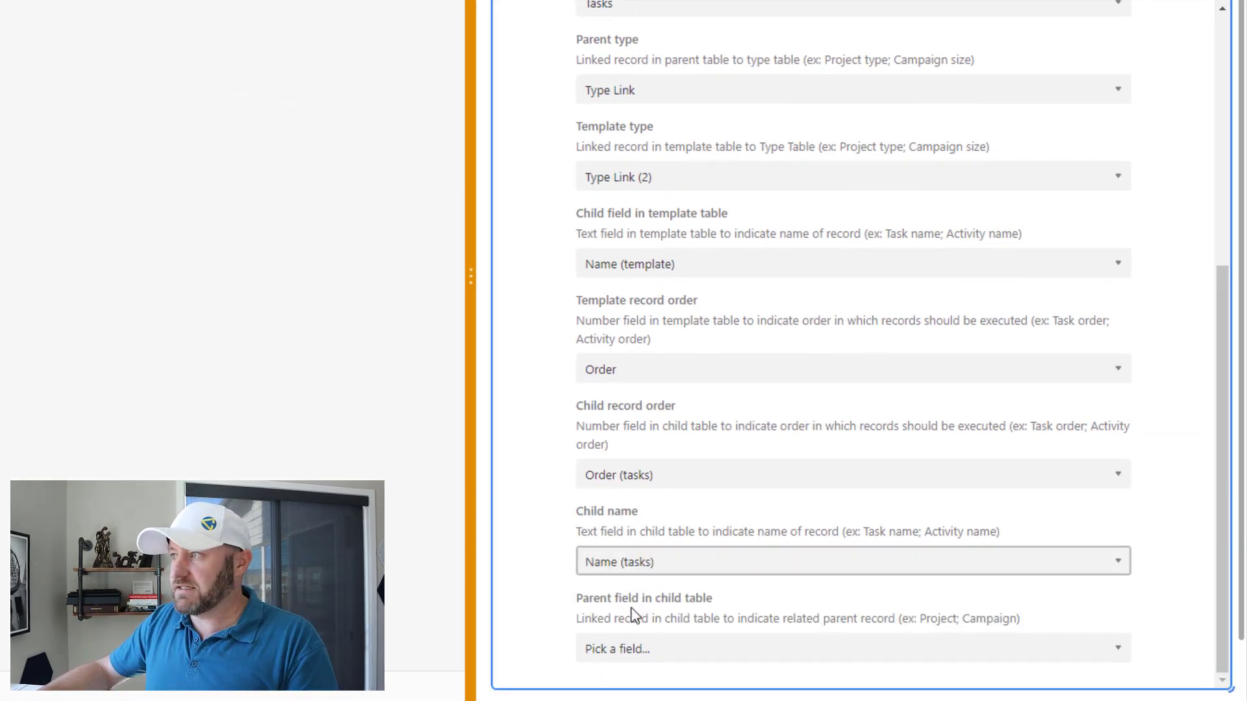
{"action": "scroll", "coordinate": [604, 588], "scroll_direction": "down", "scroll_amount": 1}
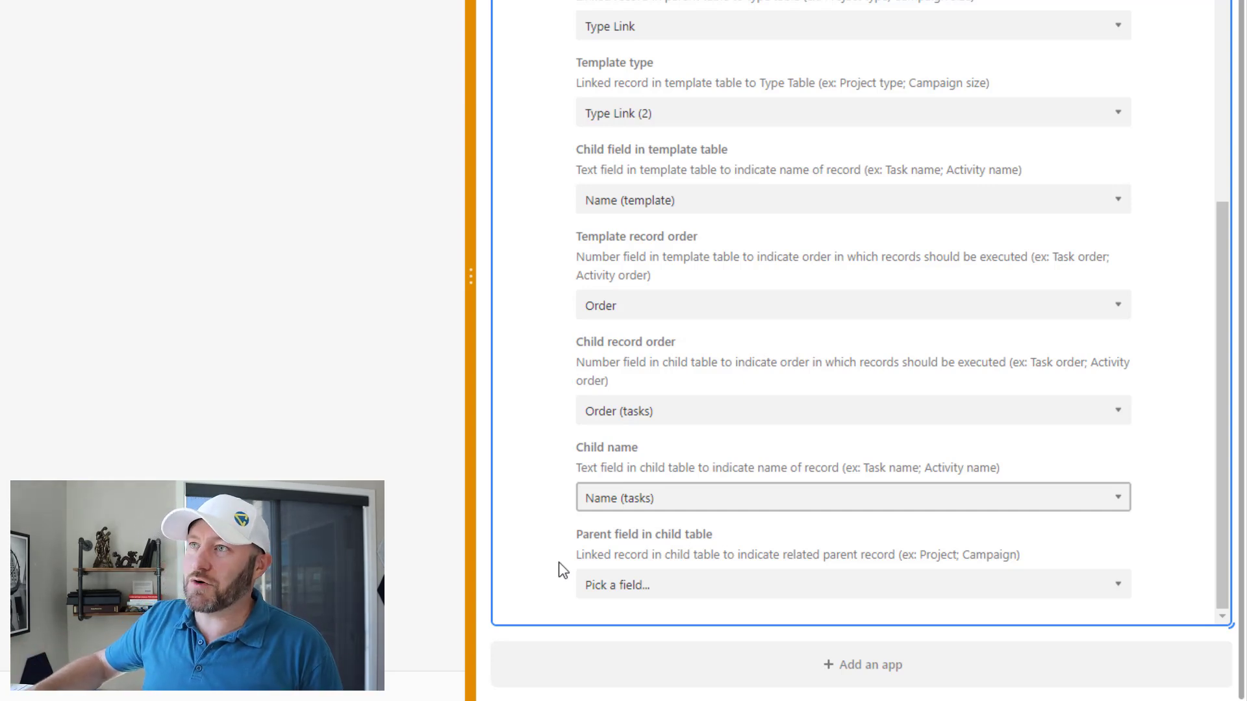
- Add a linked record field named Projects (link) to the Tasks table, linking to the Projects table with multiple records allowed
{"action": "left_click", "coordinate": [136, 23]}
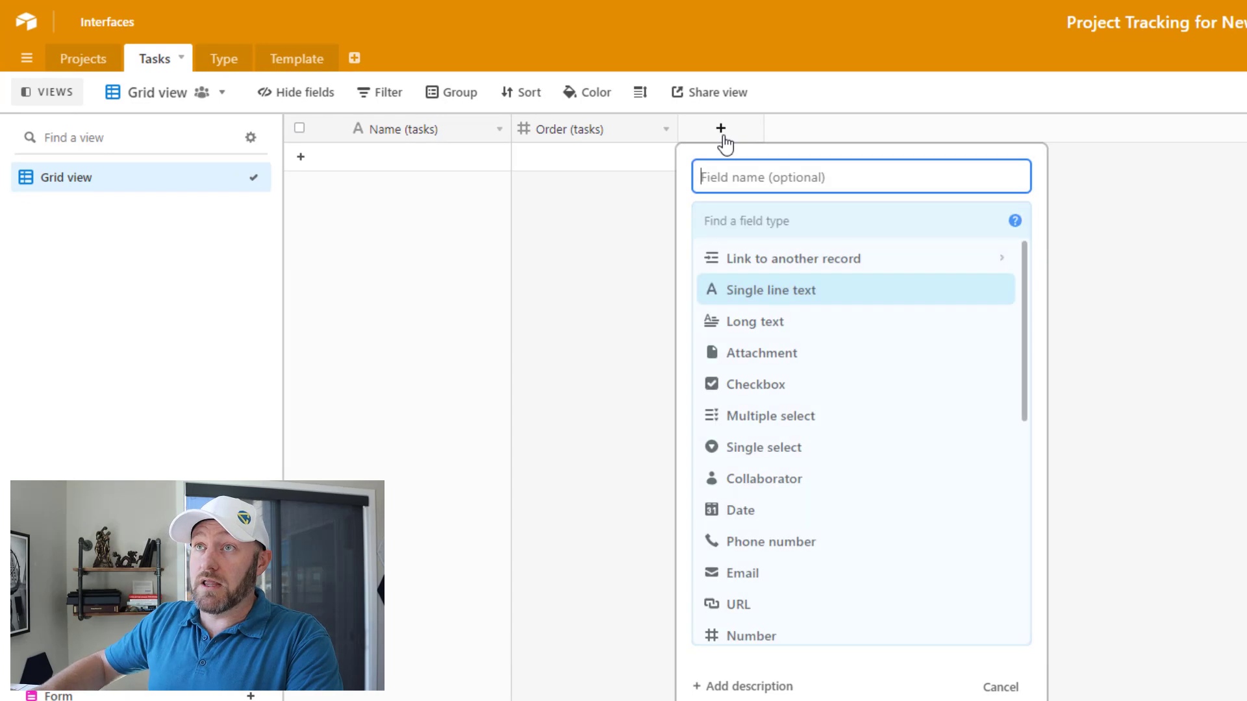
{"action": "type", "text": "Projects (link)"}
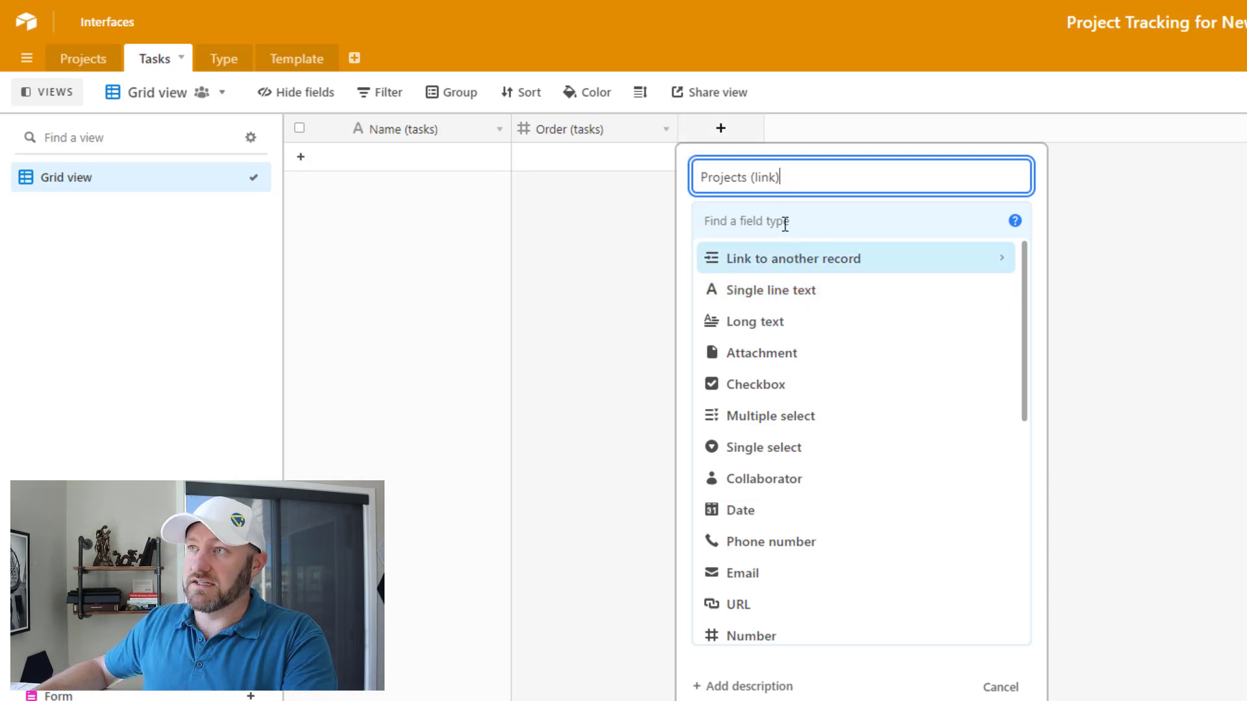
{"action": "left_click", "coordinate": [794, 272]}
{"action": "left_click", "coordinate": [773, 267]}
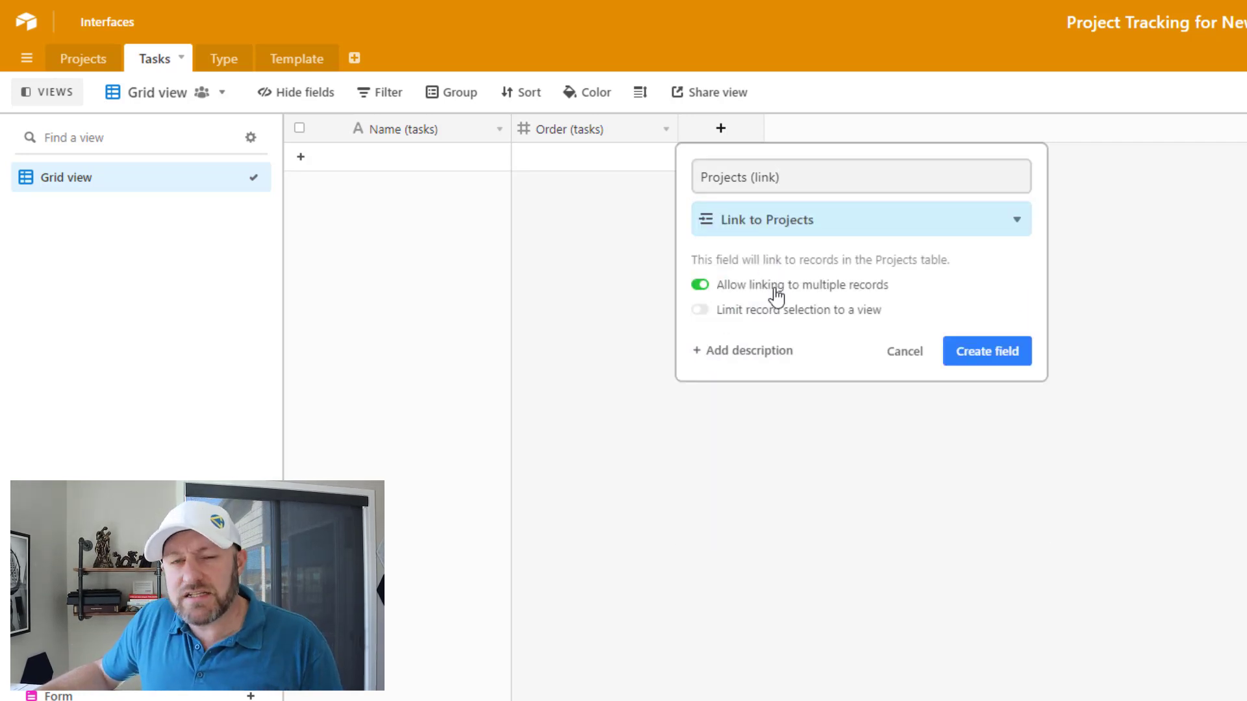
{"action": "left_click", "coordinate": [776, 289]}
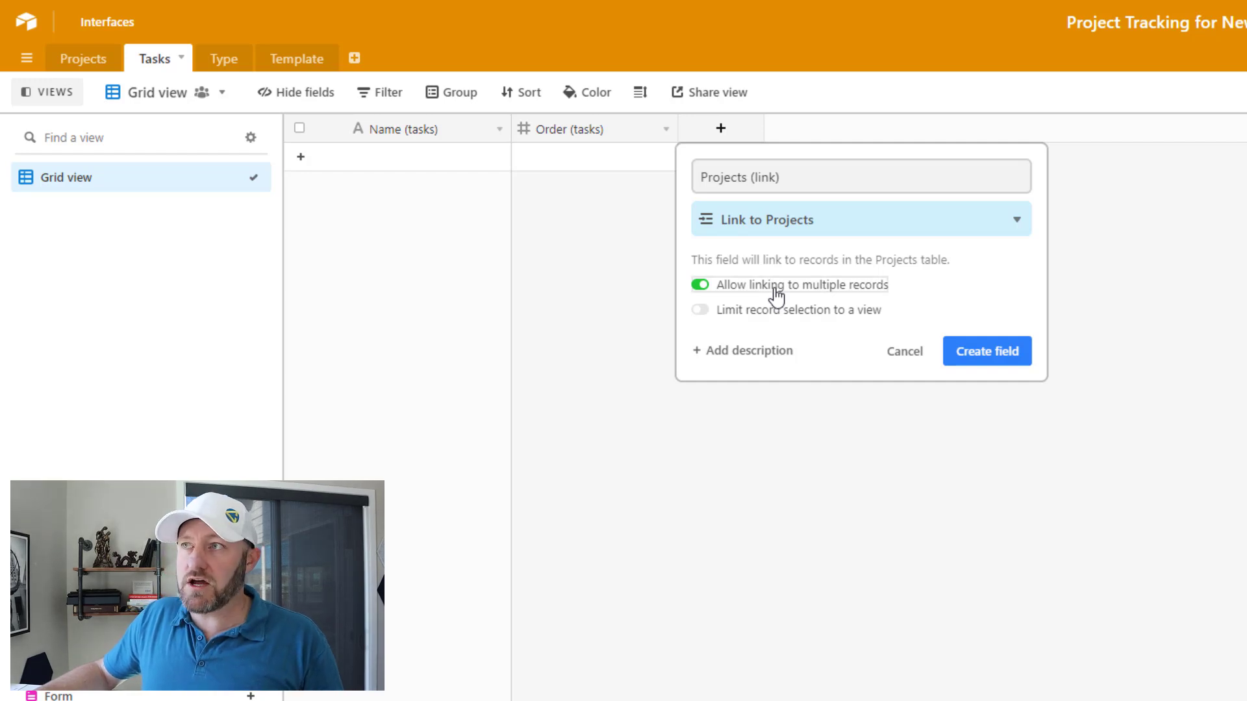
{"action": "left_click", "coordinate": [986, 361]}
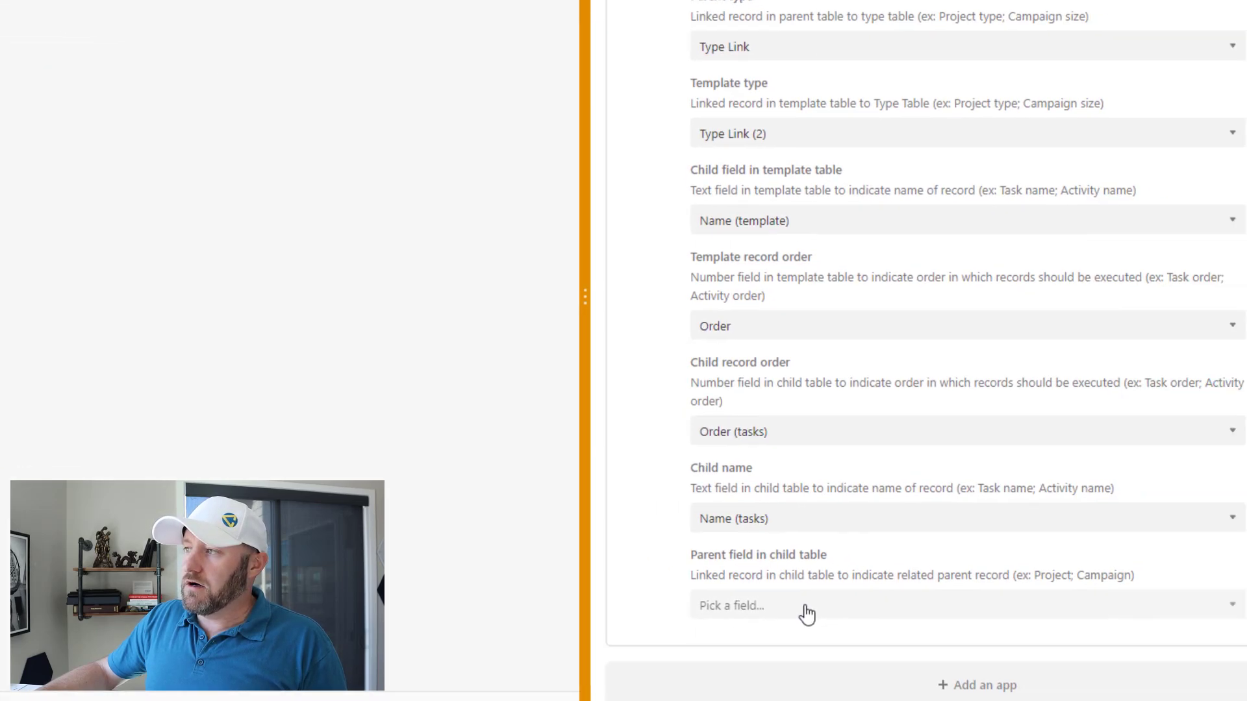
- Set the script's Parent field in child table setting to the Projects (link) field
{"action": "left_click", "coordinate": [807, 607]}
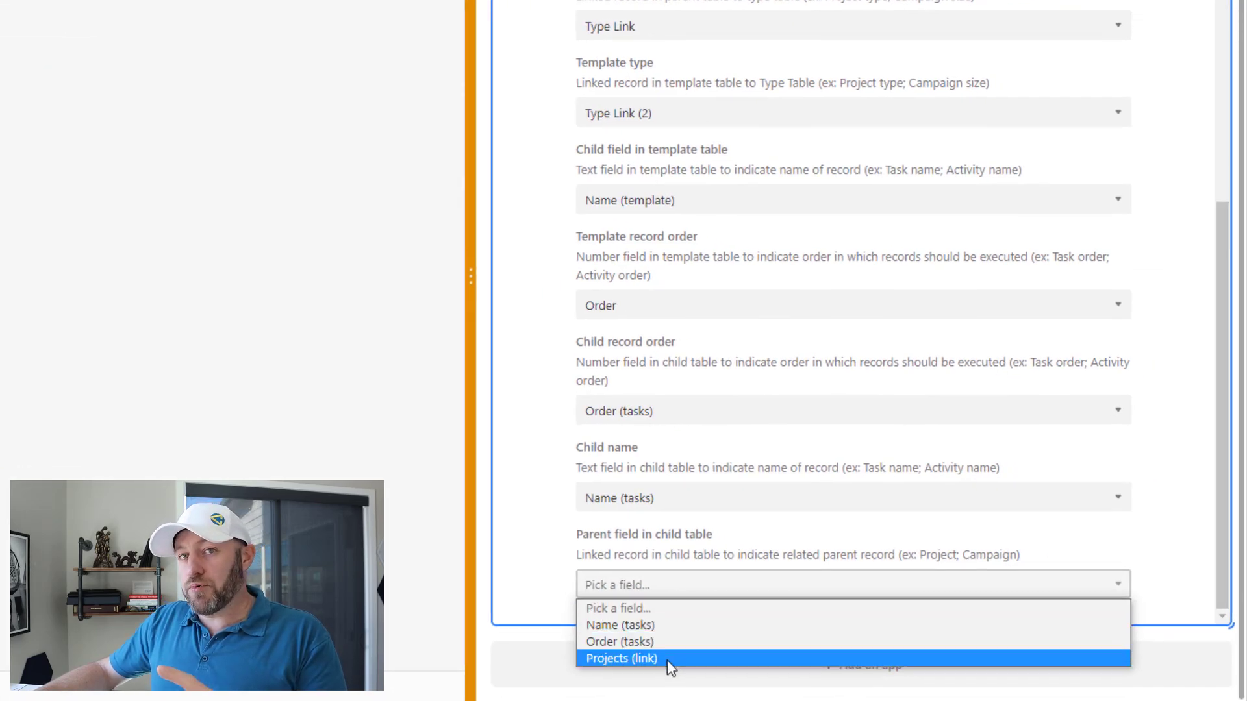
{"action": "left_click", "coordinate": [668, 659]}
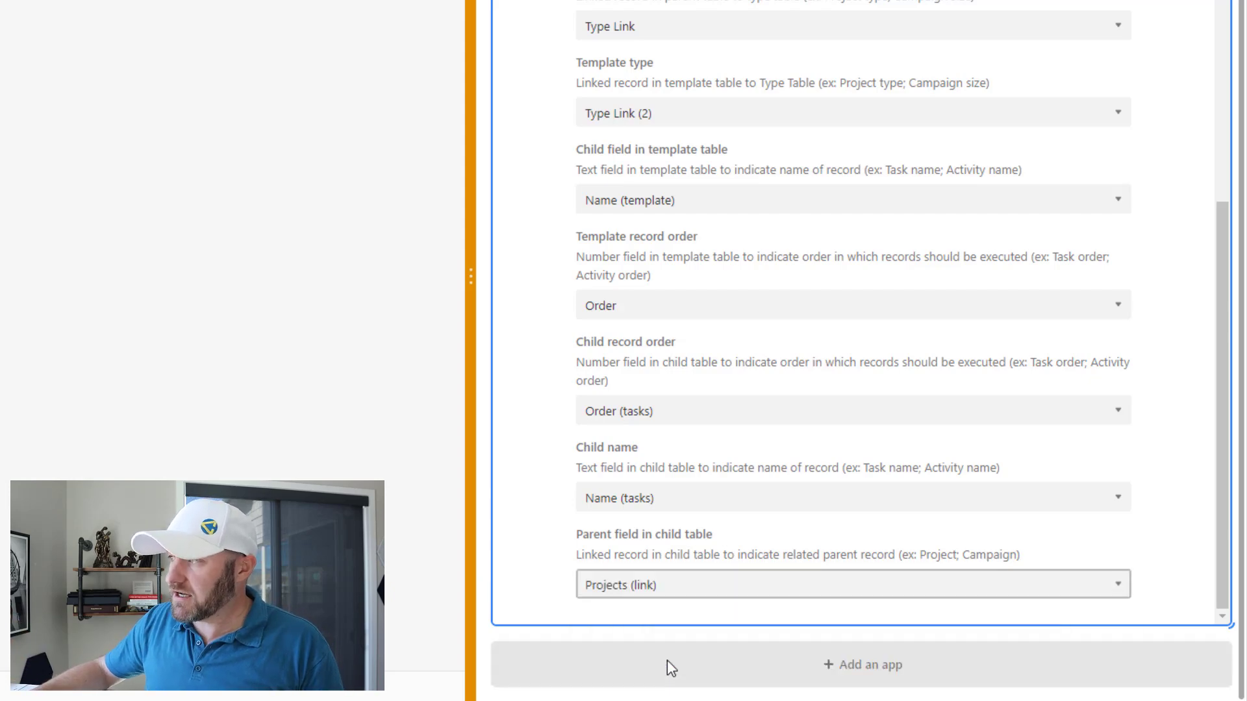
- Review the script's completed settings and read through its code, from the table configuration to the record creation section
{"action": "scroll", "coordinate": [1109, 474], "scroll_direction": "up", "scroll_amount": 7}
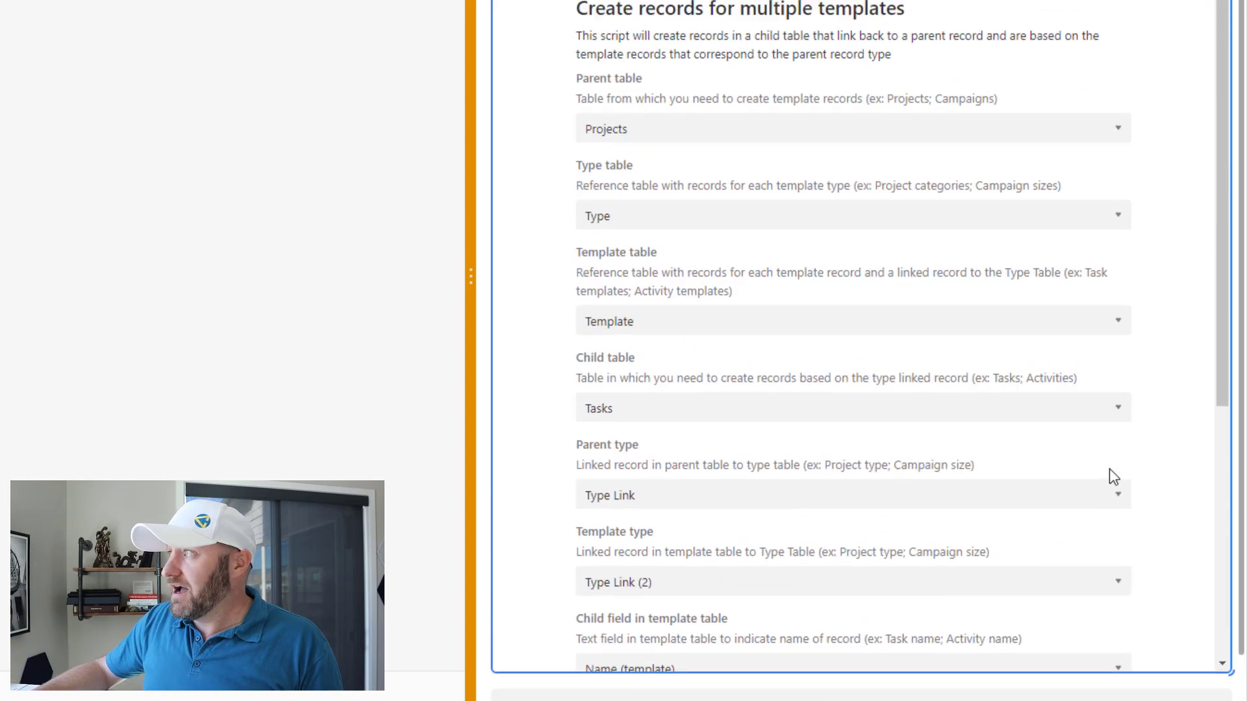
{"action": "scroll", "coordinate": [1114, 477], "scroll_direction": "up", "scroll_amount": 1}
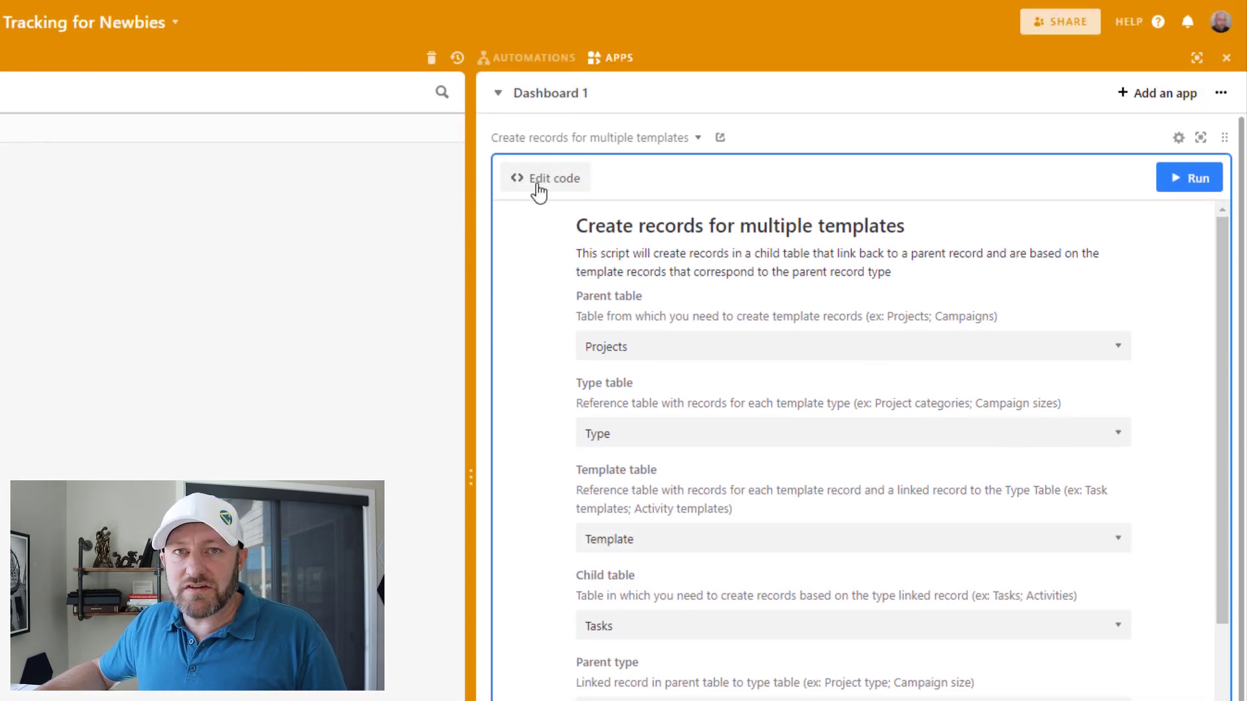
{"action": "left_click", "coordinate": [538, 187]}
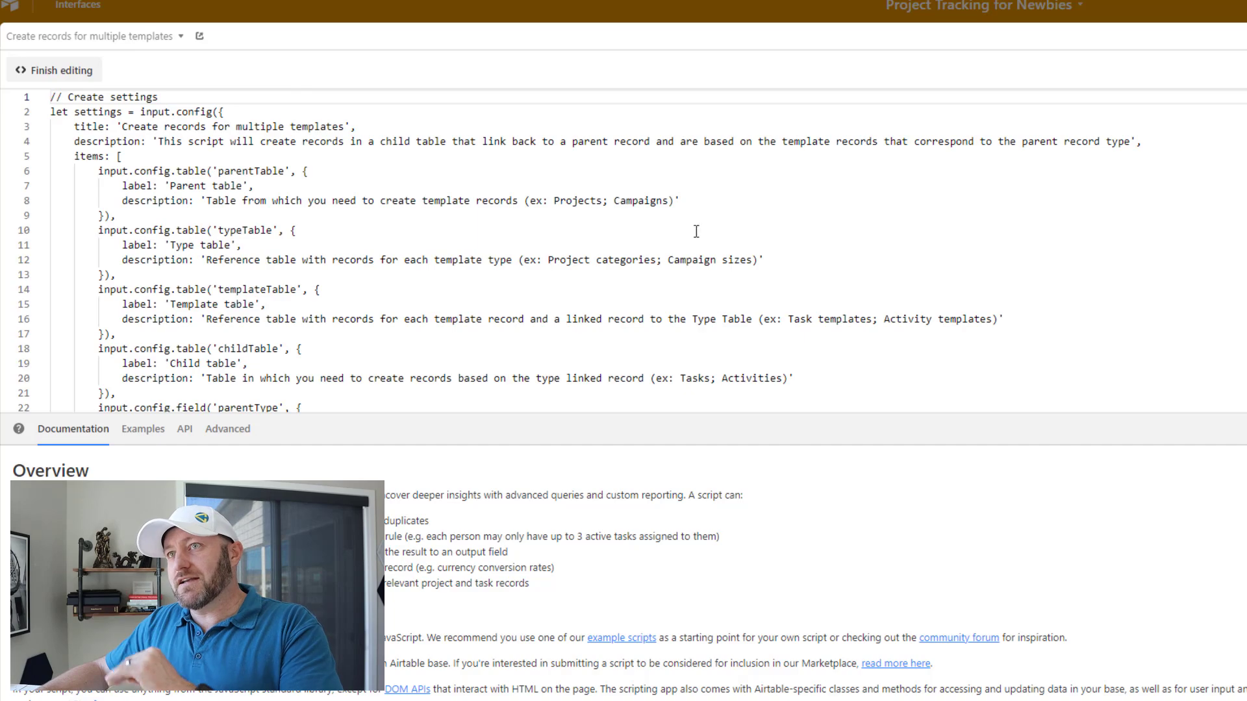
{"action": "left_click_drag", "start_coordinate": [198, 158], "coordinate": [683, 362]}
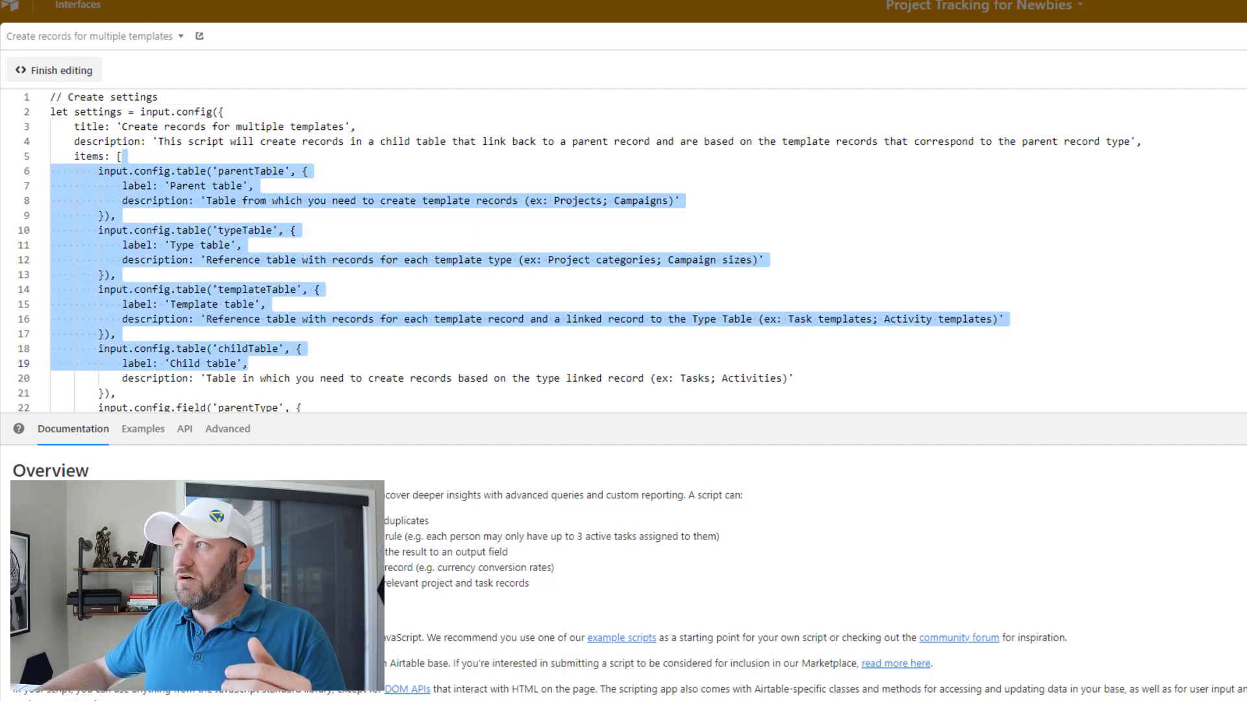
{"action": "scroll", "coordinate": [623, 253], "scroll_direction": "down", "scroll_amount": 20}
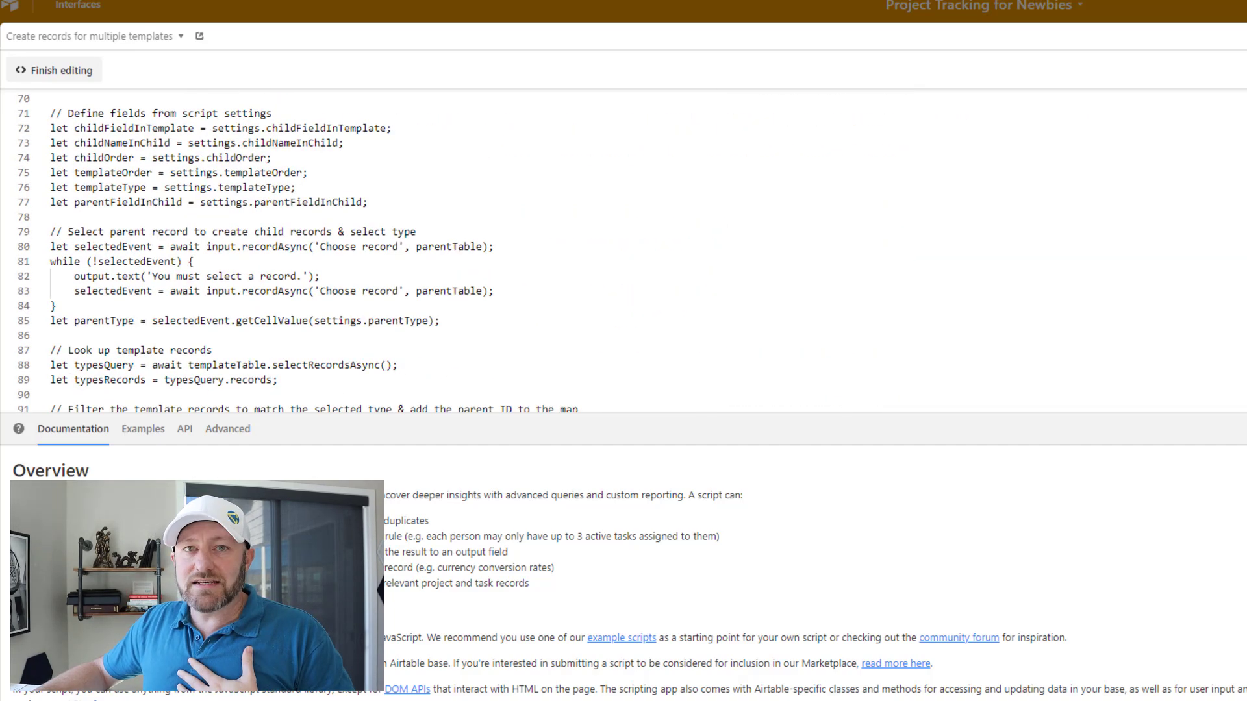
{"action": "scroll", "coordinate": [624, 253], "scroll_direction": "down", "scroll_amount": 15}
{"action": "scroll", "coordinate": [623, 253], "scroll_direction": "up", "scroll_amount": 5}
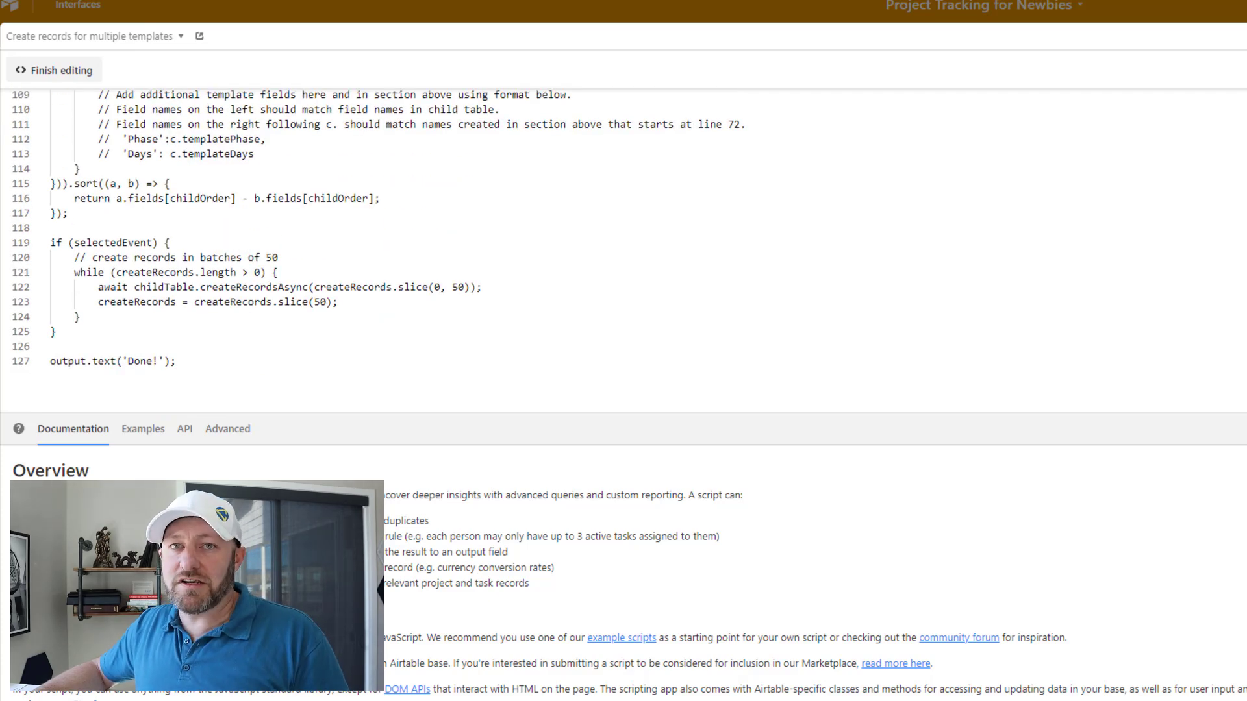
{"action": "scroll", "coordinate": [623, 253], "scroll_direction": "up", "scroll_amount": 20}
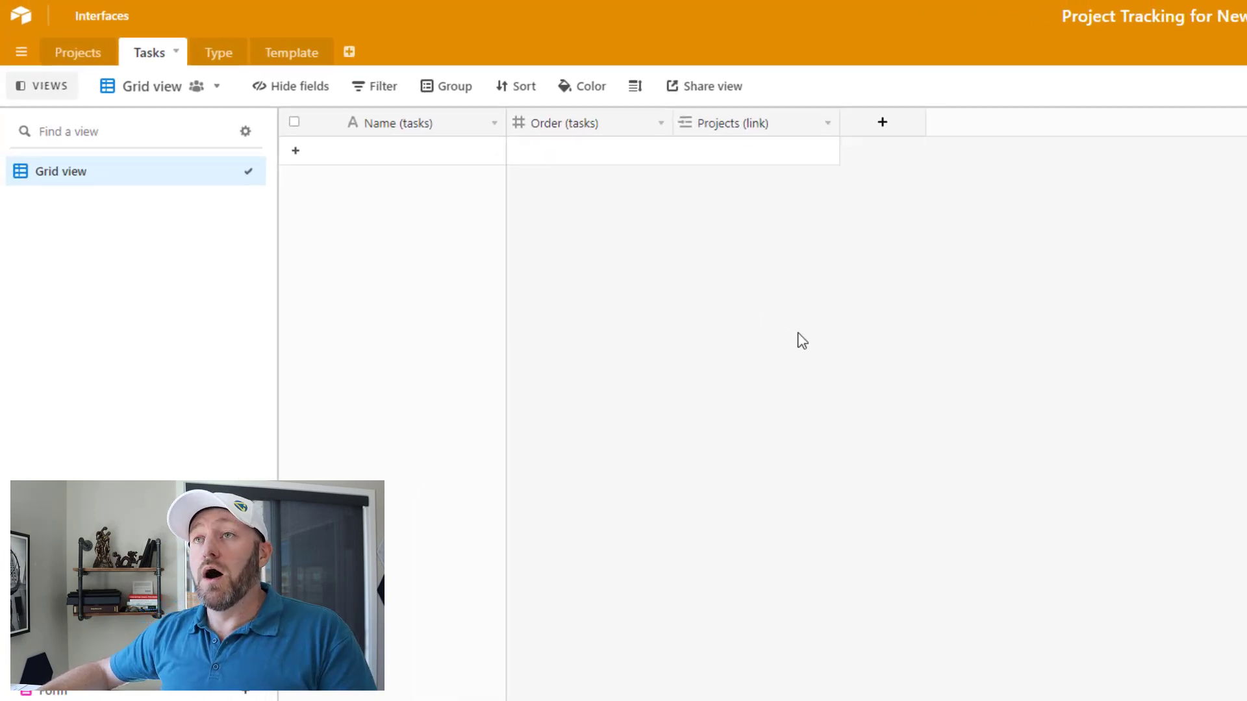
- Delete the three empty records from the Projects table
{"action": "left_click", "coordinate": [77, 52]}
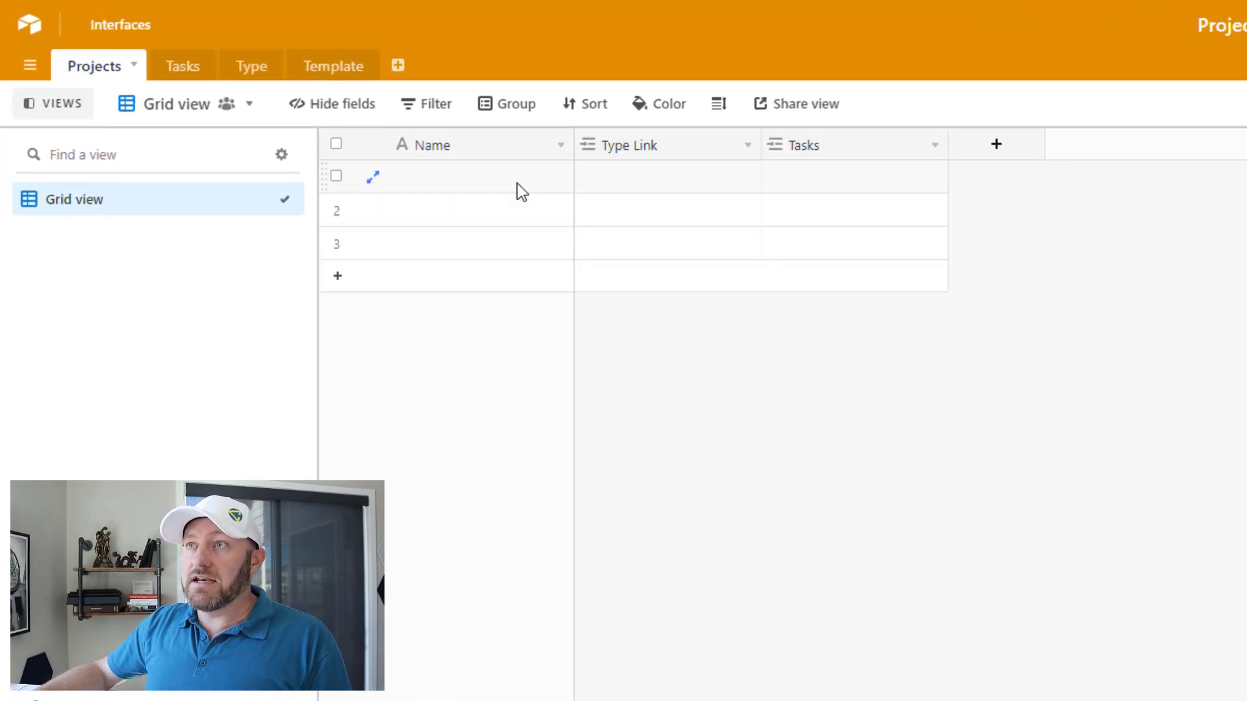
{"action": "left_click", "coordinate": [338, 176]}
{"action": "left_click", "coordinate": [336, 208]}
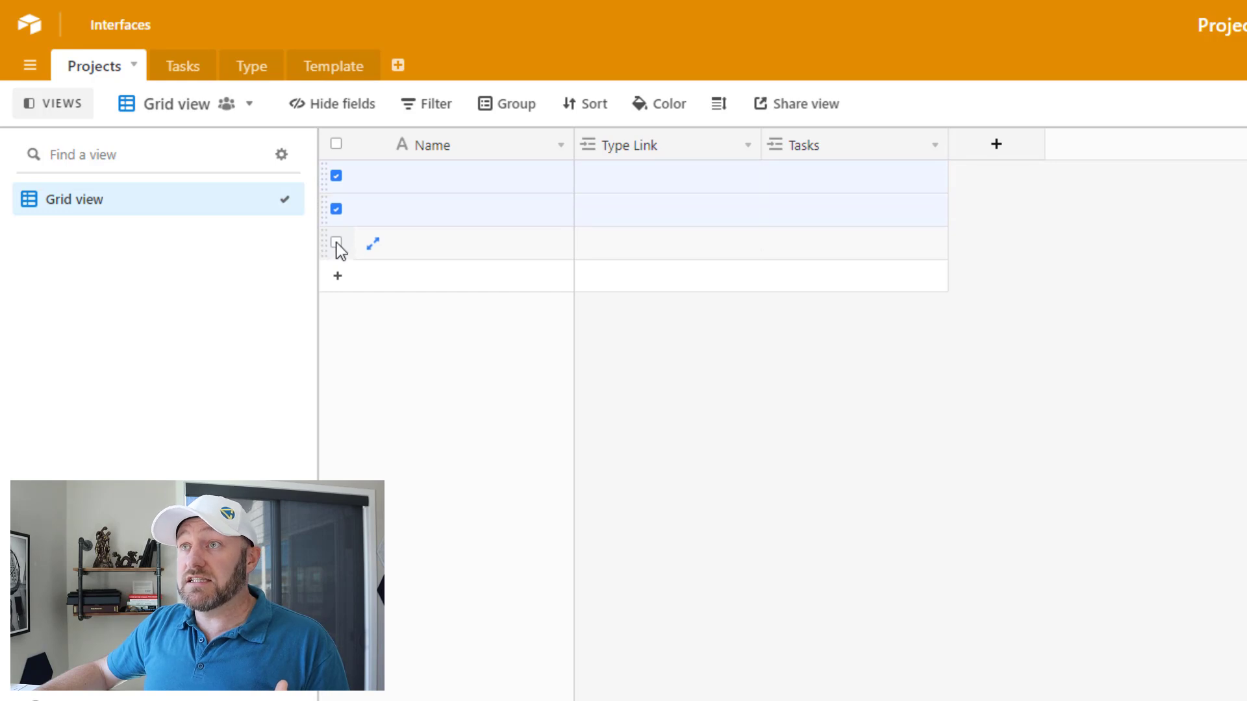
{"action": "left_click", "coordinate": [335, 242]}
{"action": "right_click", "coordinate": [336, 242]}
{"action": "left_click", "coordinate": [403, 298]}
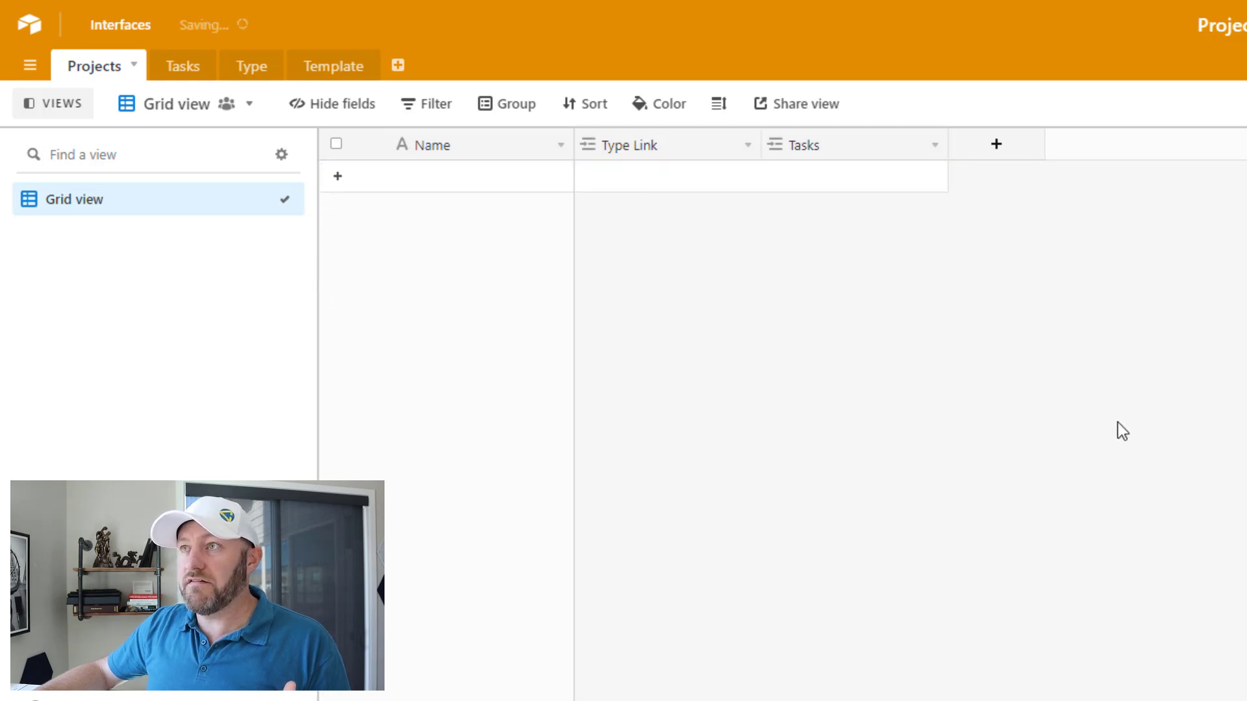
- Add a project record named New Project for Gap Consulting and widen the Name column to fit it
{"action": "left_click", "coordinate": [465, 181]}
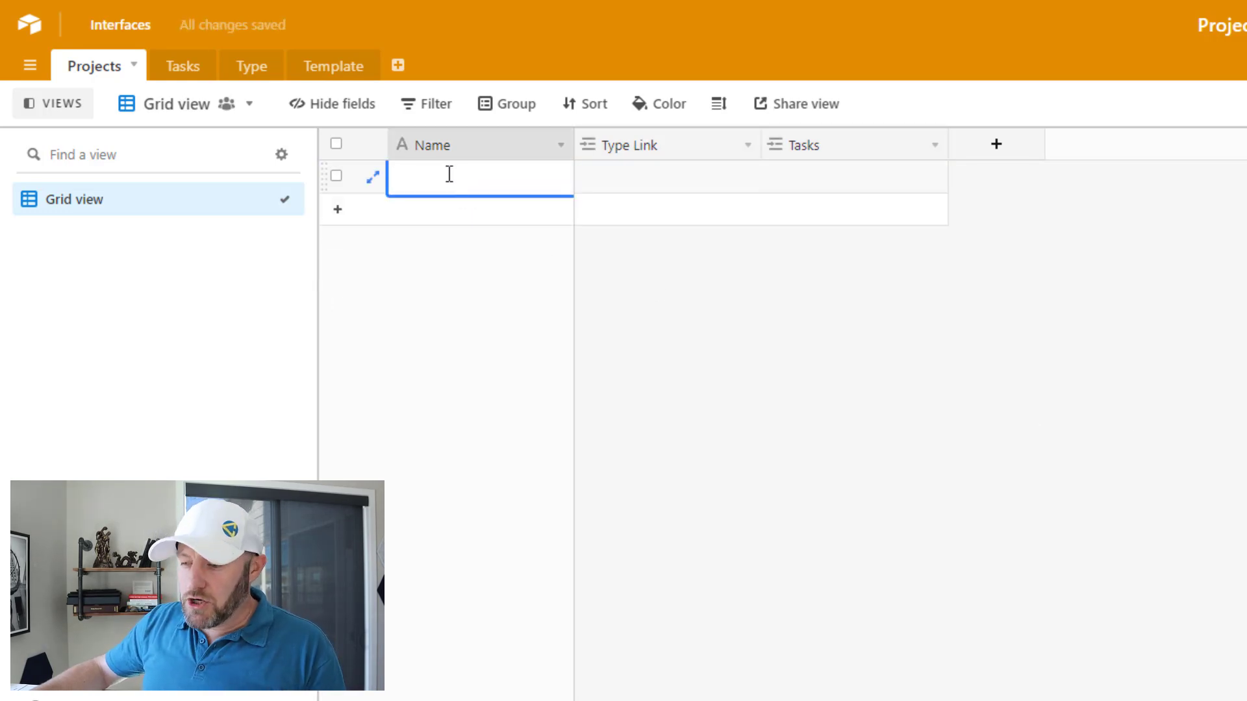
{"action": "type", "text": "New Project for Gap Consult"}
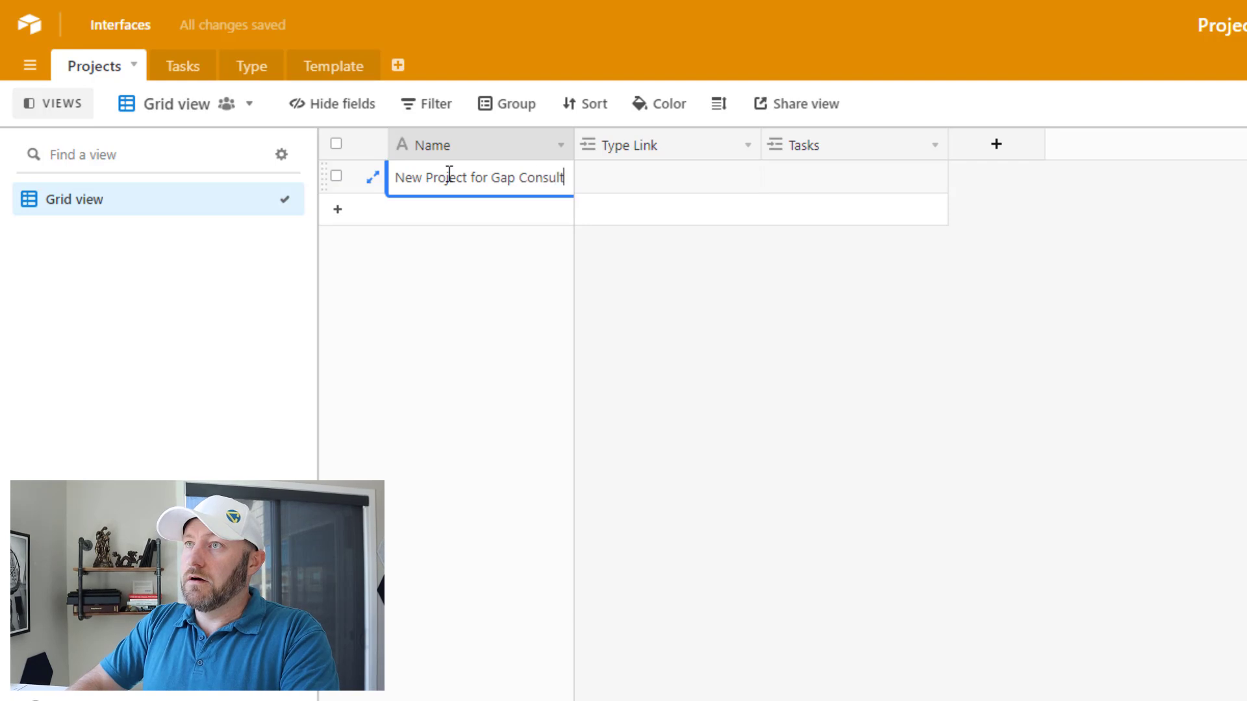
{"action": "type", "text": "ing"}
{"action": "key", "text": "Return"}
{"action": "left_click_drag", "start_coordinate": [588, 155], "coordinate": [749, 156]}
- Link the New Project for Gap Consulting record to Type 1 in its Type Link field
{"action": "left_click", "coordinate": [770, 190]}
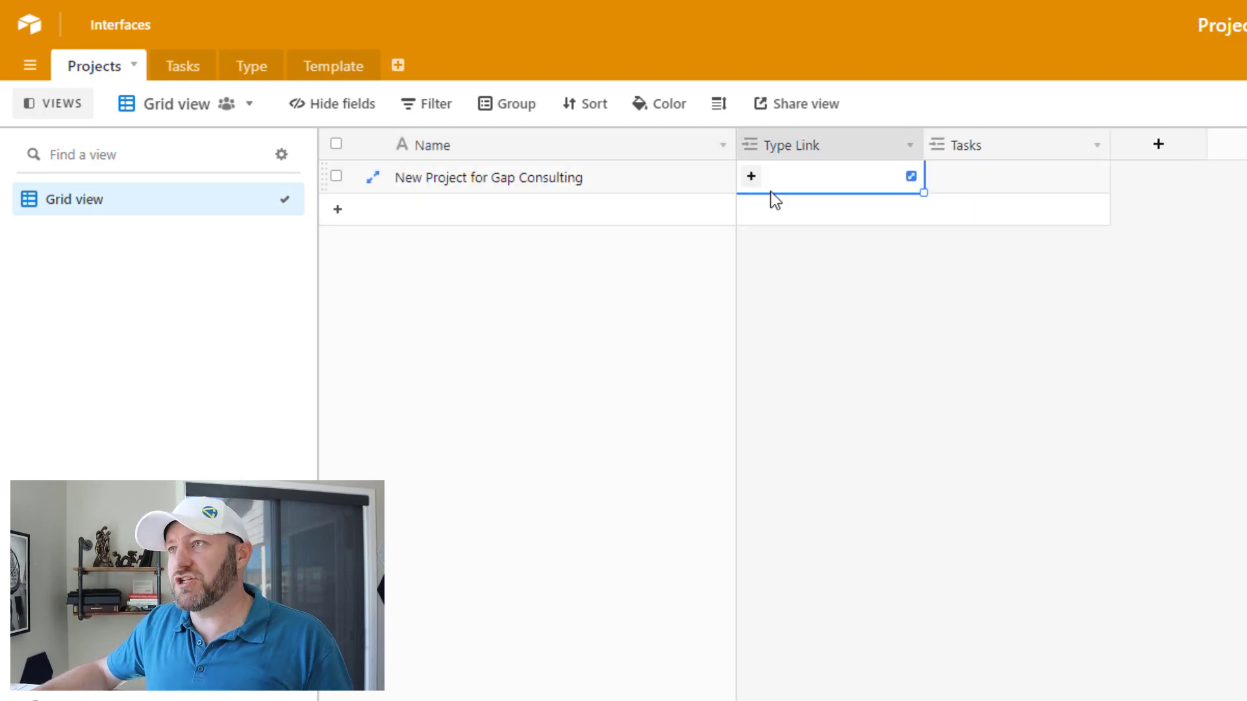
{"action": "left_click", "coordinate": [752, 181]}
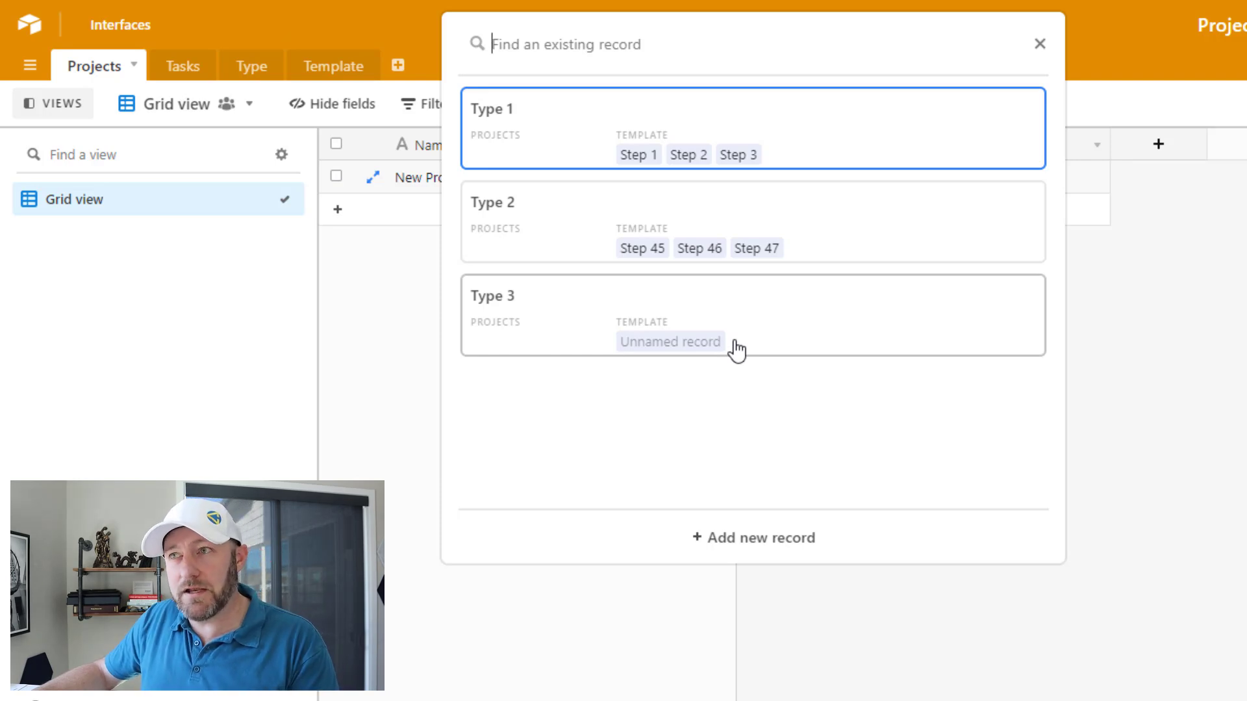
{"action": "left_click", "coordinate": [562, 134]}
{"action": "left_click", "coordinate": [1112, 385]}
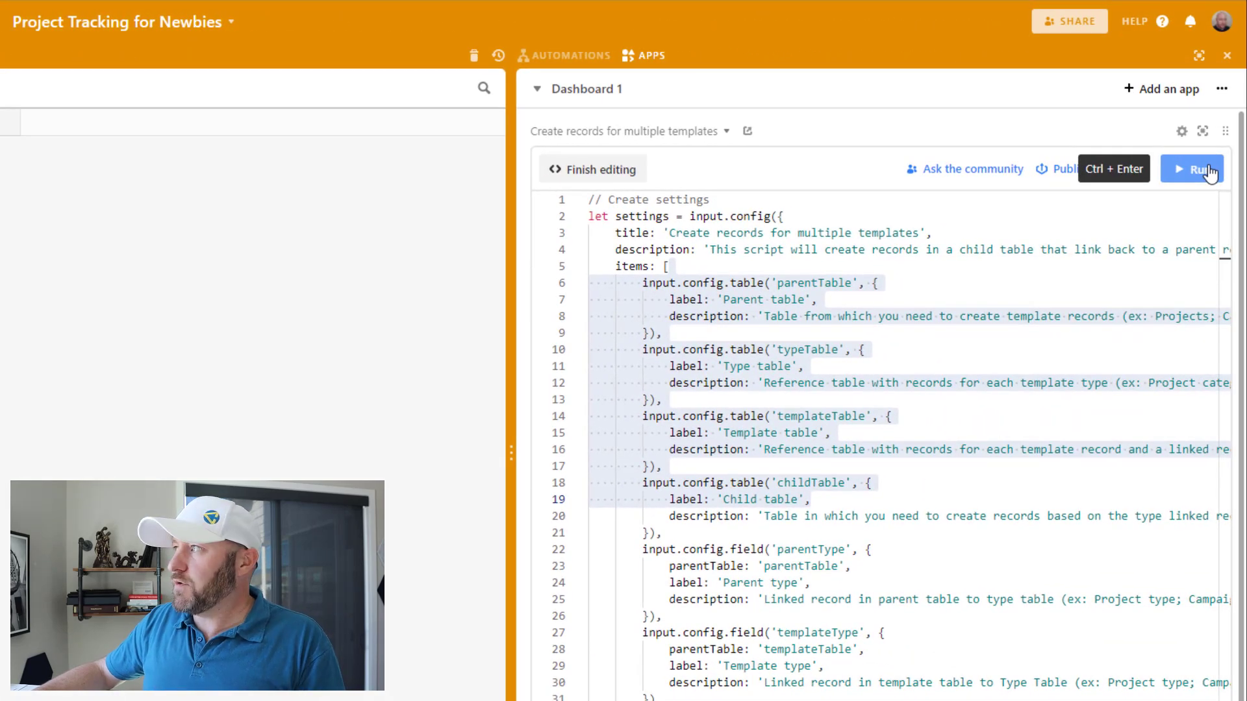
- Run the script on the New Project for Gap Consulting record
{"action": "left_click", "coordinate": [1192, 170]}
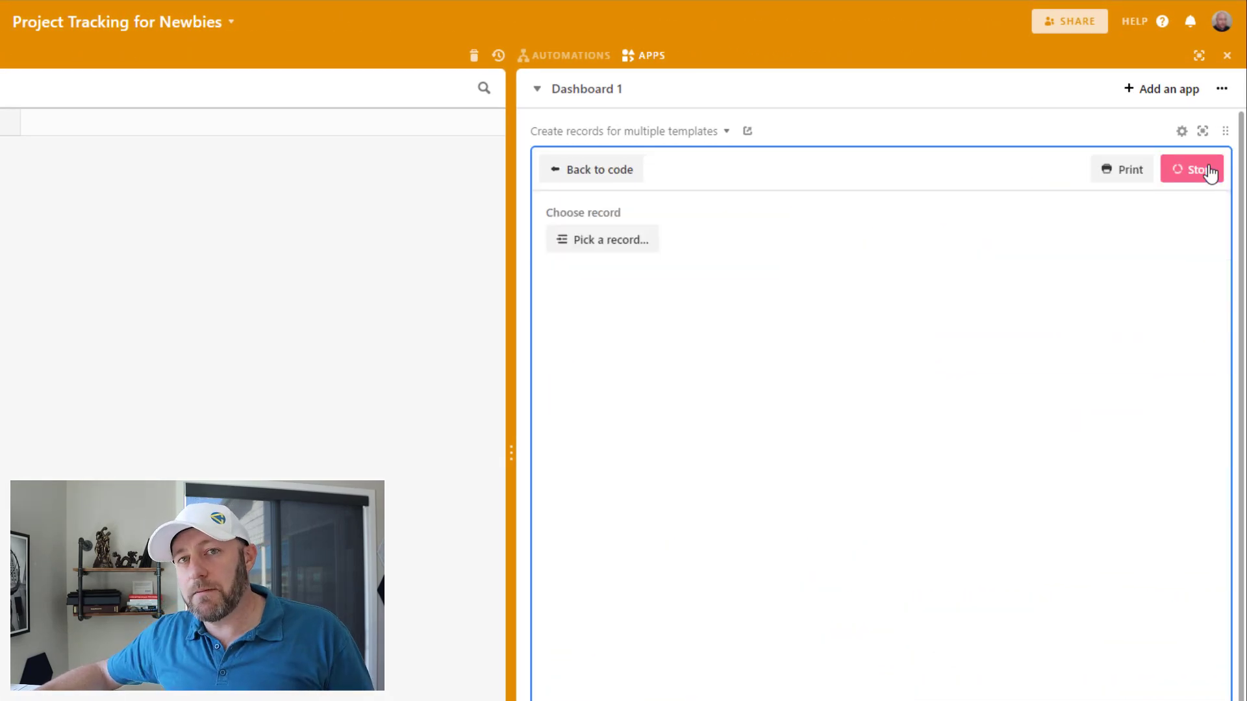
{"action": "left_click", "coordinate": [620, 250]}
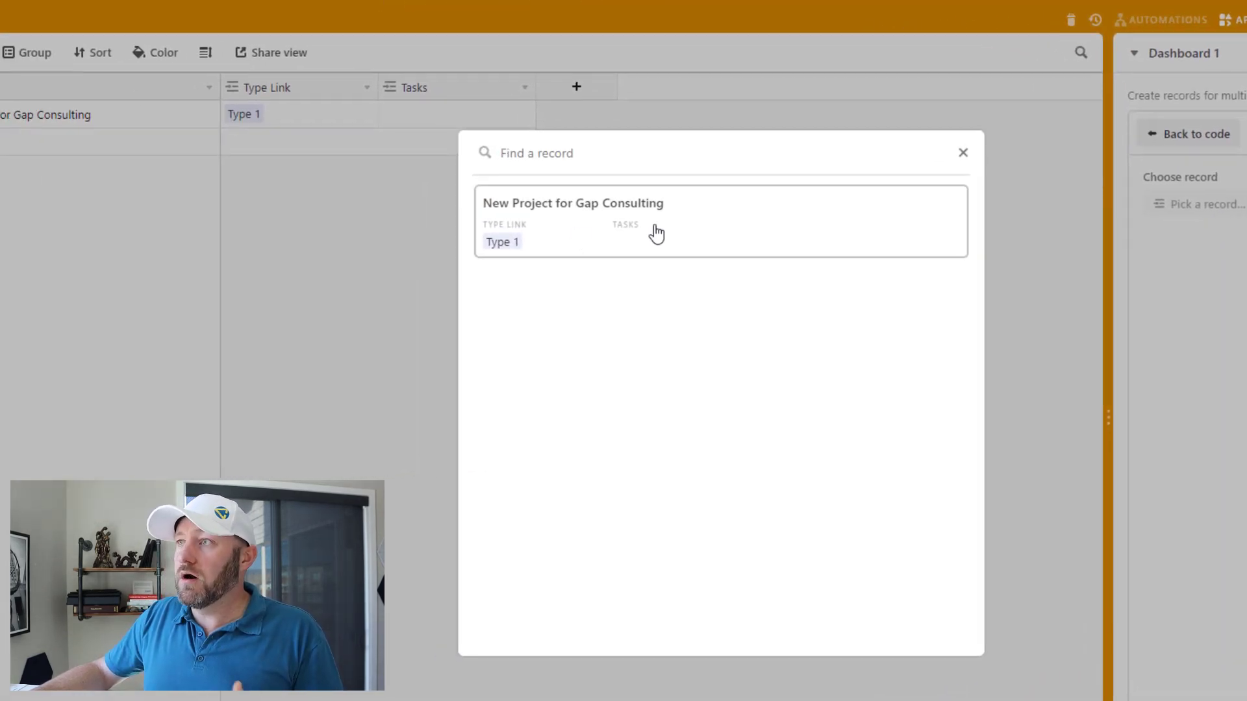
{"action": "left_click", "coordinate": [576, 238]}
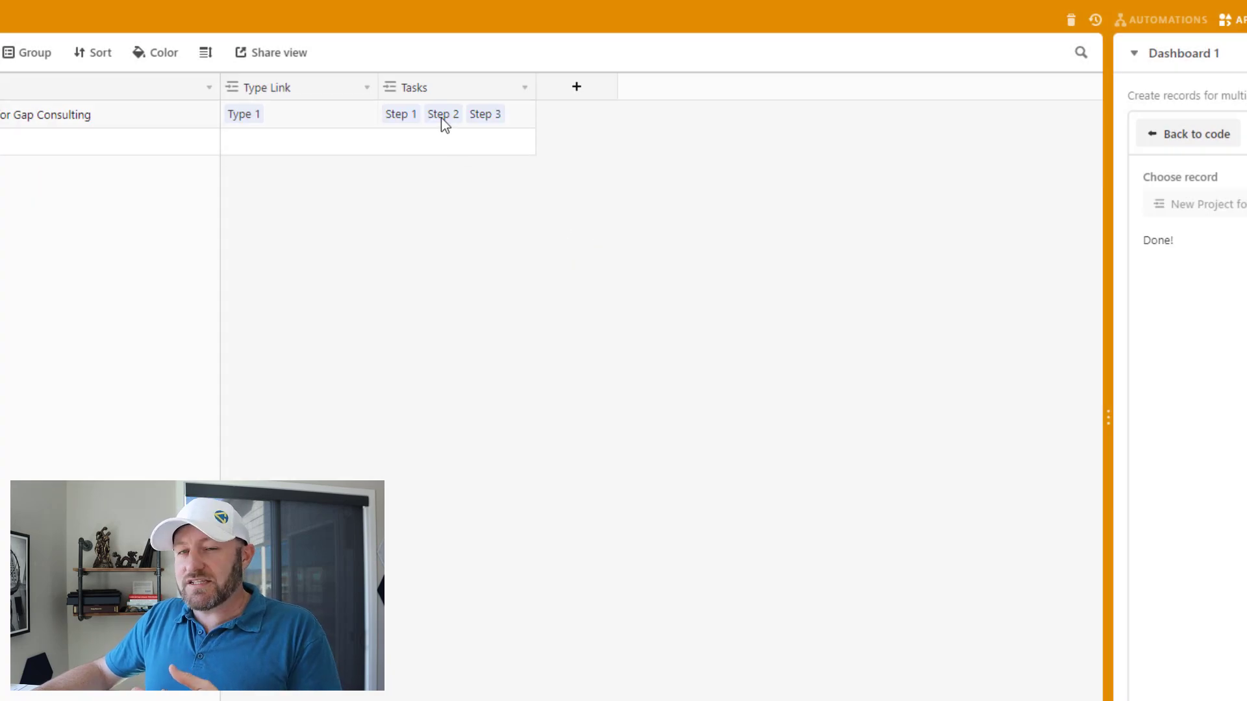
- Check the tasks linked to the project, including their names and order values in the Tasks table
{"action": "left_click", "coordinate": [415, 115]}
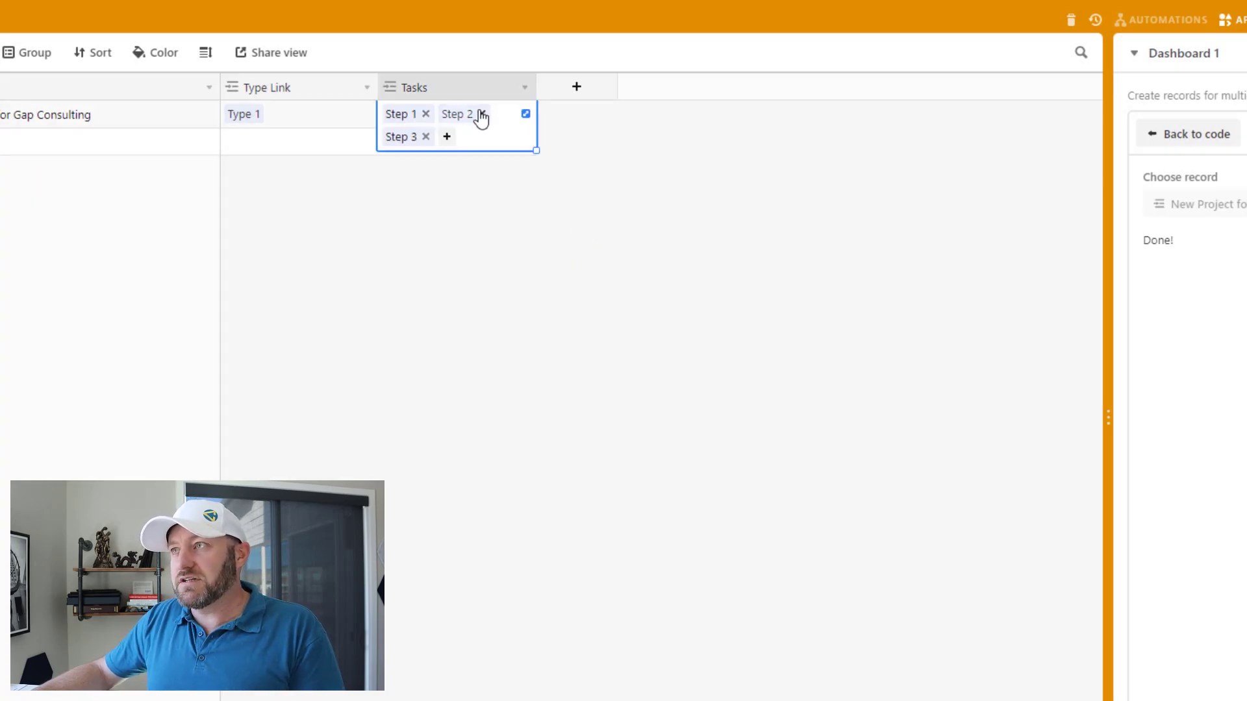
{"action": "left_click", "coordinate": [549, 302]}
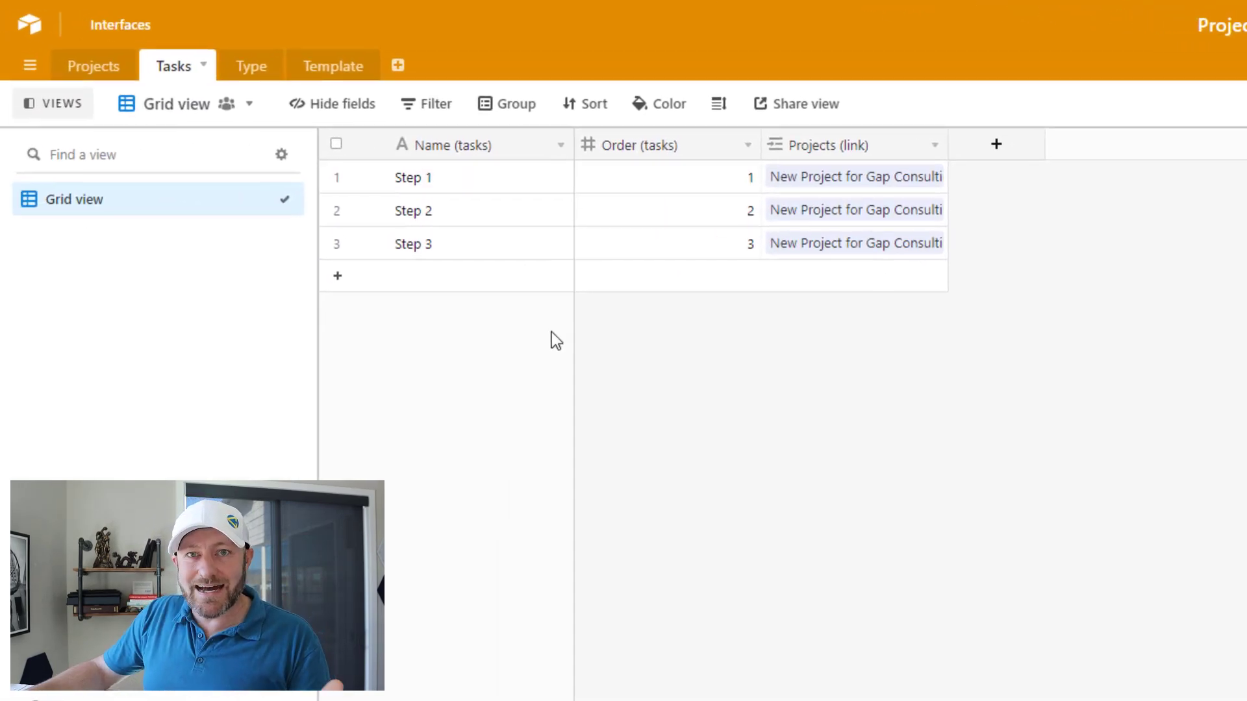
{"action": "left_click_drag", "start_coordinate": [500, 176], "coordinate": [512, 247]}
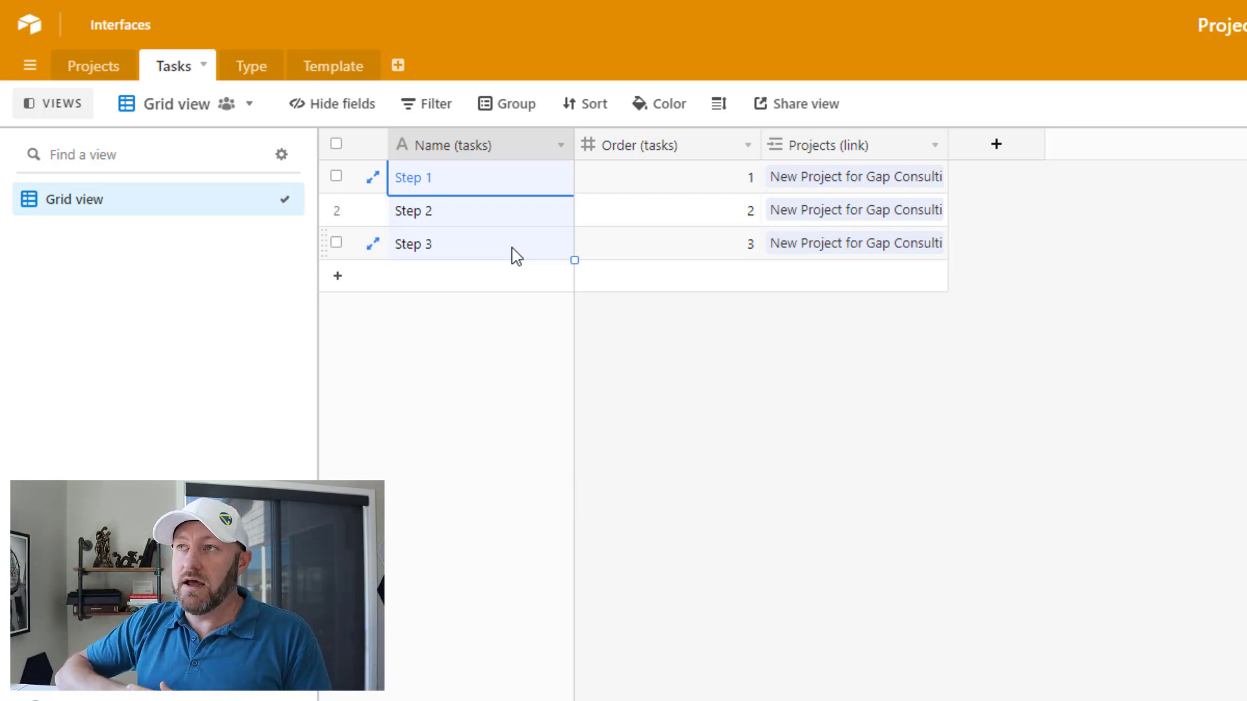
{"action": "left_click_drag", "start_coordinate": [723, 171], "coordinate": [716, 245]}
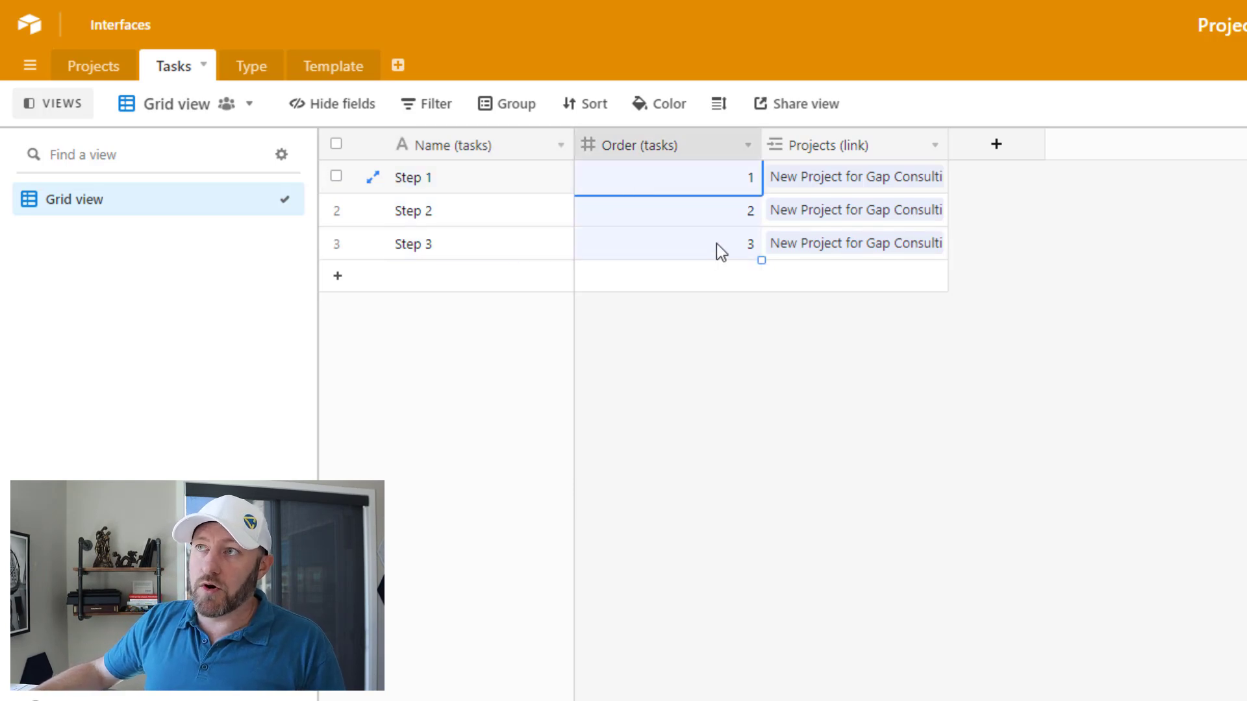
- Narrow the Order (tasks) column slightly and widen the Projects (link) column to fit the full project names
{"action": "left_click_drag", "start_coordinate": [755, 149], "coordinate": [729, 148]}
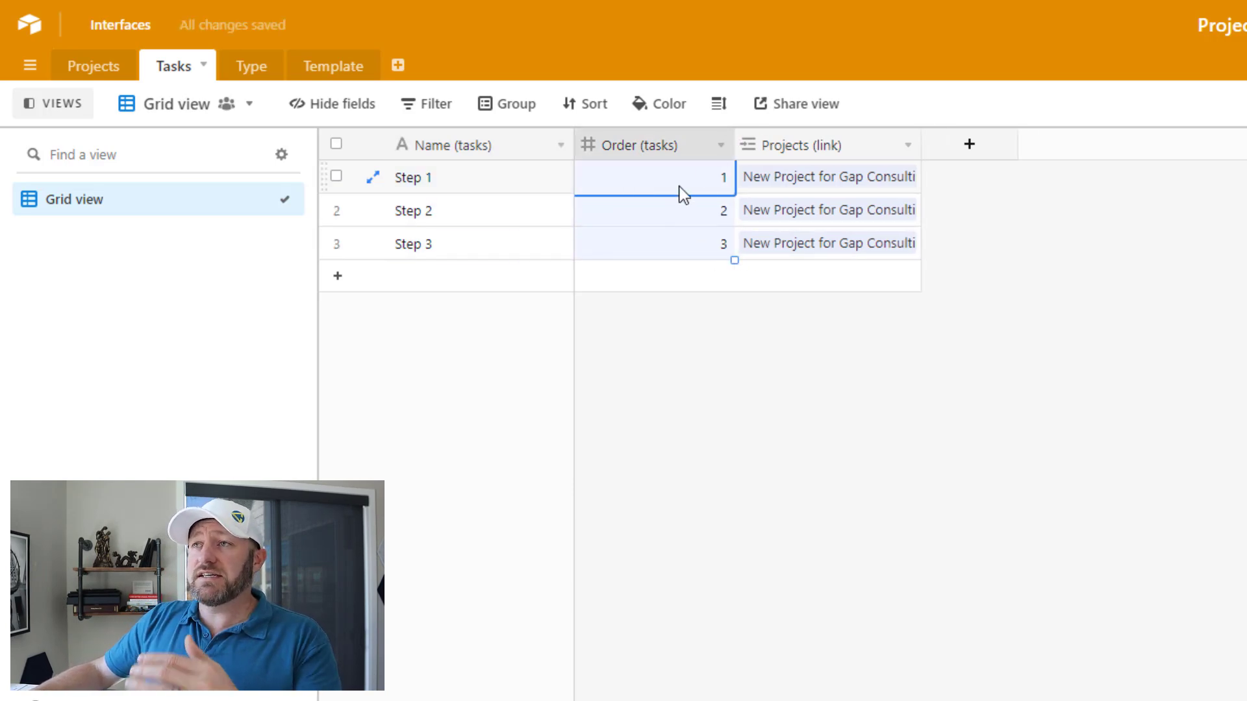
{"action": "left_click", "coordinate": [687, 200]}
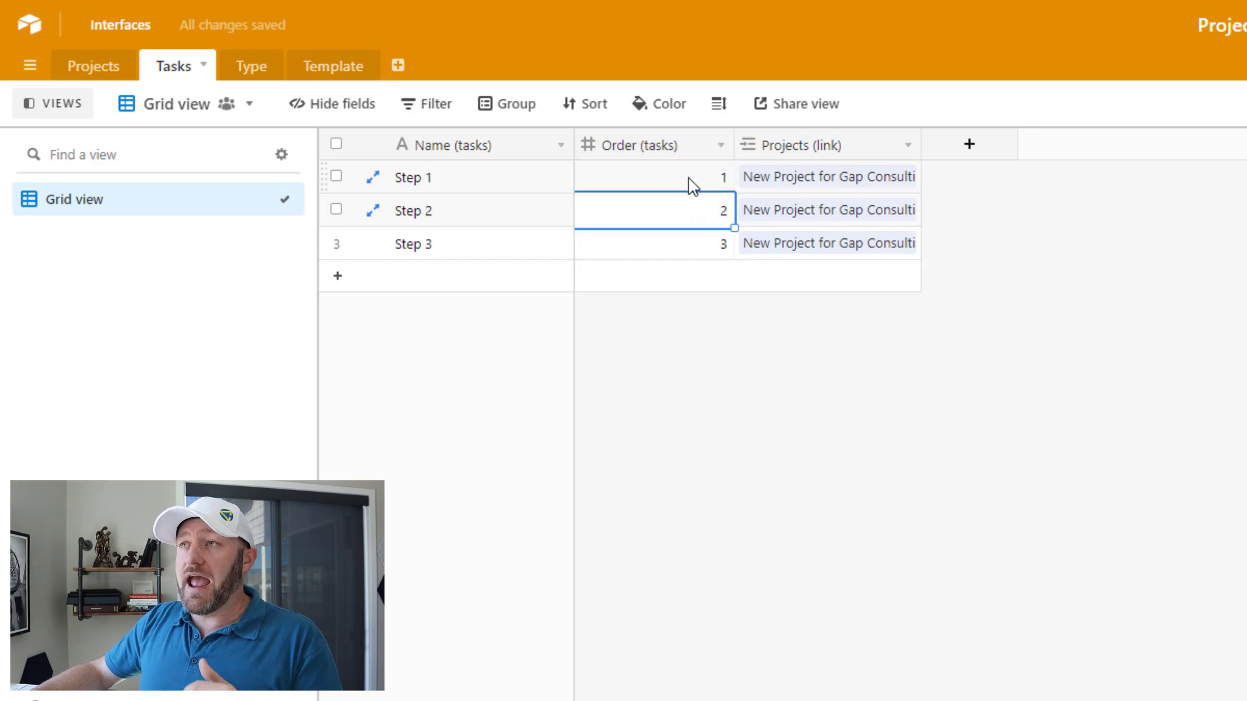
{"action": "left_click", "coordinate": [688, 178]}
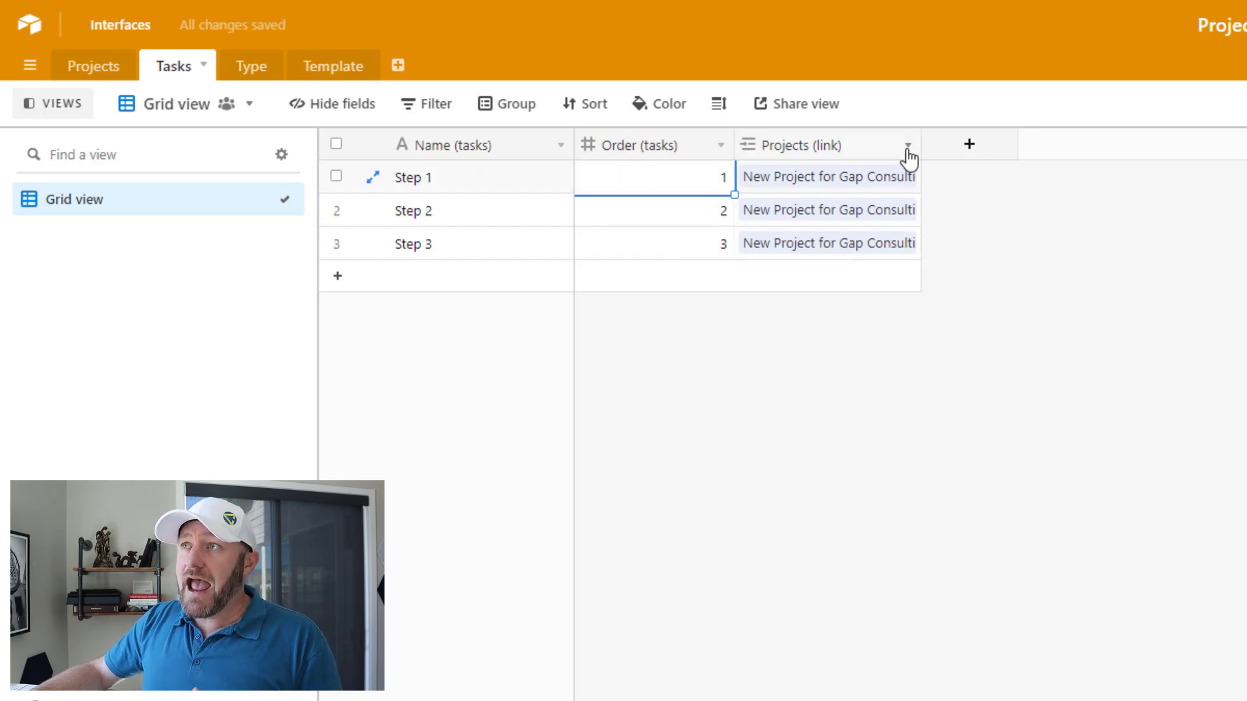
{"action": "left_click_drag", "start_coordinate": [922, 142], "coordinate": [1031, 144]}
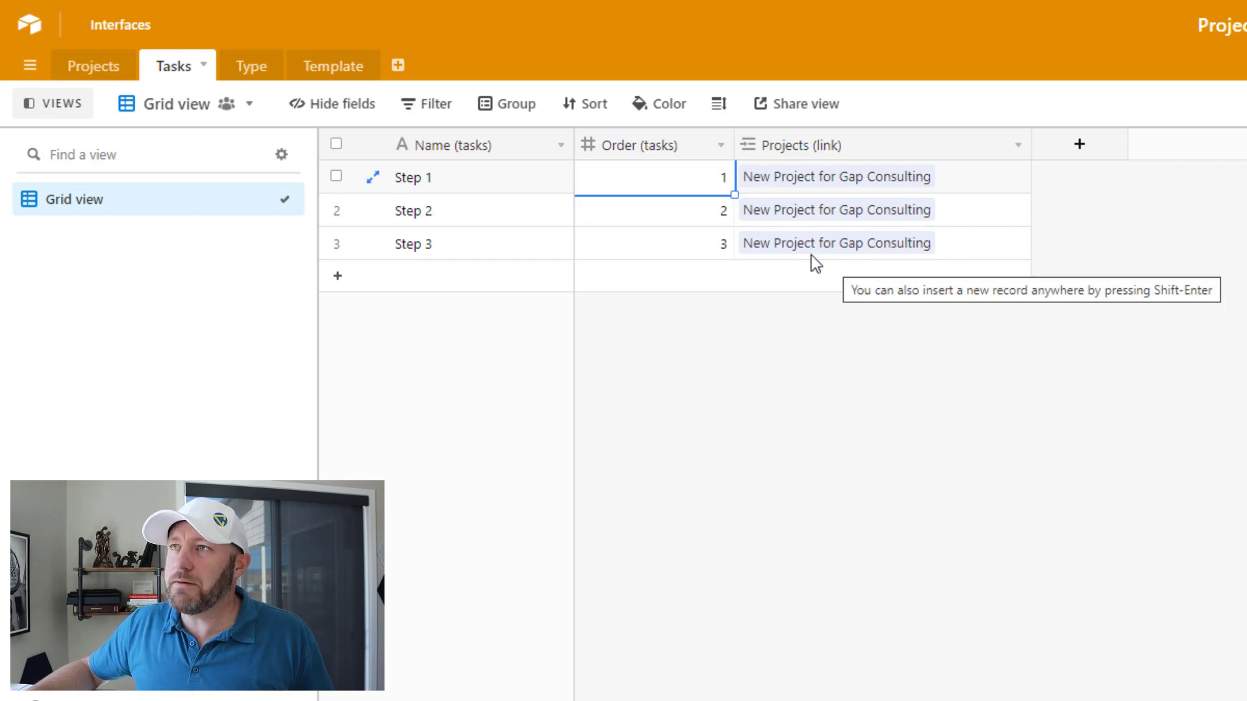
- Add a template record named Step 4 with order 4 to the Type 1 group in the Template table
{"action": "left_click", "coordinate": [331, 68]}
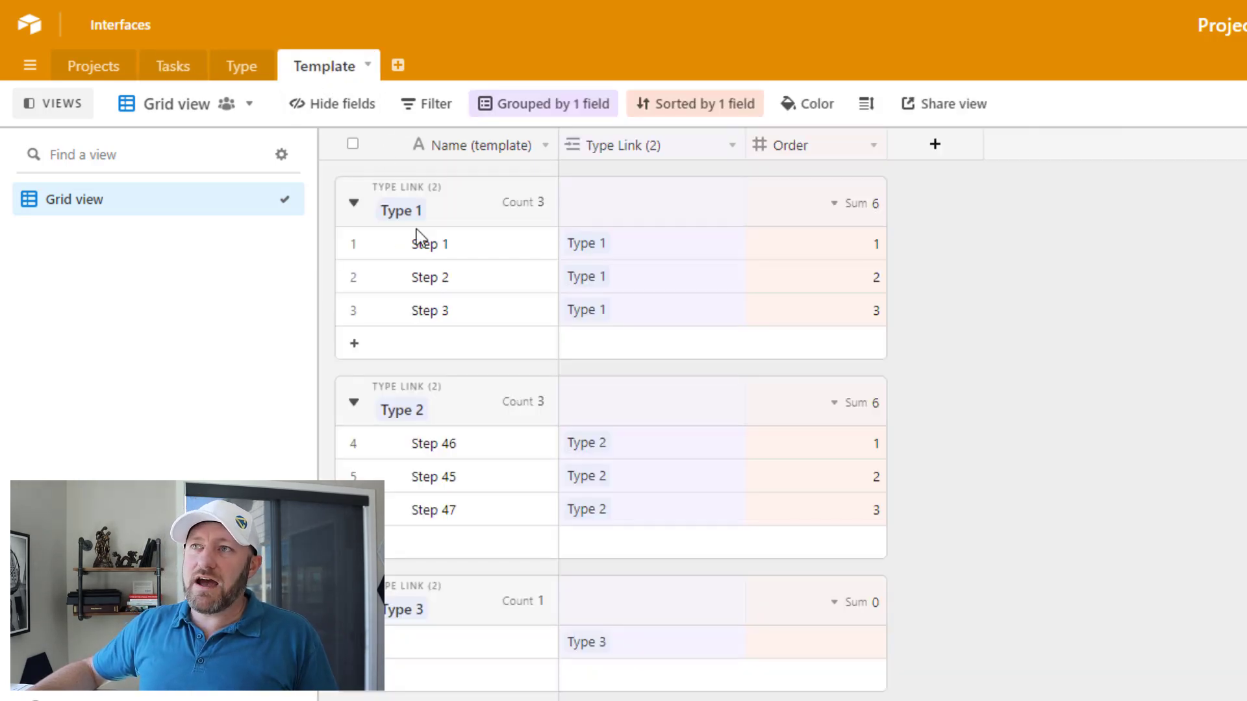
{"action": "left_click", "coordinate": [513, 356]}
{"action": "type", "text": "Step 4"}
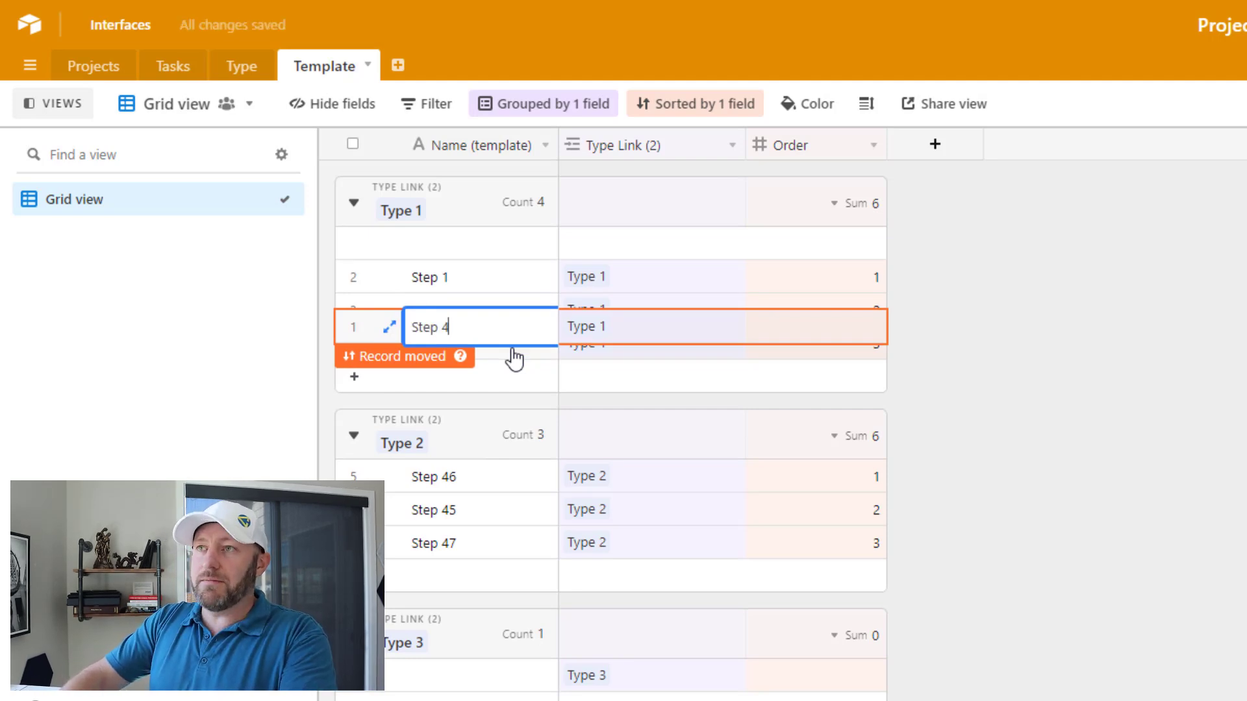
{"action": "key", "text": "Tab"}
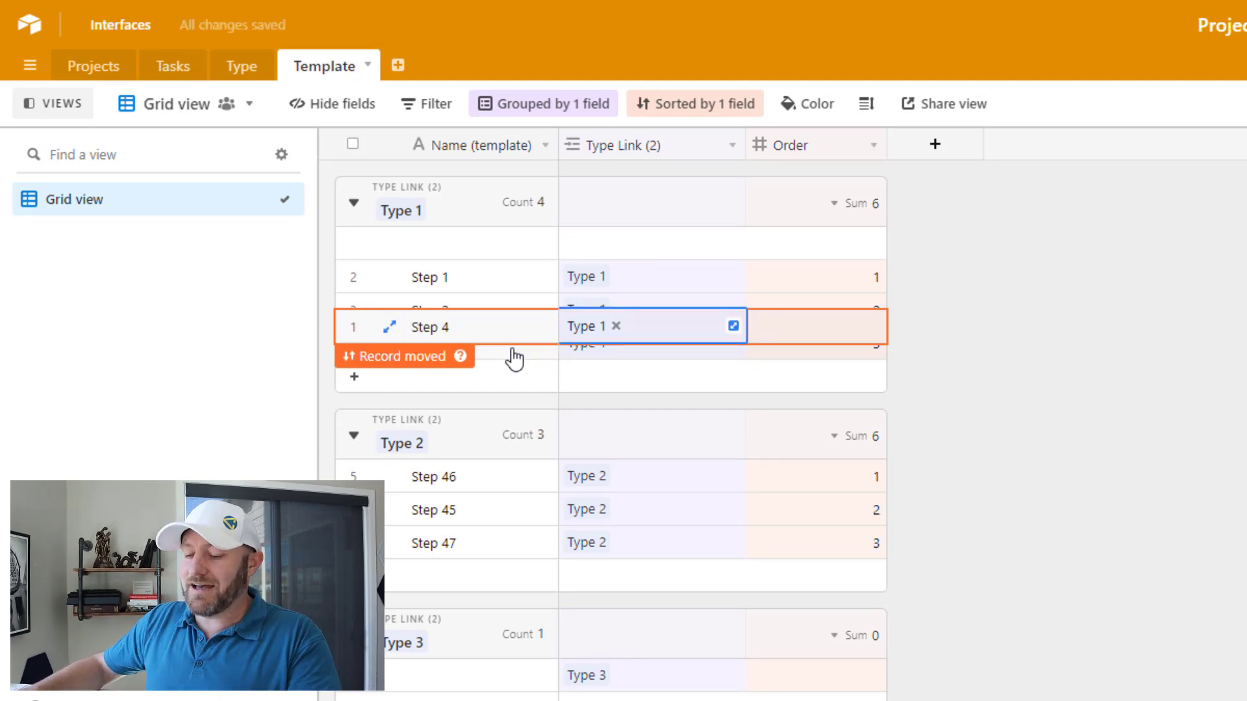
{"action": "key", "text": "Tab"}
{"action": "type", "text": "4"}
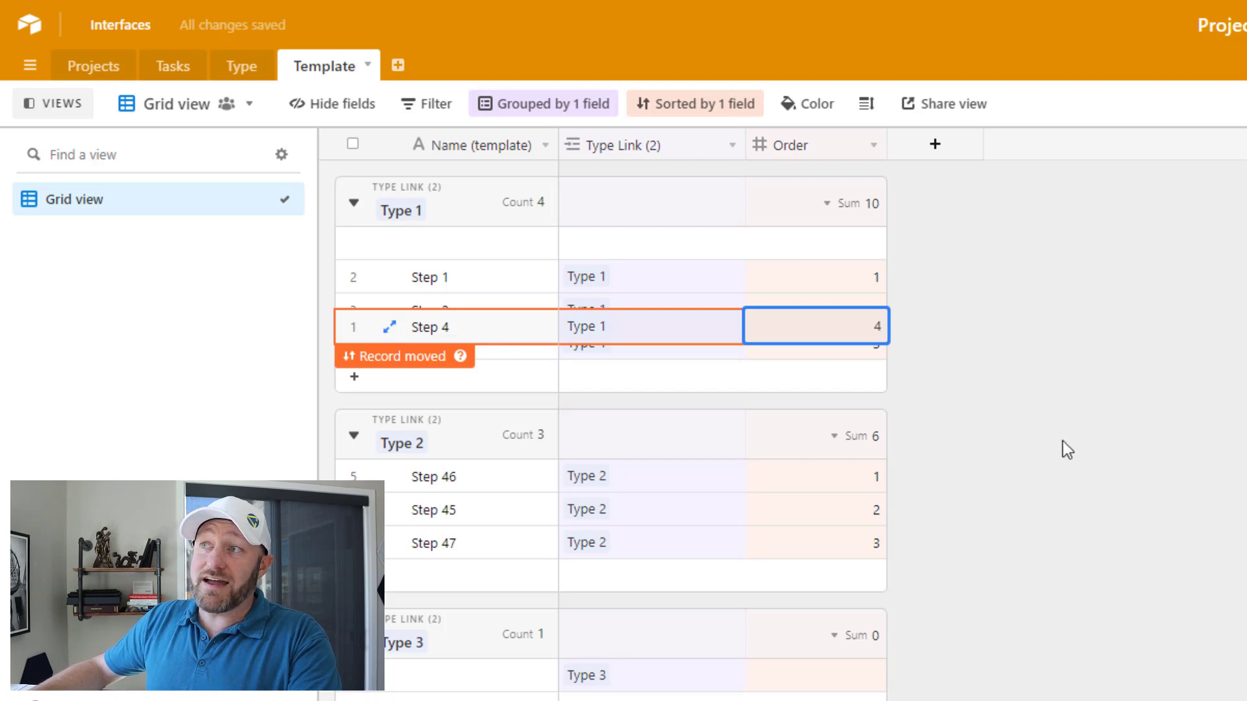
{"action": "left_click", "coordinate": [1147, 430]}
{"action": "left_click", "coordinate": [1074, 422]}
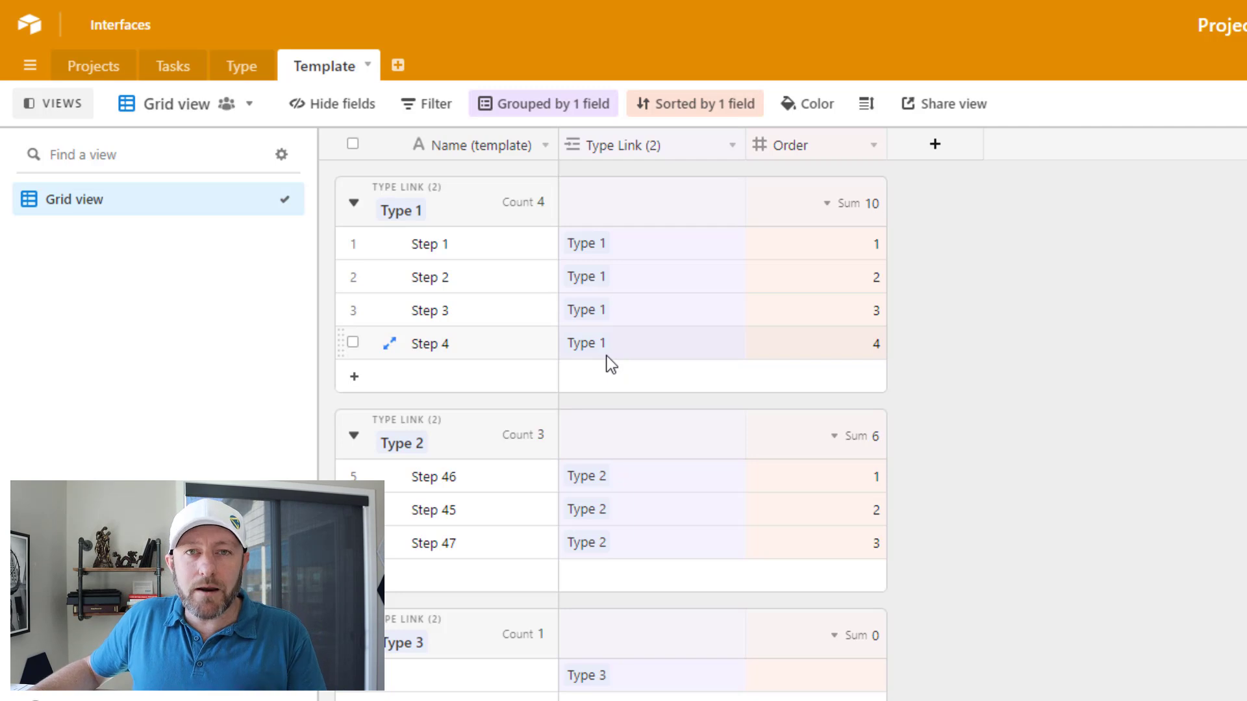
- Review the existing tasks, and rerun the script on the New Project for Gap Consulting record
{"action": "left_click", "coordinate": [181, 73]}
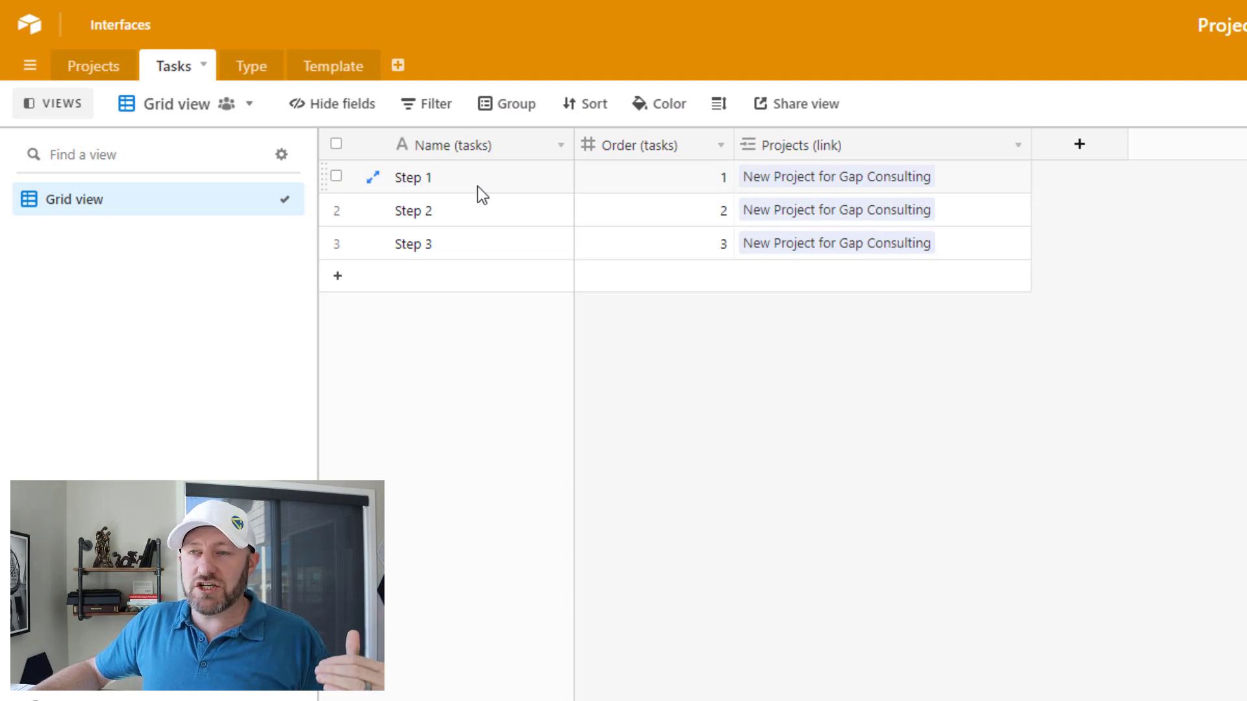
{"action": "left_click_drag", "start_coordinate": [478, 186], "coordinate": [463, 263]}
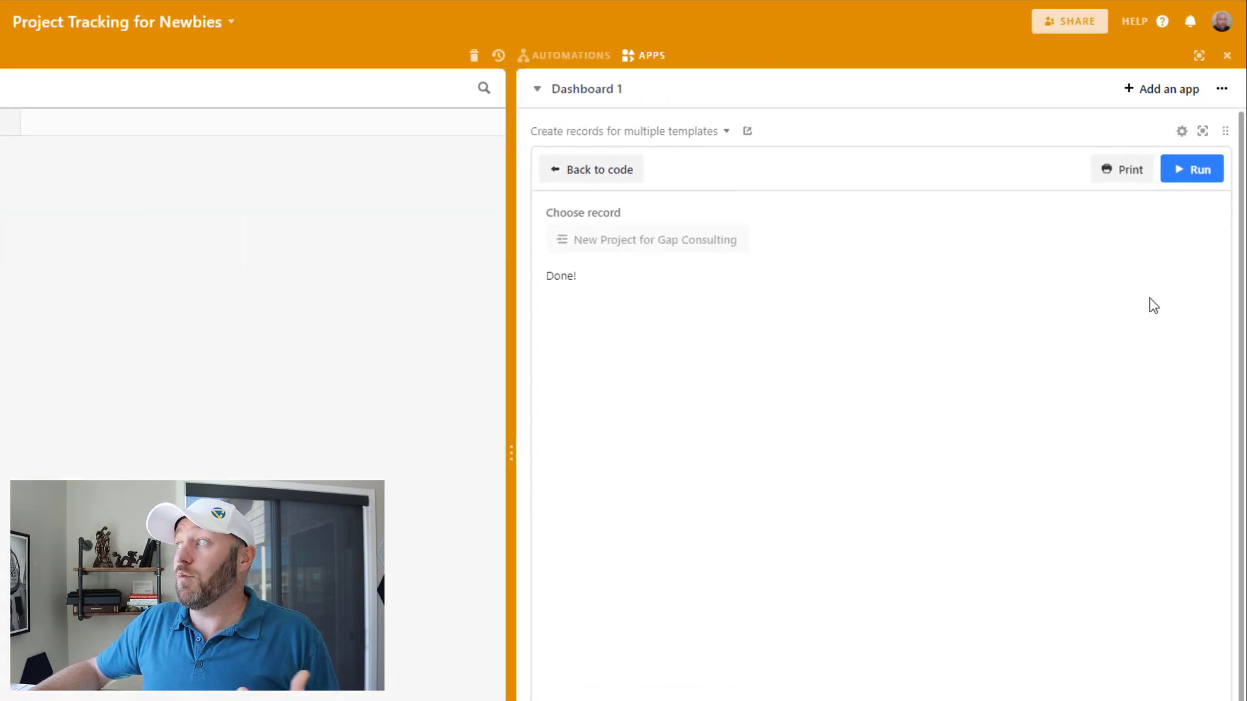
{"action": "left_click", "coordinate": [1182, 168]}
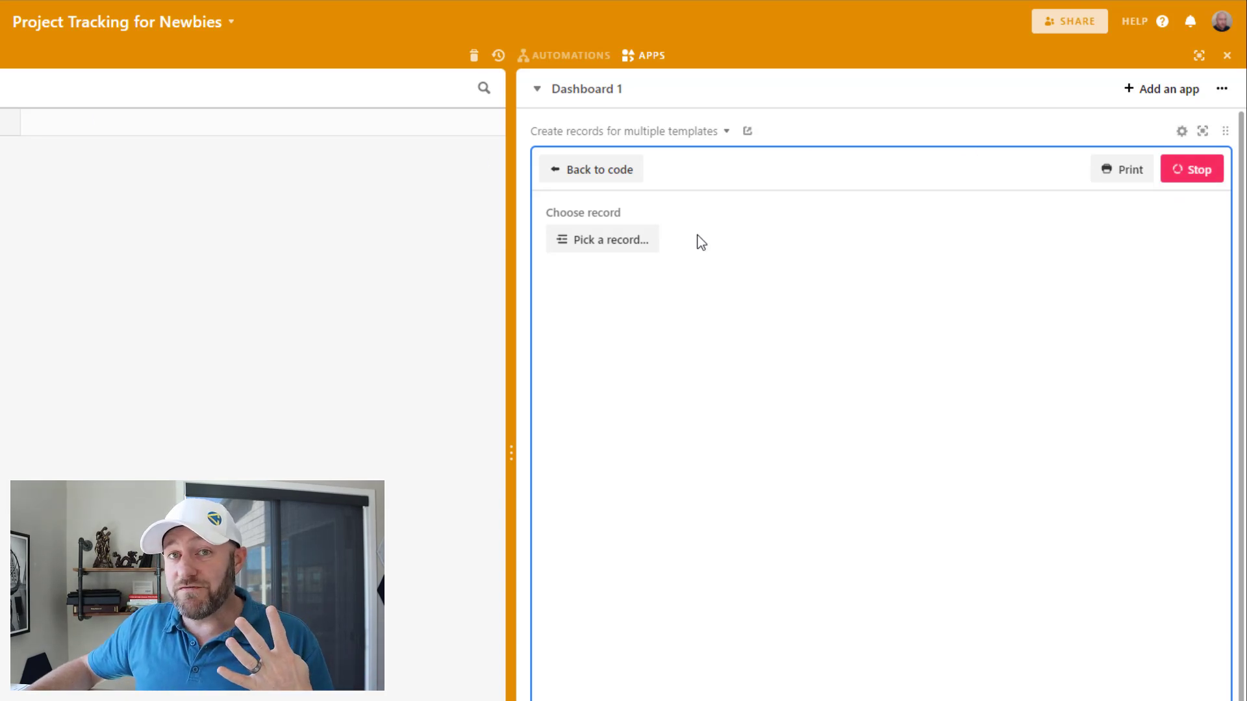
{"action": "left_click", "coordinate": [623, 240]}
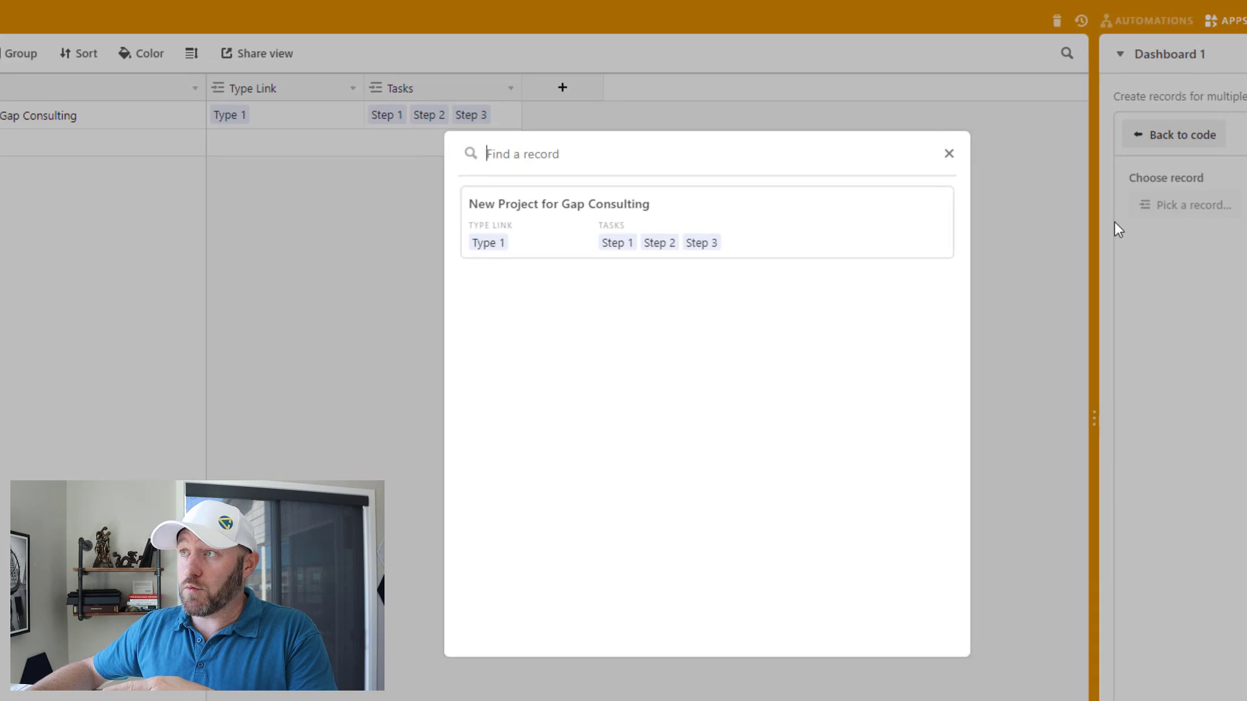
{"action": "left_click", "coordinate": [828, 235]}
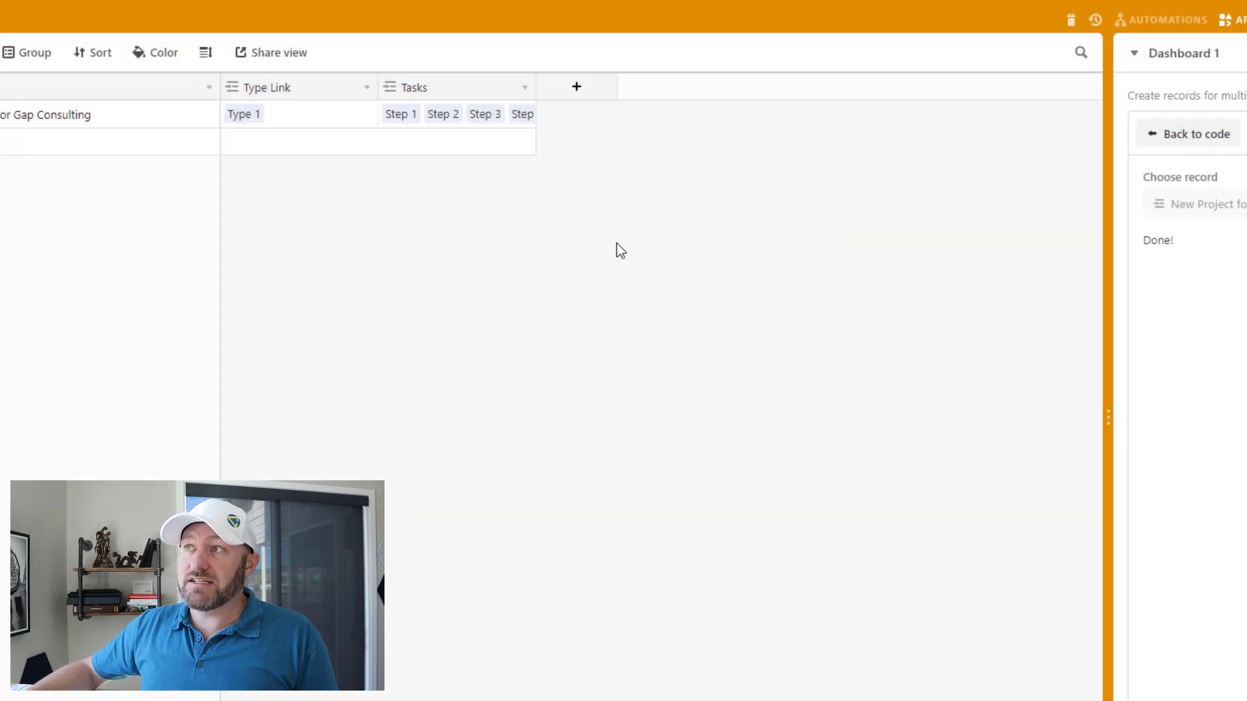
- Check the newly generated tasks in the Tasks table, including their names, project links and order values
{"action": "left_click", "coordinate": [189, 73]}
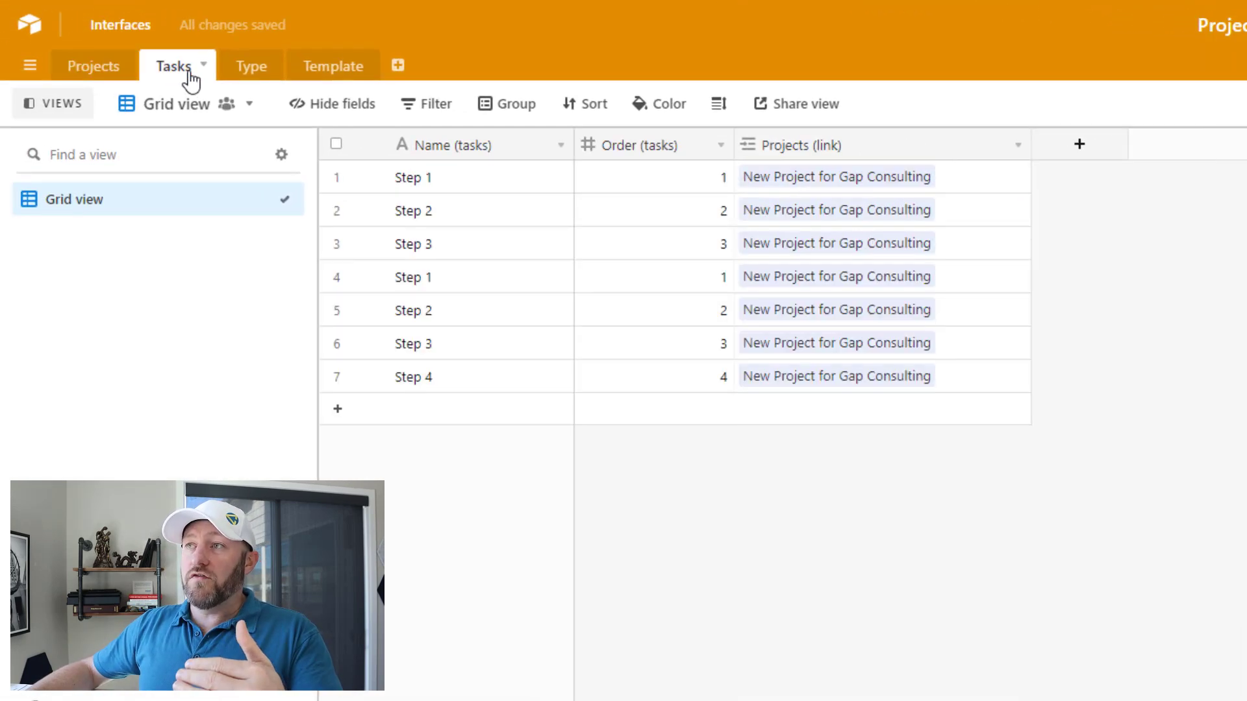
{"action": "left_click_drag", "start_coordinate": [477, 286], "coordinate": [463, 368]}
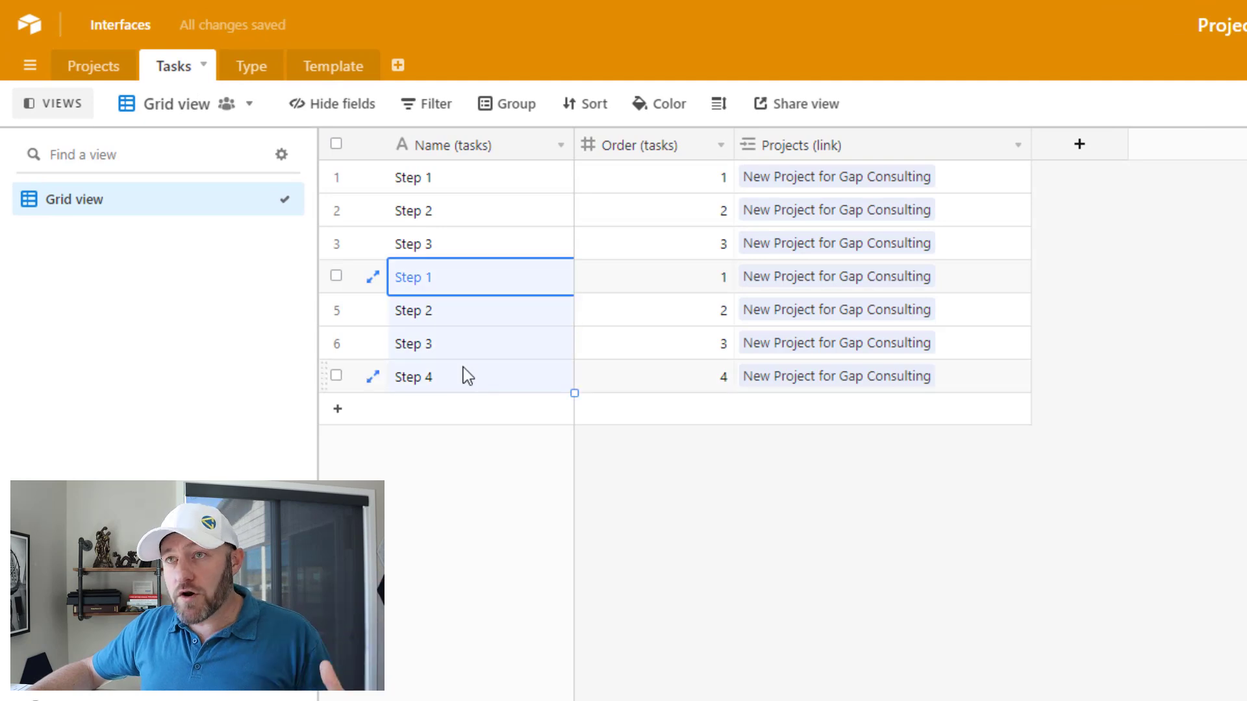
{"action": "left_click_drag", "start_coordinate": [813, 290], "coordinate": [806, 392]}
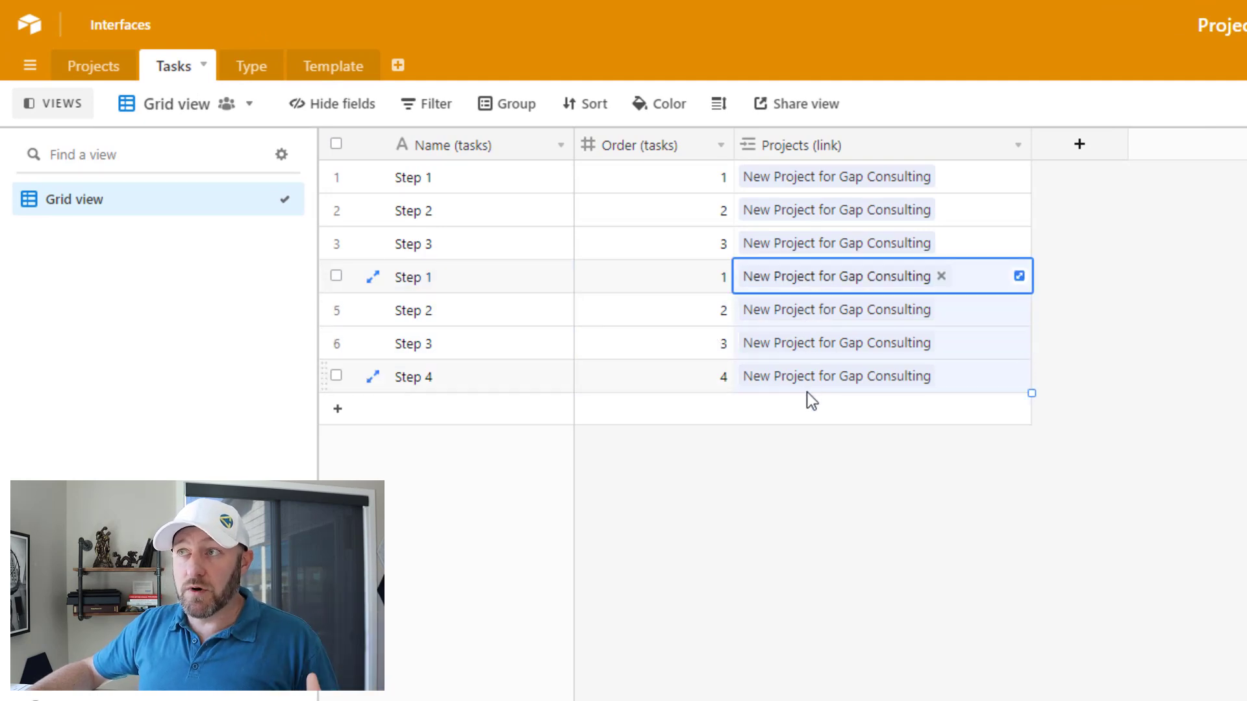
{"action": "left_click_drag", "start_coordinate": [705, 290], "coordinate": [684, 375]}
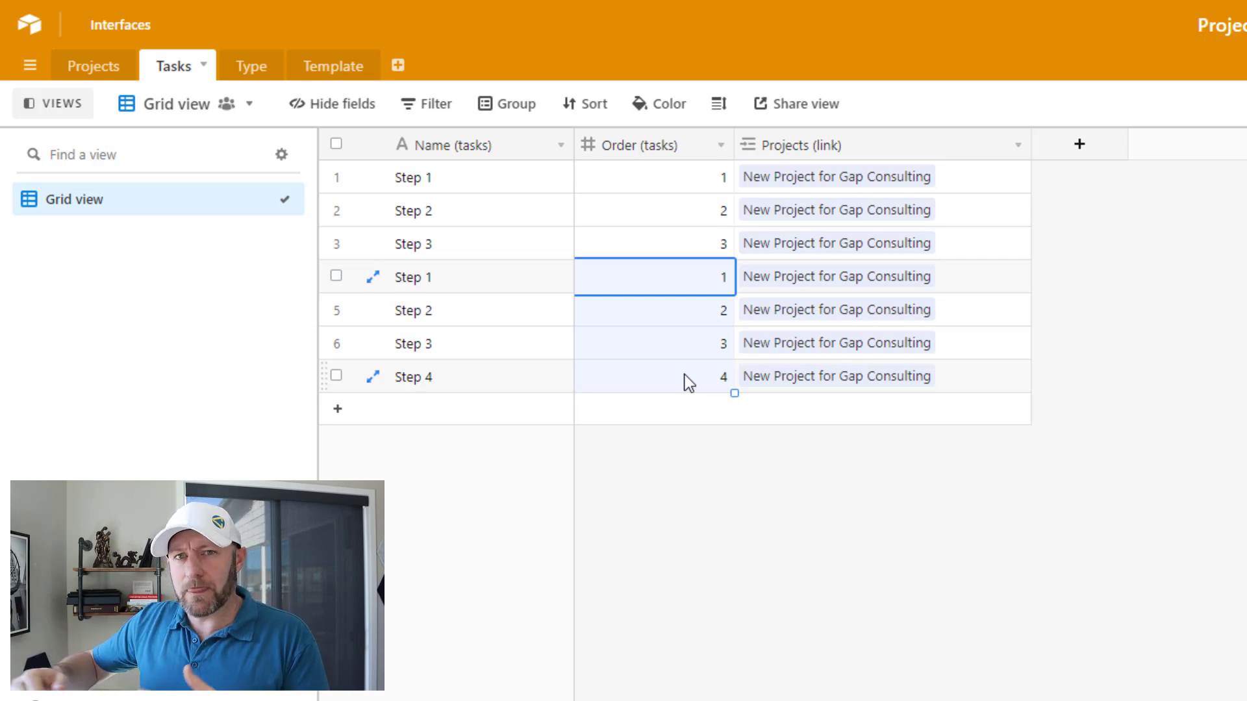
- Add a project record named Another Project and link it to Type 2 in its Type Link field
{"action": "left_click", "coordinate": [92, 55]}
{"action": "left_click", "coordinate": [494, 209]}
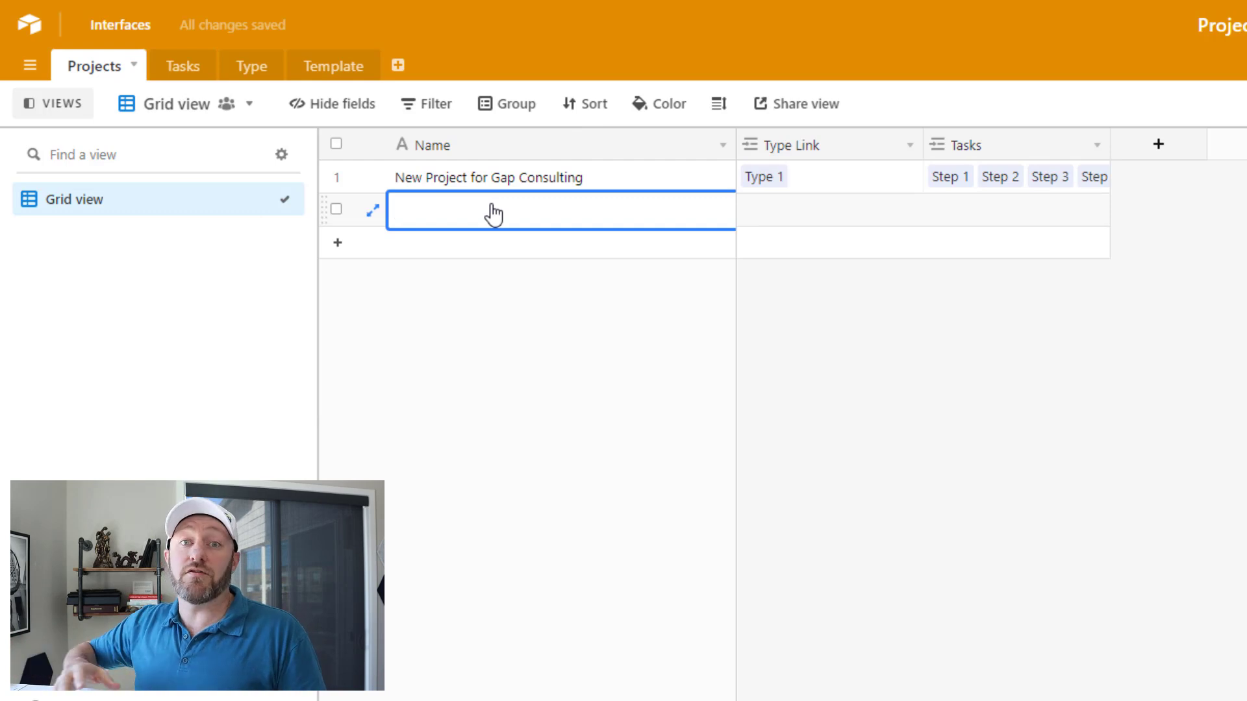
{"action": "type", "text": "Another"}
{"action": "key", "text": "Tab"}
{"action": "left_click", "coordinate": [758, 219]}
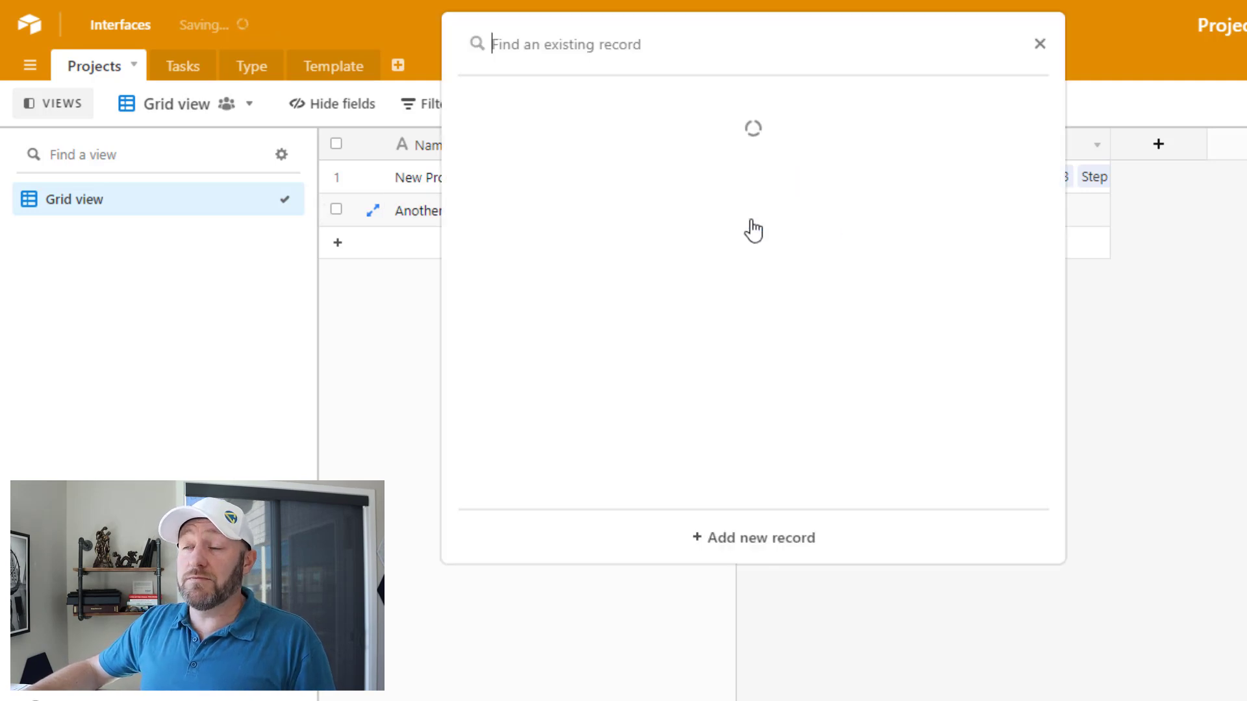
{"action": "left_click", "coordinate": [595, 223]}
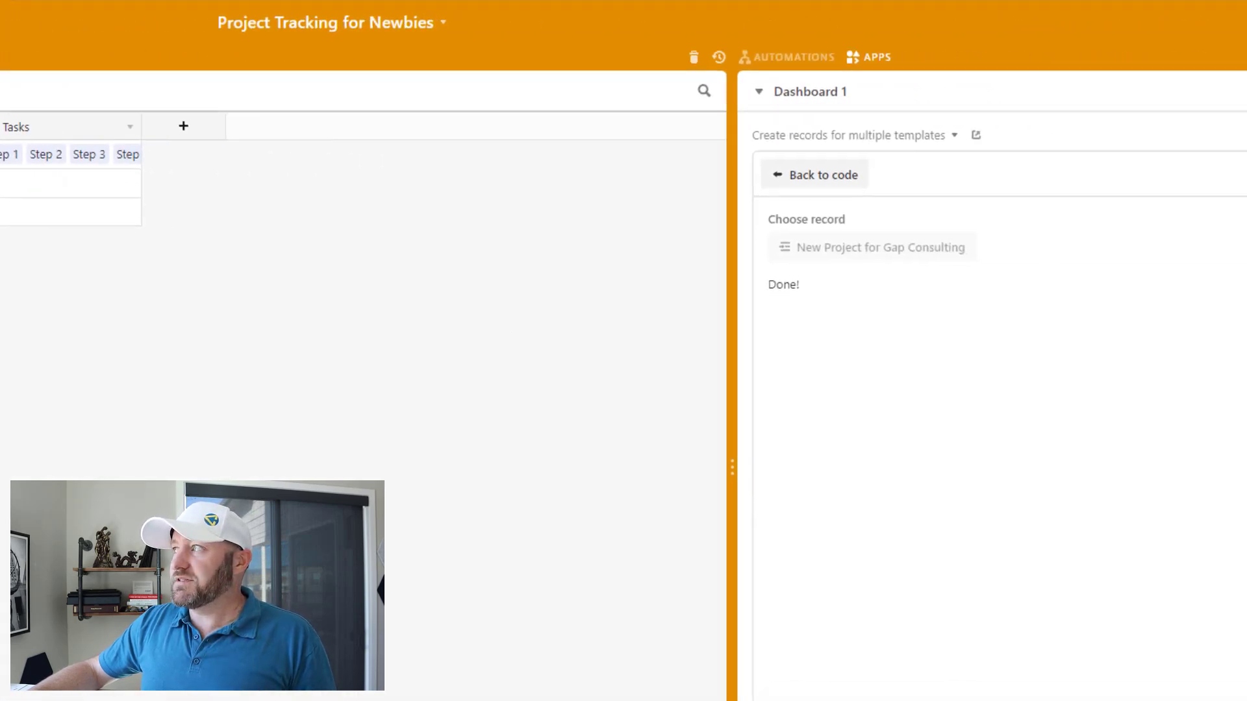
- Run the script on the Another Project record and check the order values of its tasks in the Tasks table
{"action": "left_click", "coordinate": [1188, 170]}
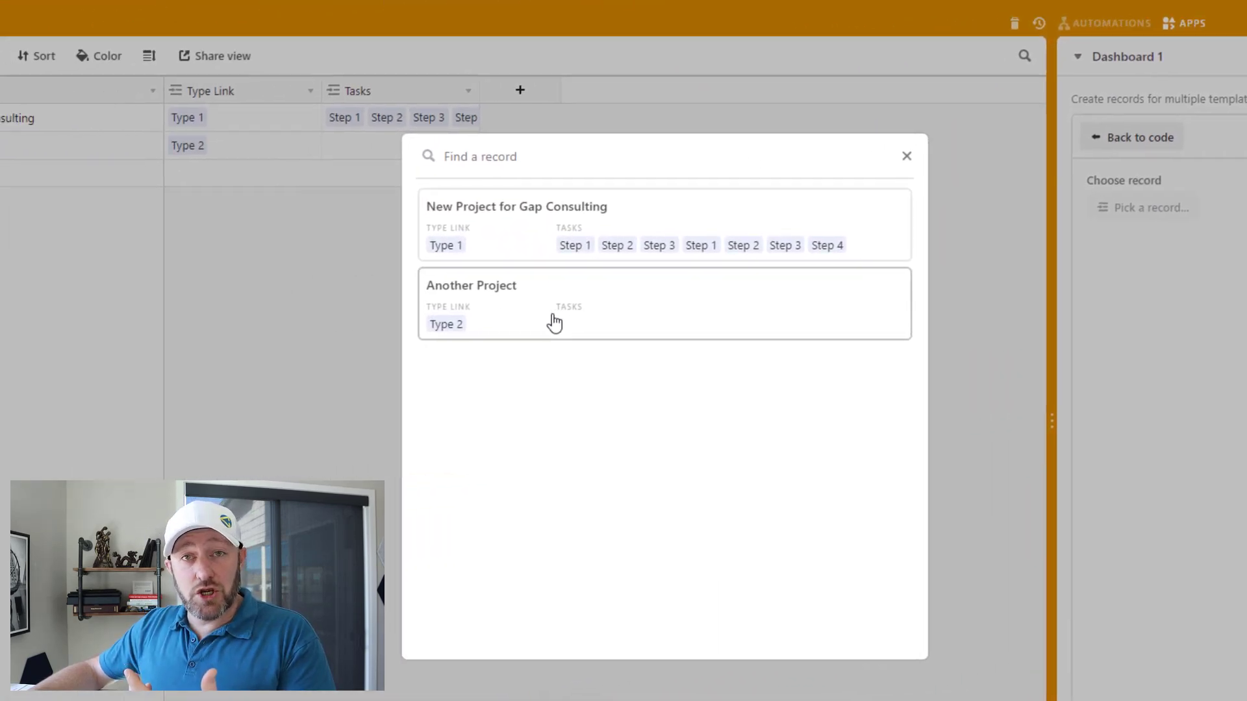
{"action": "left_click", "coordinate": [610, 319]}
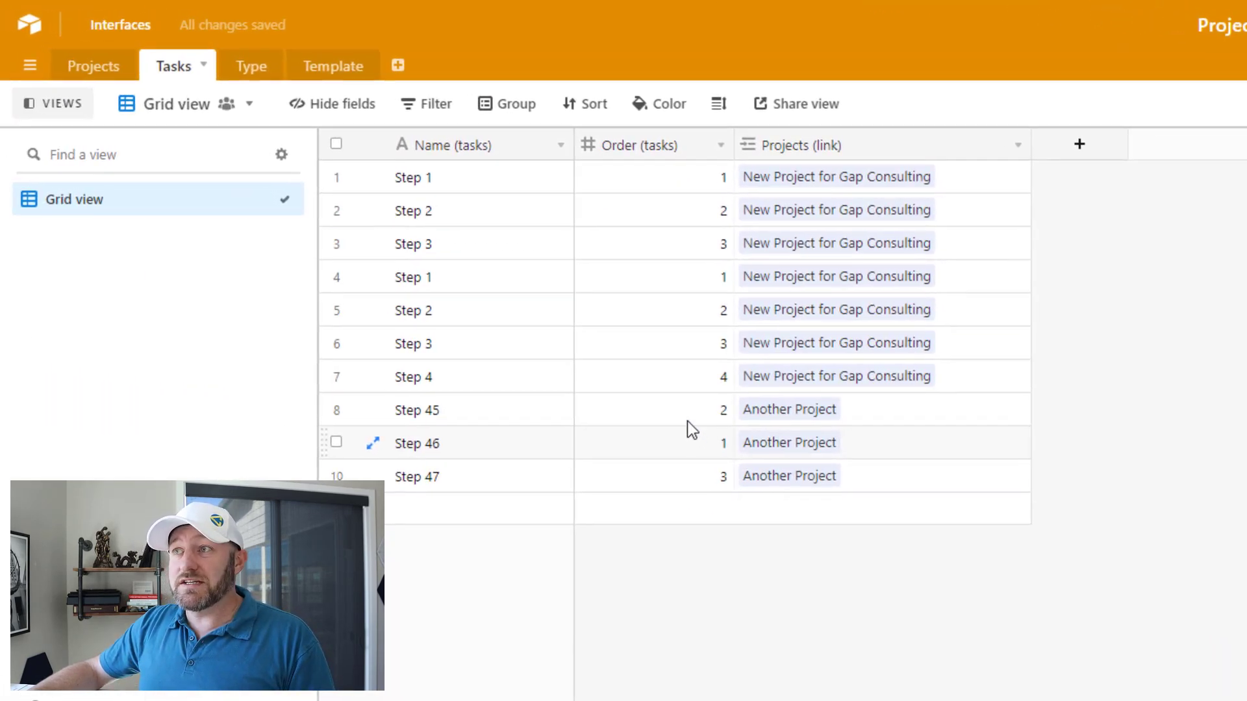
{"action": "left_click", "coordinate": [683, 416]}
{"action": "left_click", "coordinate": [685, 477], "text": "shift"}
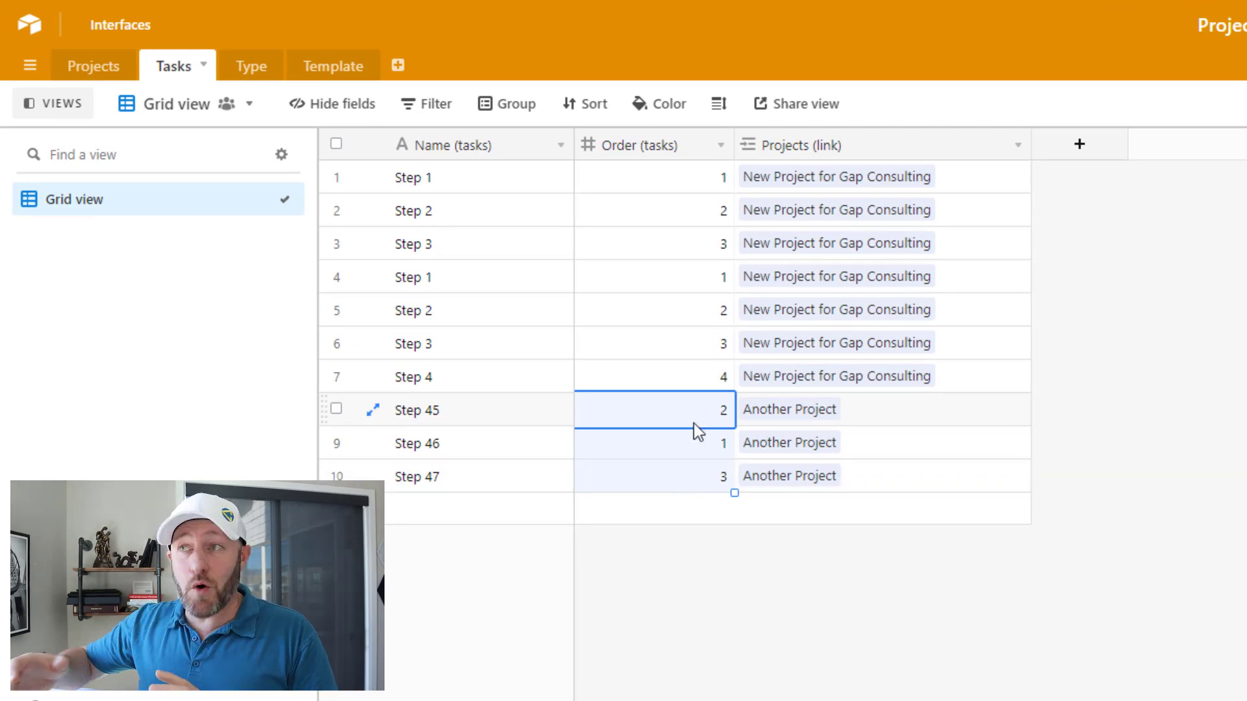
{"action": "left_click", "coordinate": [689, 453]}
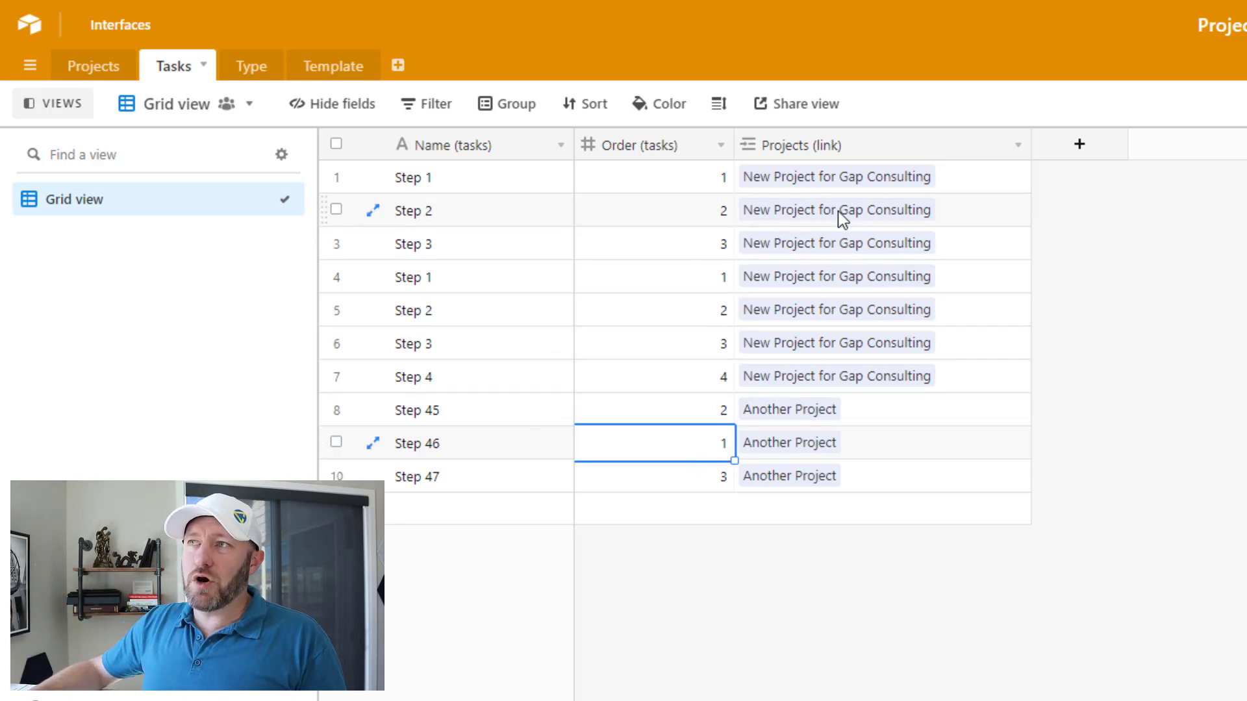
- Group the Tasks grid by the Projects (link) field and sort it ascending by Order (tasks)
{"action": "right_click", "coordinate": [823, 150]}
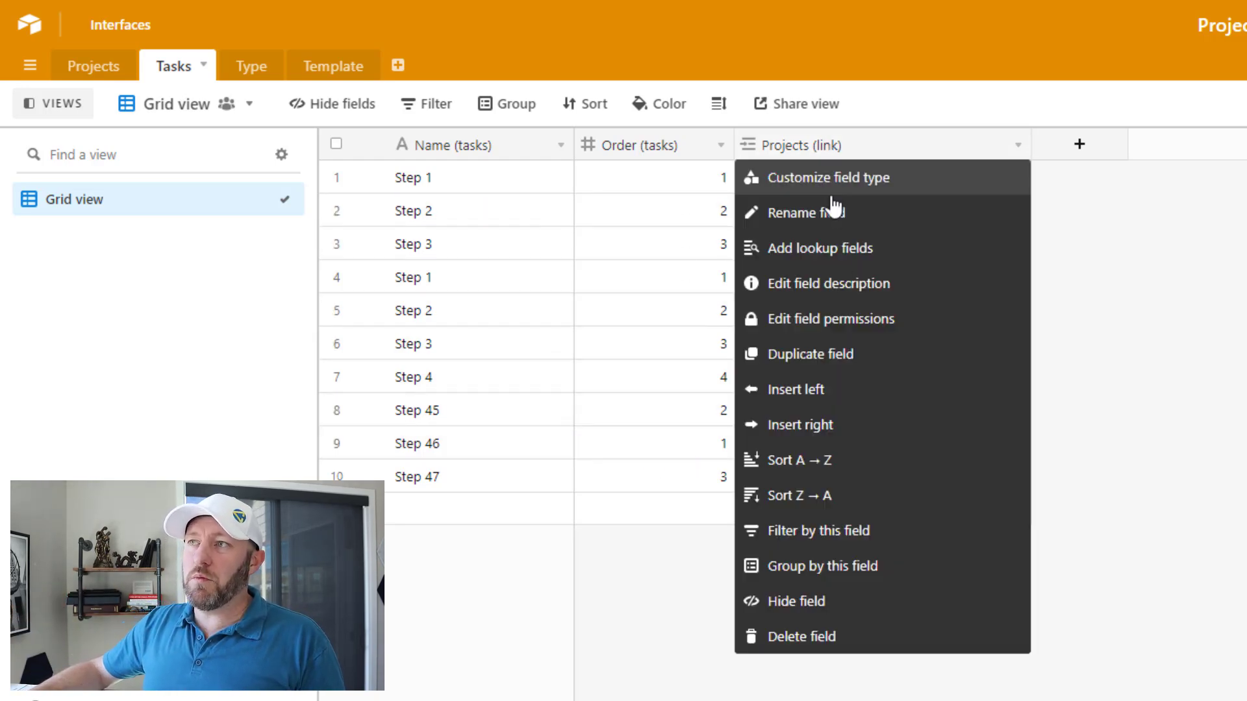
{"action": "left_click", "coordinate": [812, 566]}
{"action": "left_click", "coordinate": [1233, 528]}
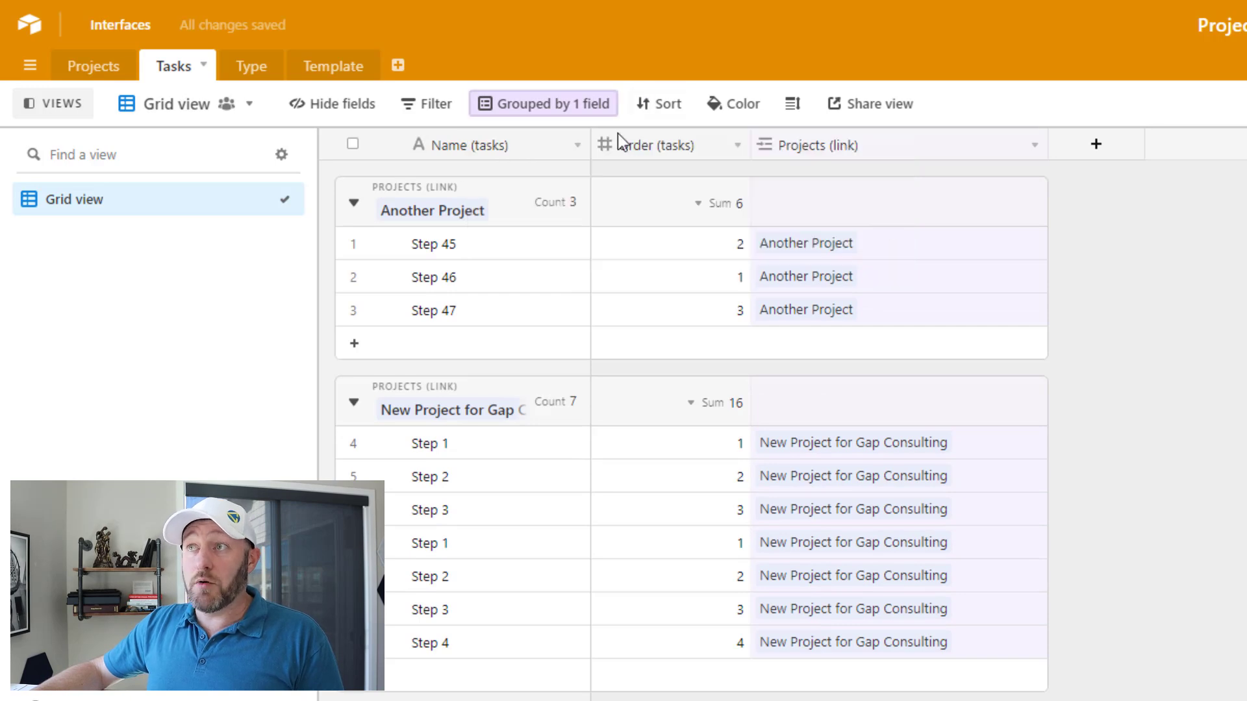
{"action": "right_click", "coordinate": [677, 146]}
{"action": "left_click", "coordinate": [698, 426]}
{"action": "left_click", "coordinate": [1234, 393]}
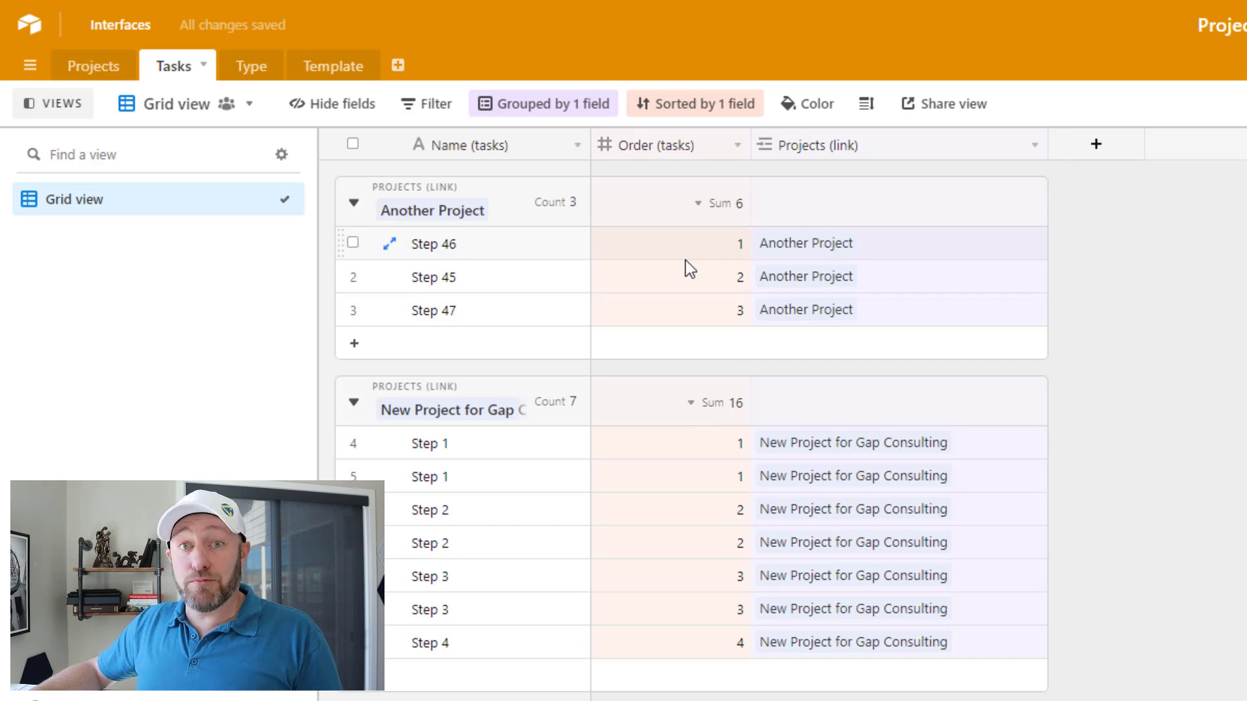
- Create a Collaborator field named Person in Charge in the Tasks table
{"action": "left_click", "coordinate": [1098, 145]}
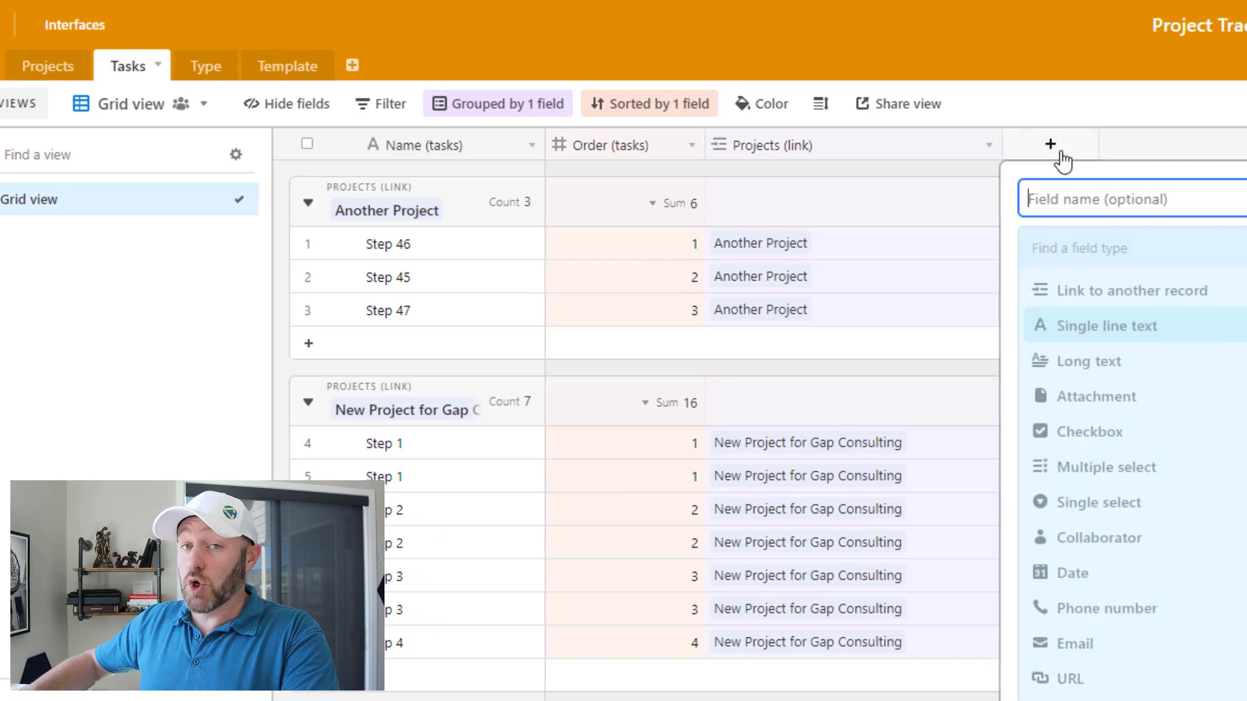
{"action": "type", "text": "Person in Charge"}
{"action": "key", "text": "Tab"}
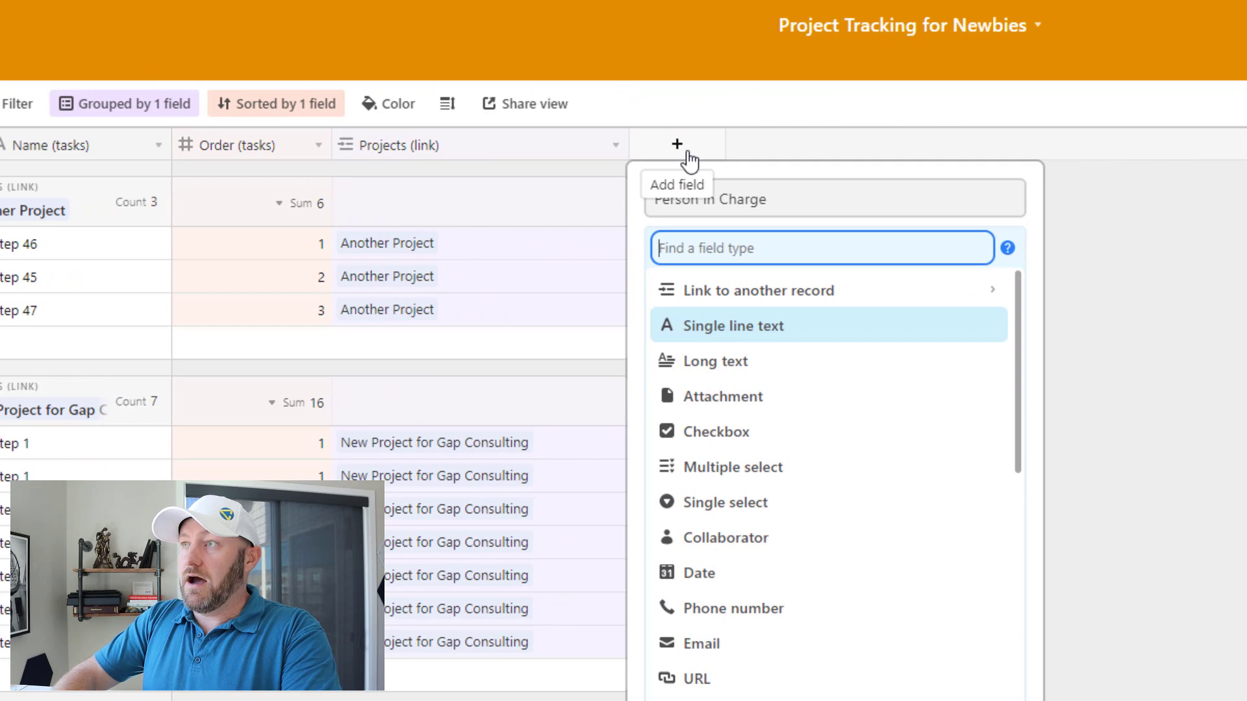
{"action": "type", "text": "col"}
{"action": "left_click", "coordinate": [732, 300]}
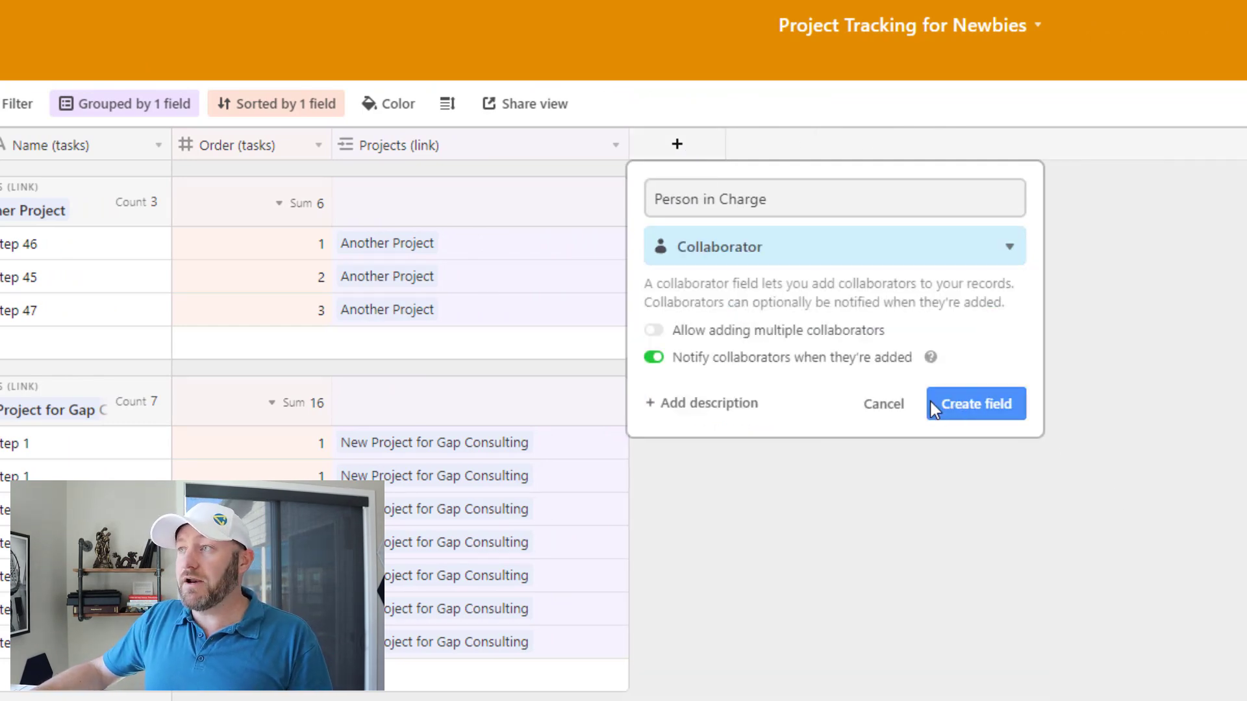
{"action": "left_click", "coordinate": [968, 403]}
- Assign the available collaborator as Person in Charge for all three Another Project tasks
{"action": "left_click", "coordinate": [682, 252]}
{"action": "left_click", "coordinate": [683, 254]}
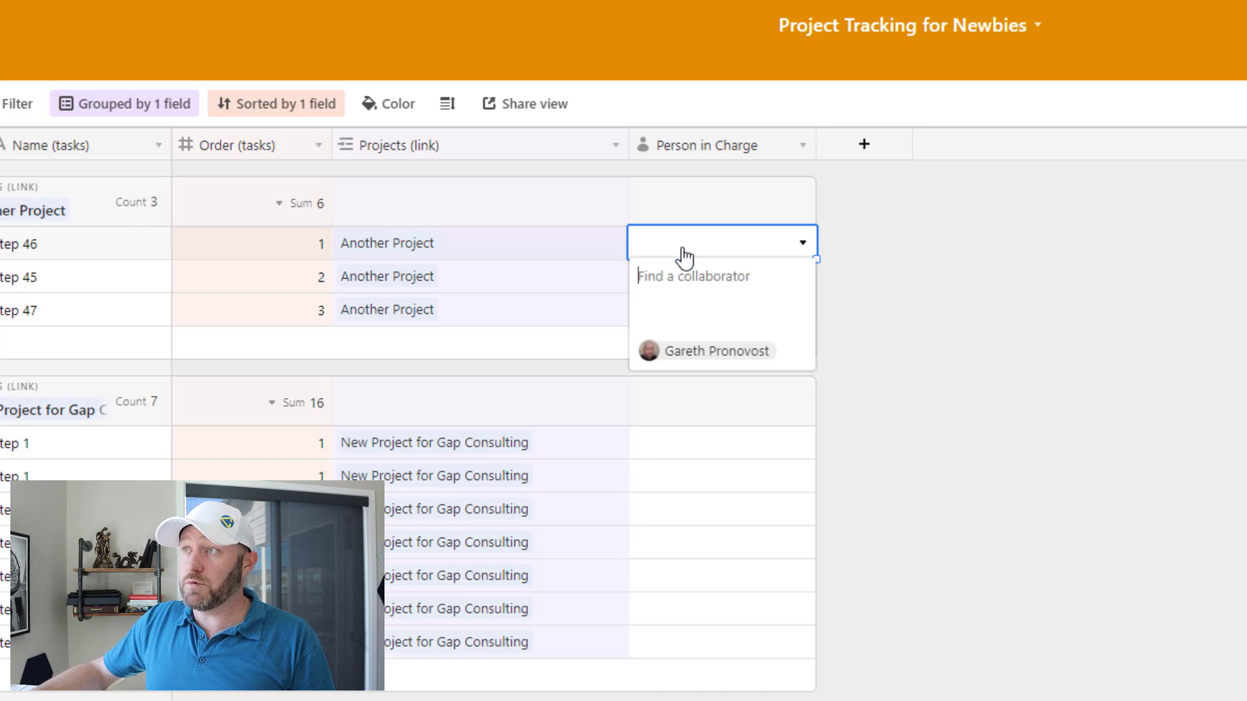
{"action": "left_click", "coordinate": [709, 354]}
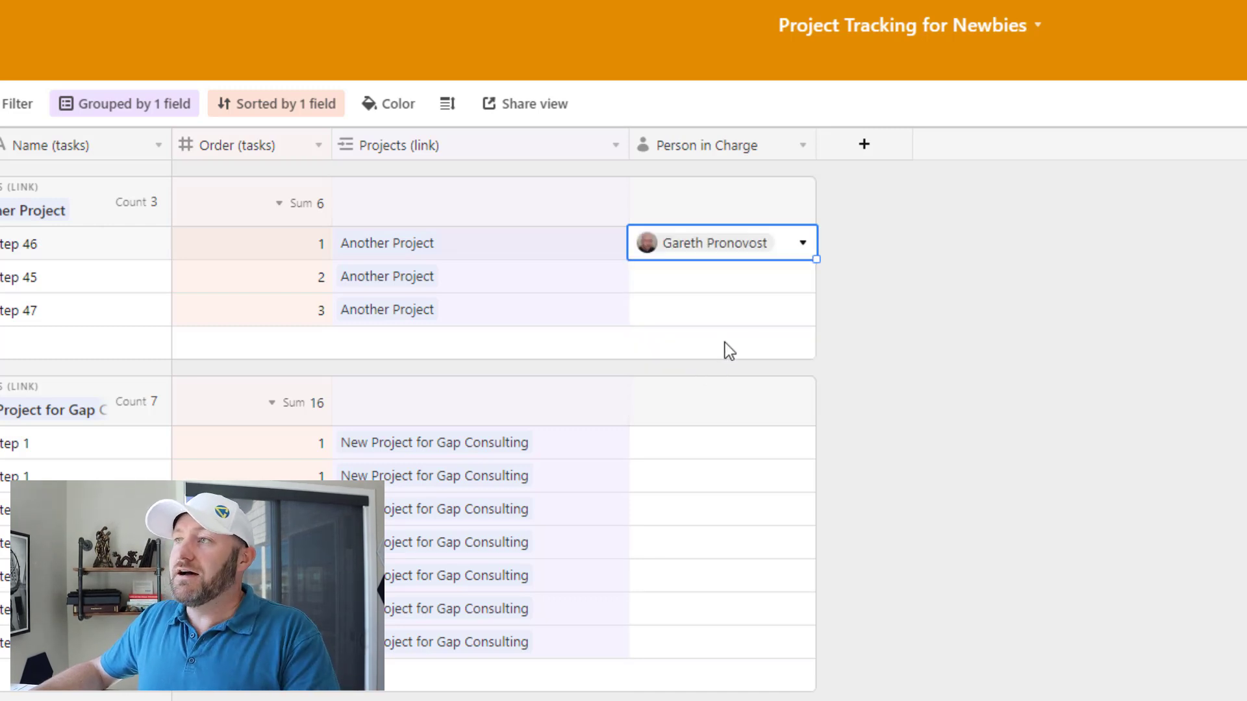
{"action": "left_click_drag", "start_coordinate": [814, 261], "coordinate": [800, 313]}
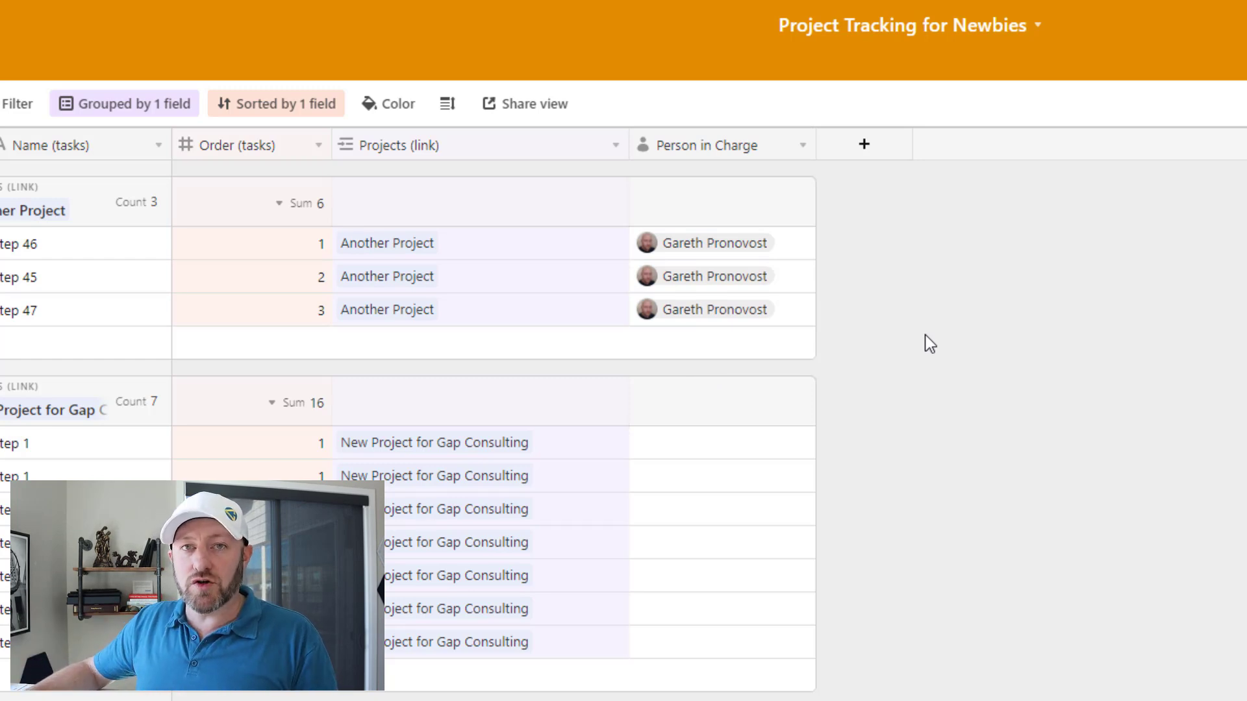
- Create a Checkbox field named Complete in the Tasks table, keeping the default green check mark style
{"action": "left_click", "coordinate": [864, 144]}
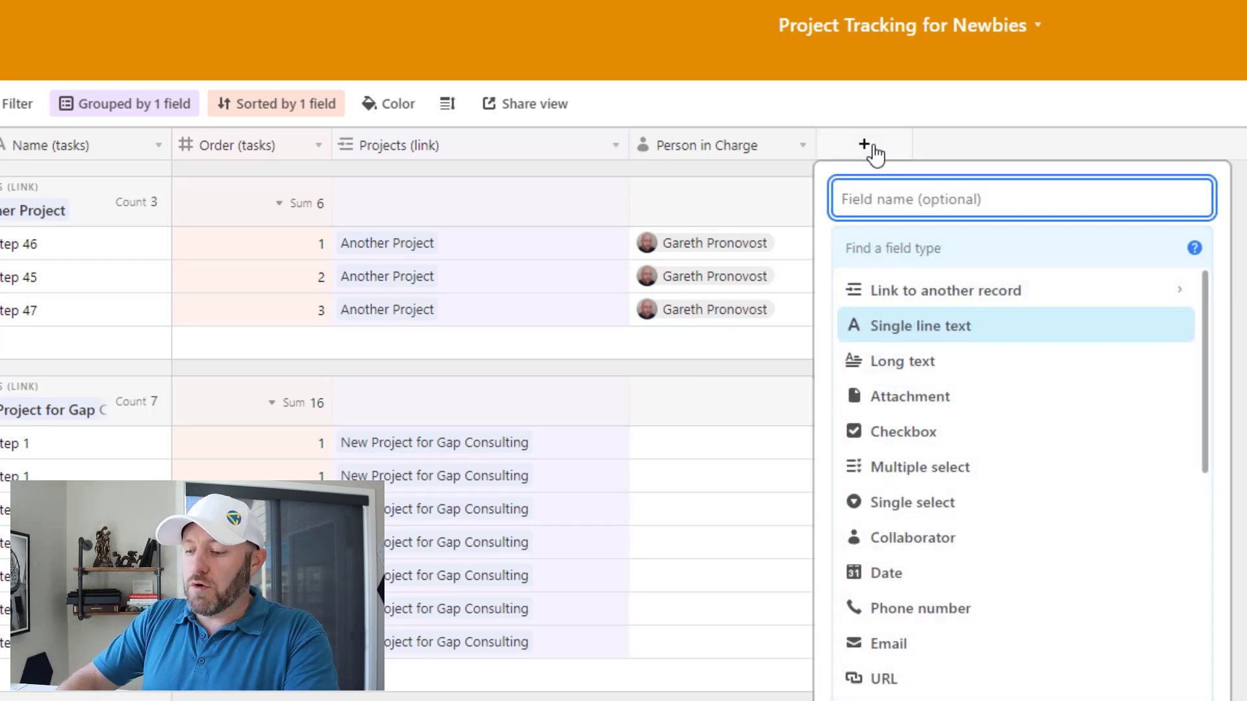
{"action": "type", "text": "Complete"}
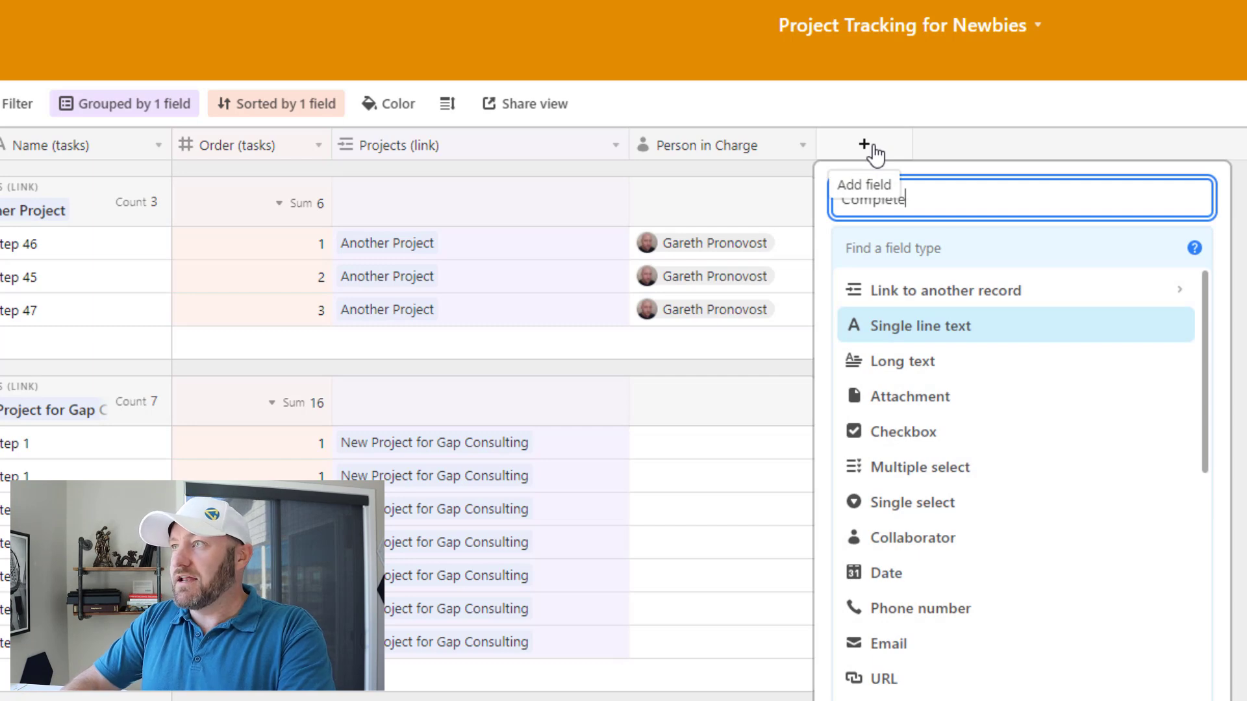
{"action": "key", "text": "Tab"}
{"action": "type", "text": "che"}
{"action": "key", "text": "Return"}
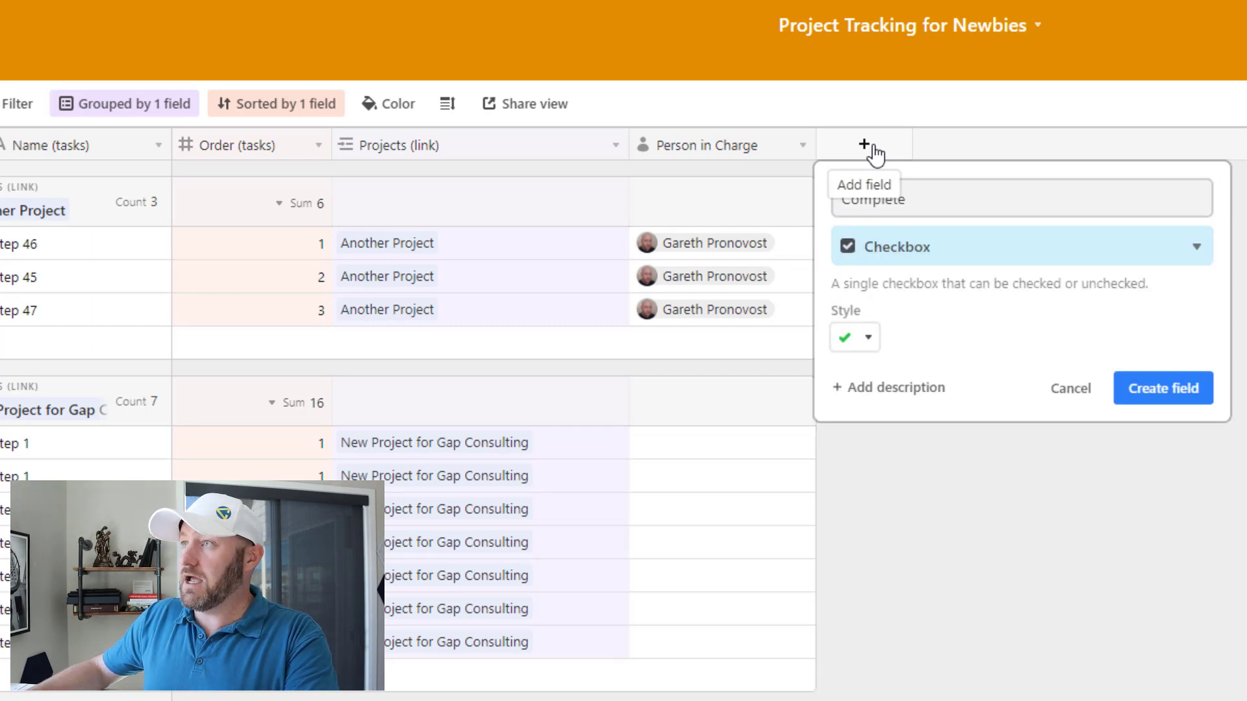
{"action": "key", "text": "Return"}
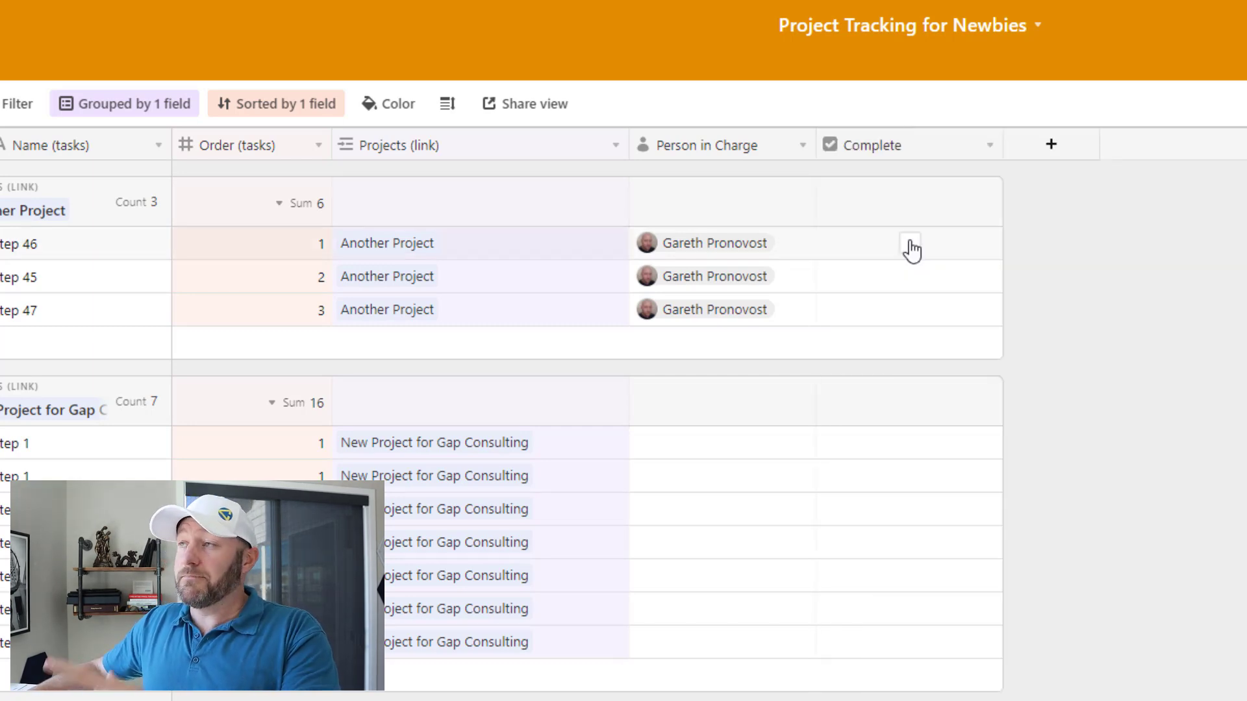
{"action": "left_click", "coordinate": [909, 278]}
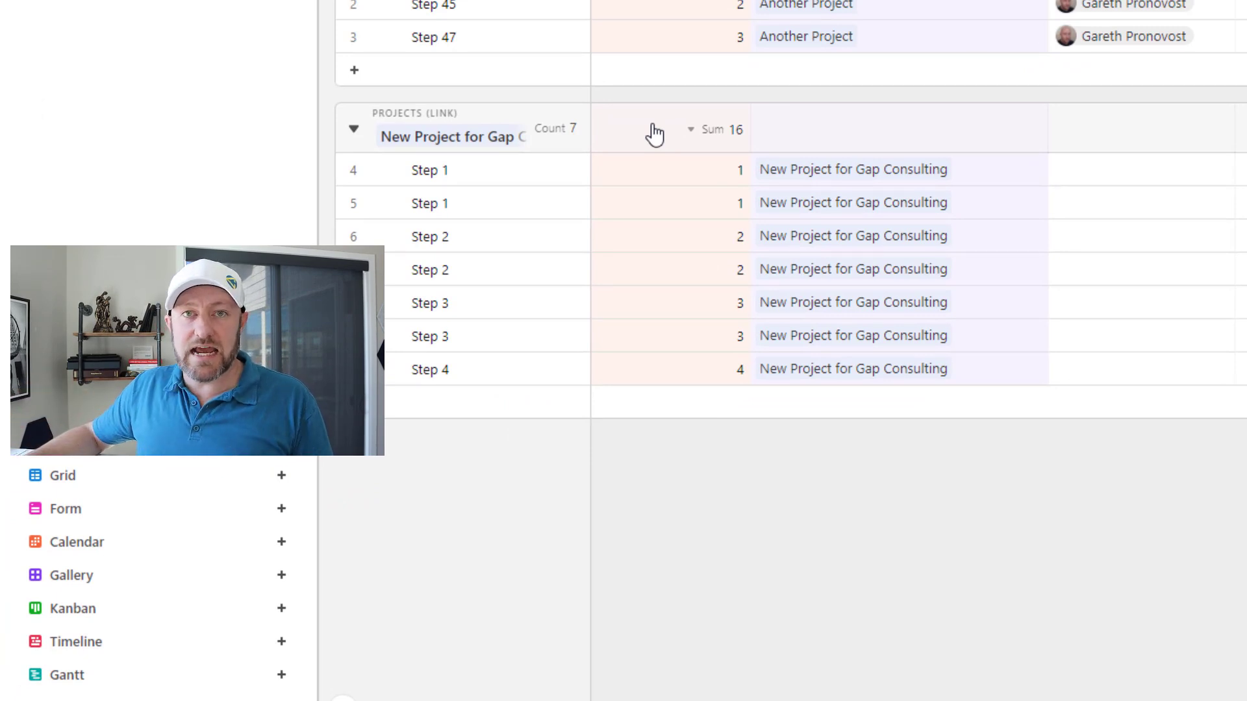
- Preview the descriptions of the Gantt, Timeline and Kanban view types available for the Tasks table
{"action": "mouse_move", "coordinate": [153, 686]}
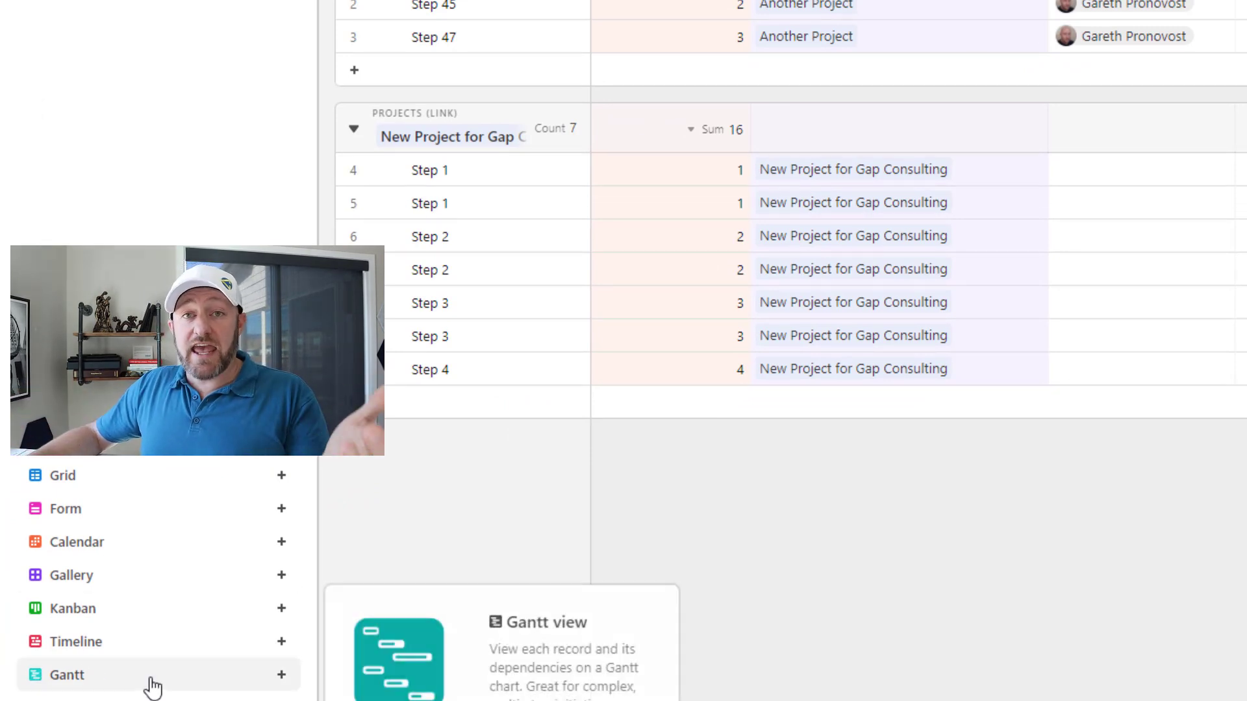
{"action": "mouse_move", "coordinate": [147, 657]}
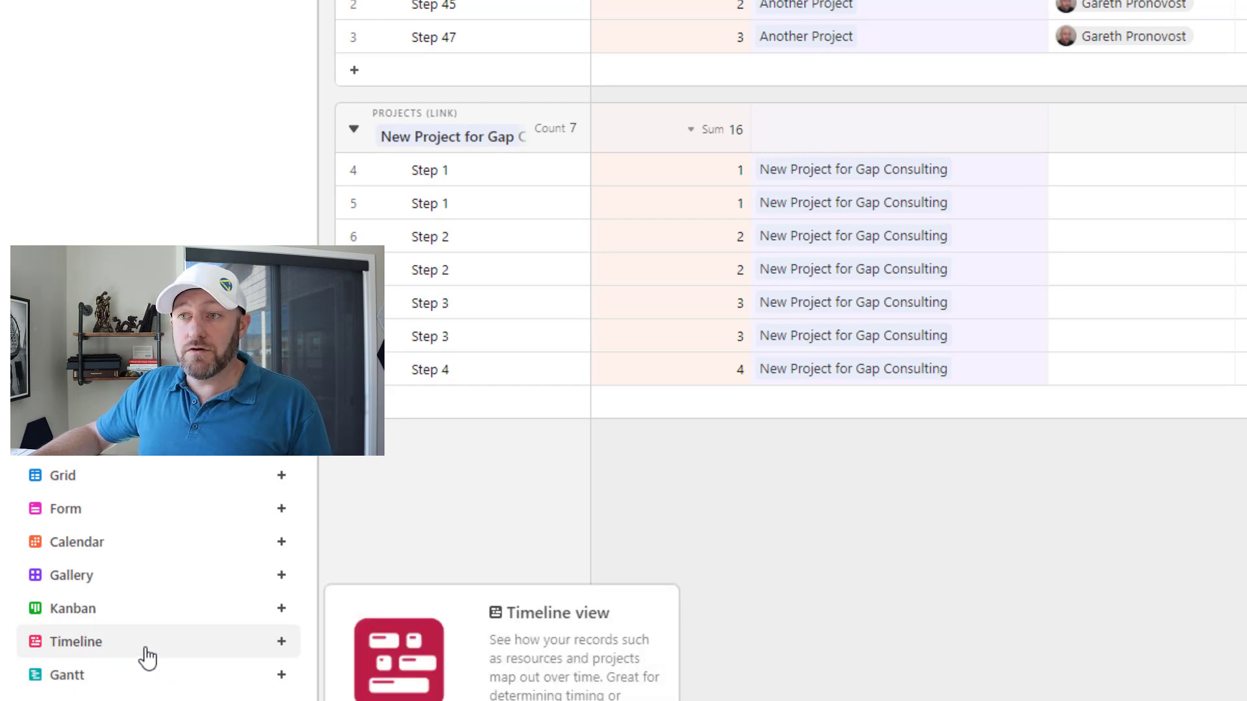
{"action": "mouse_move", "coordinate": [109, 613]}
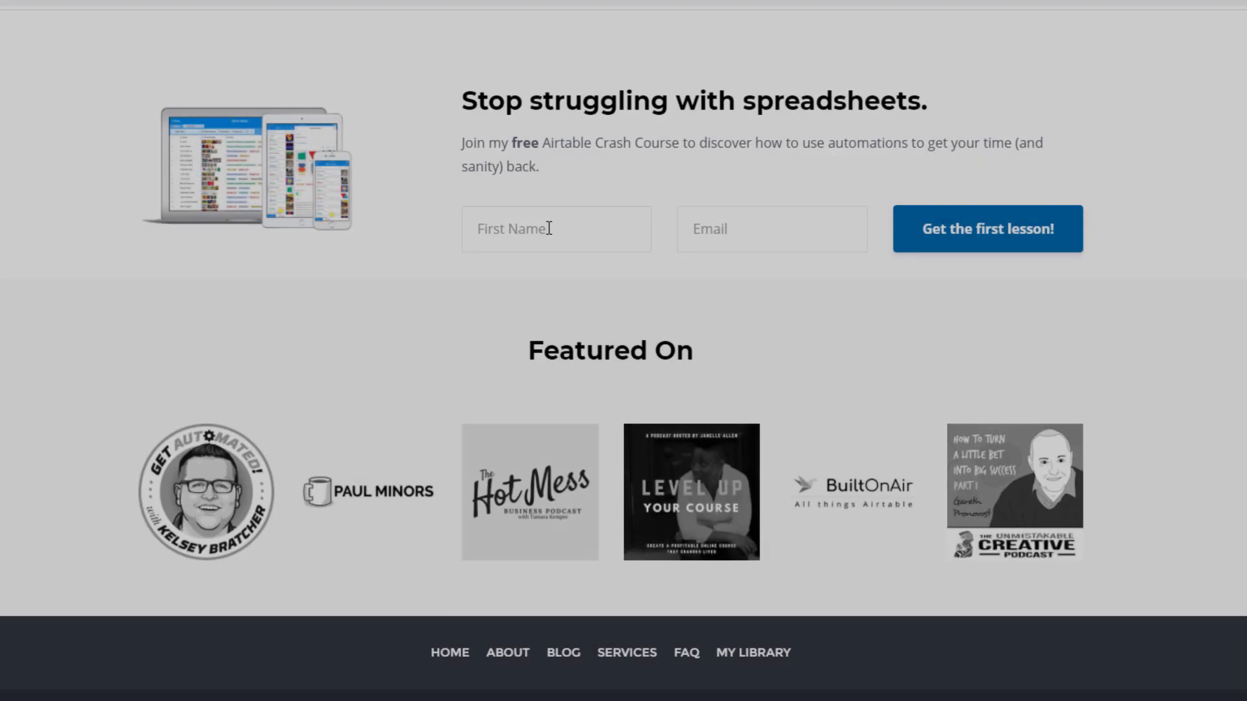
- On the Gap Consulting website, fill in the first name and e-mail address in the free Airtable Crash Course sign-up form
{"action": "left_click", "coordinate": [549, 229]}
{"action": "type", "text": "Gareth"}
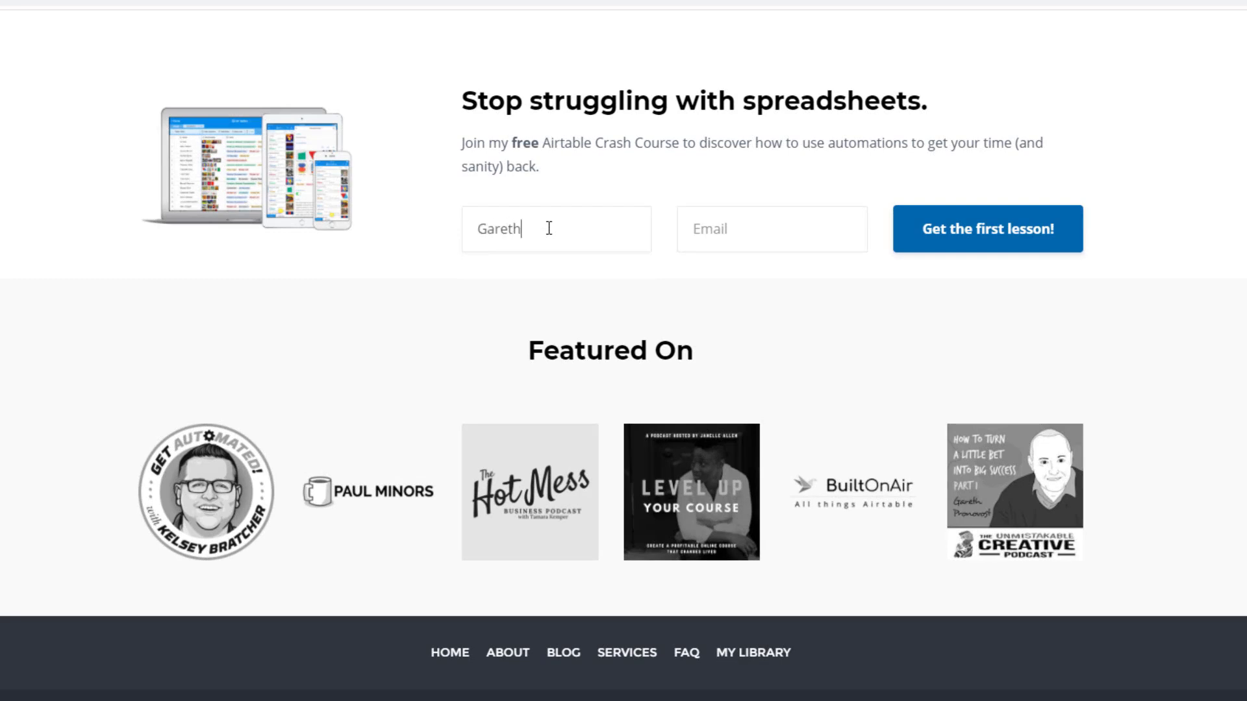
{"action": "type", "text": "ga"}
{"action": "key", "text": "Down"}
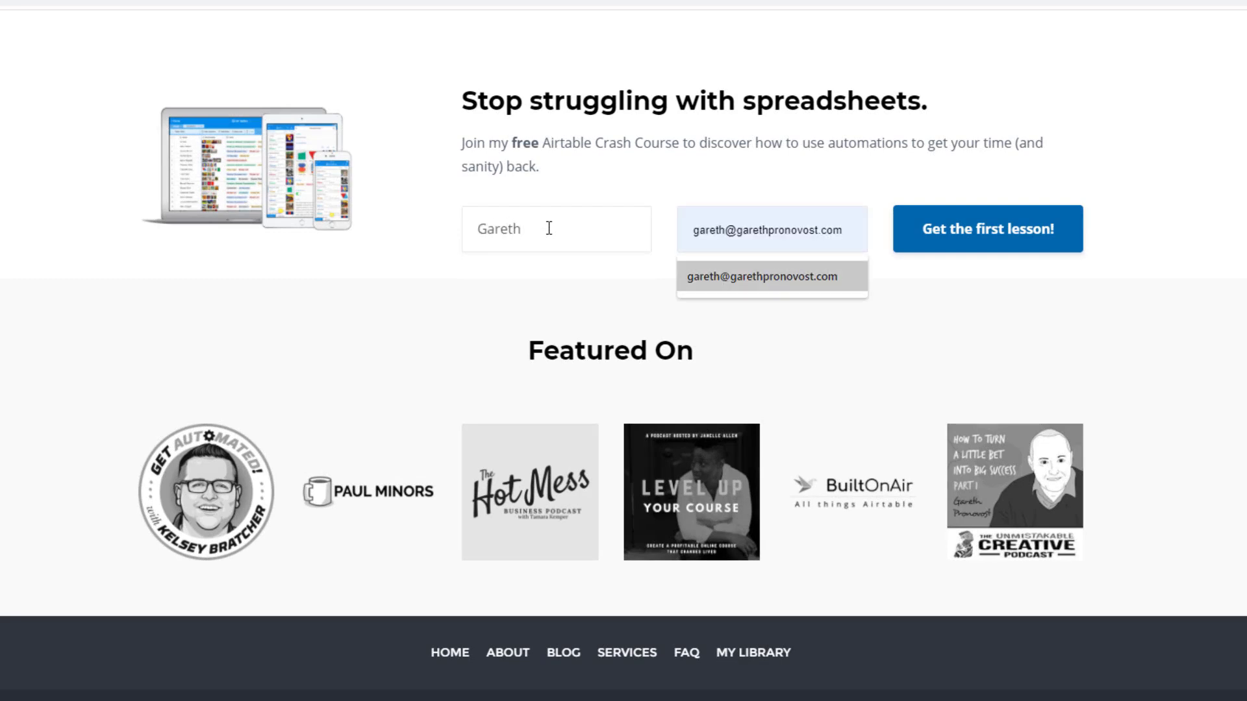
{"action": "key", "text": "Return"}
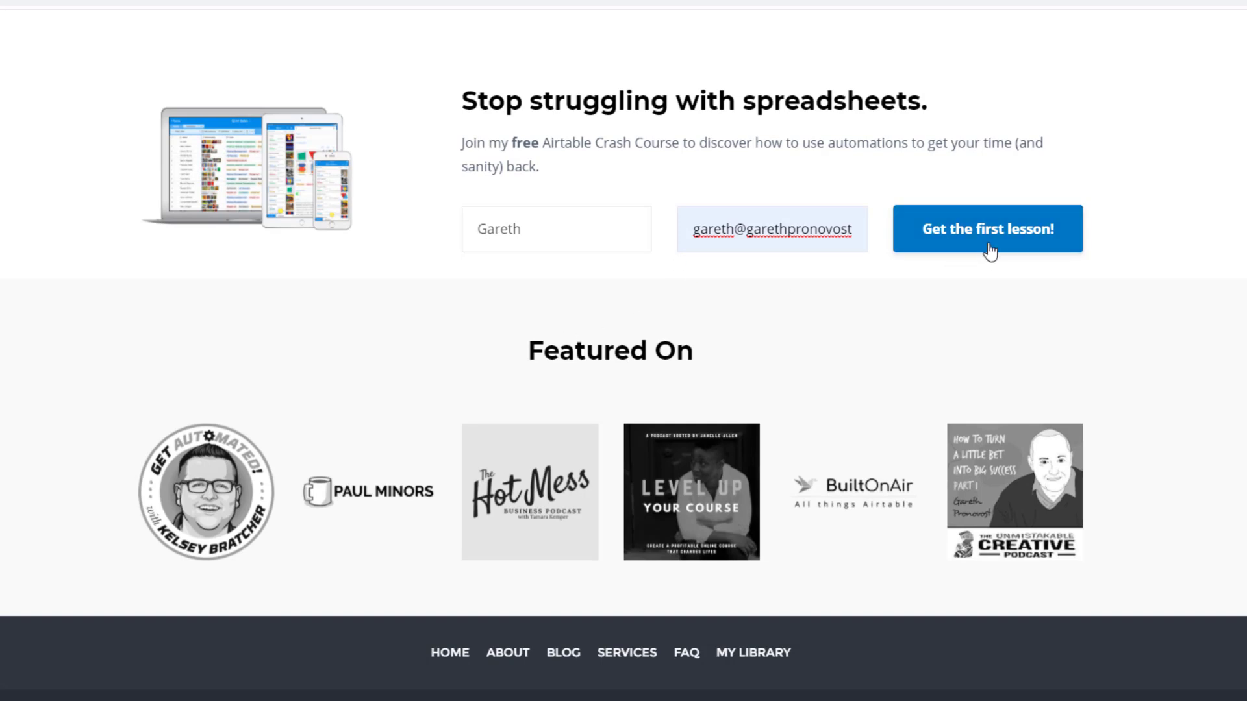
- Open the Gap Consulting website's Services page and review the support options it offers
{"action": "scroll", "coordinate": [990, 251], "scroll_direction": "up", "scroll_amount": 20}
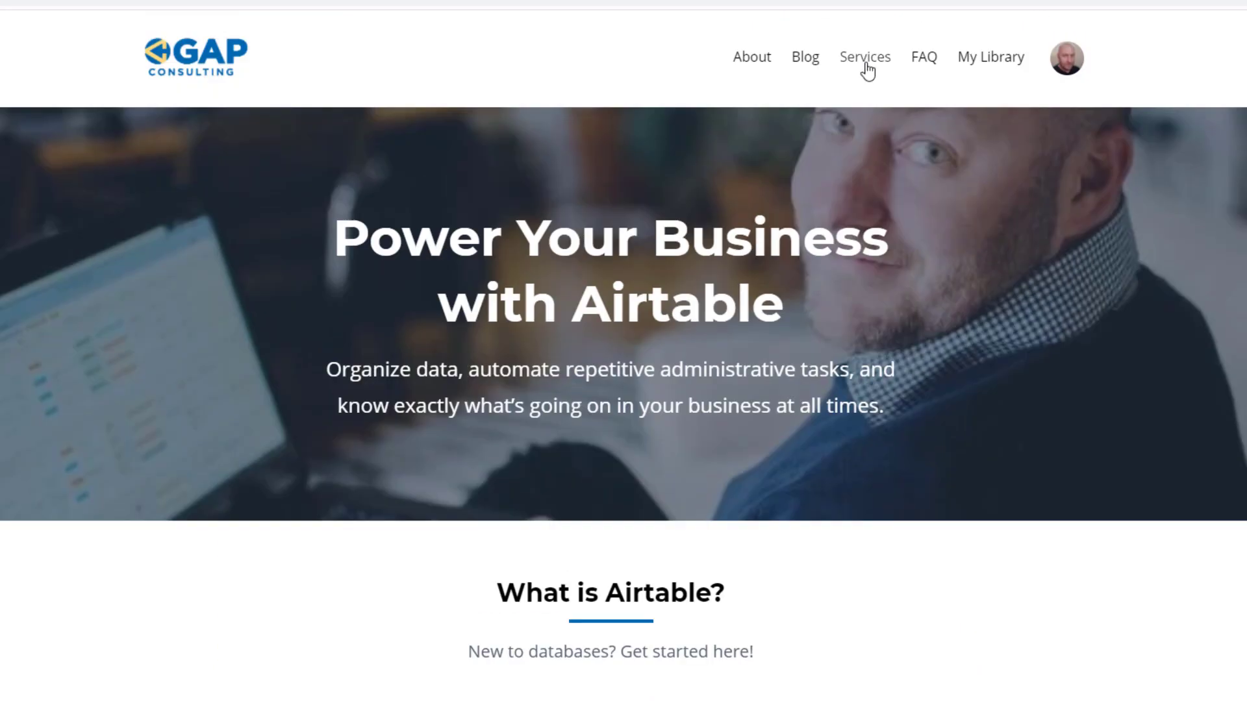
{"action": "left_click", "coordinate": [865, 65]}
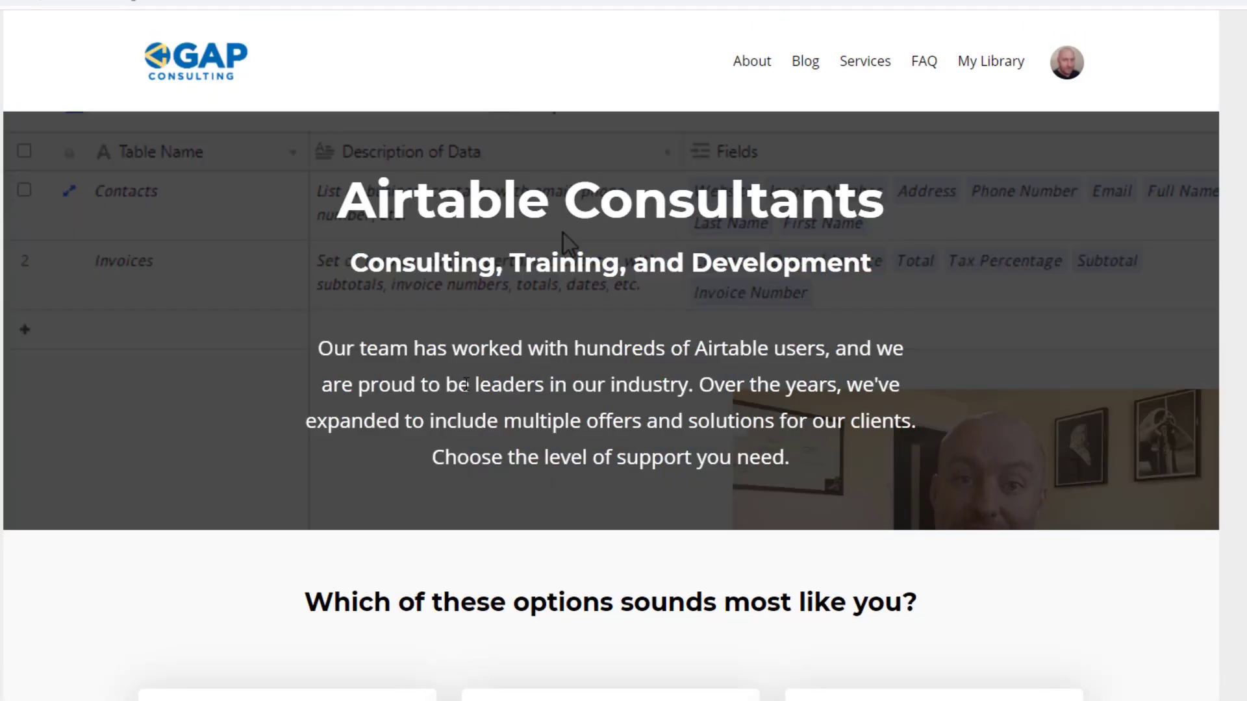
{"action": "scroll", "coordinate": [465, 391], "scroll_direction": "down", "scroll_amount": 10}
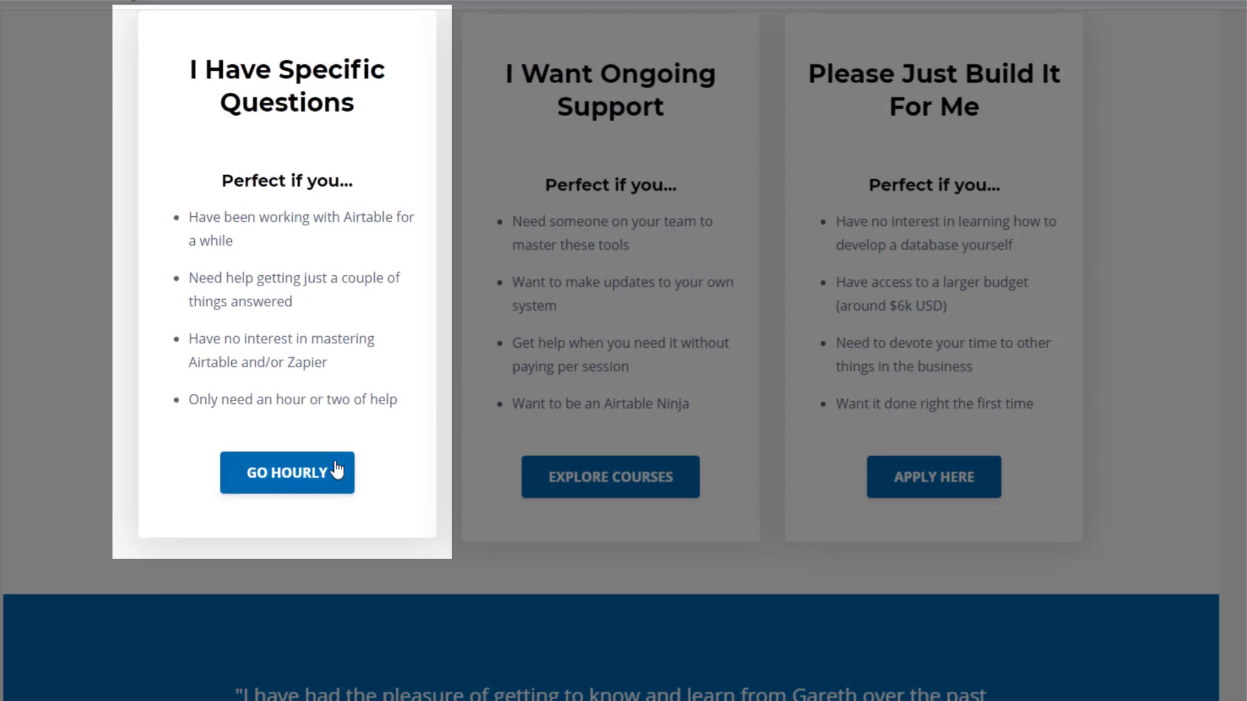